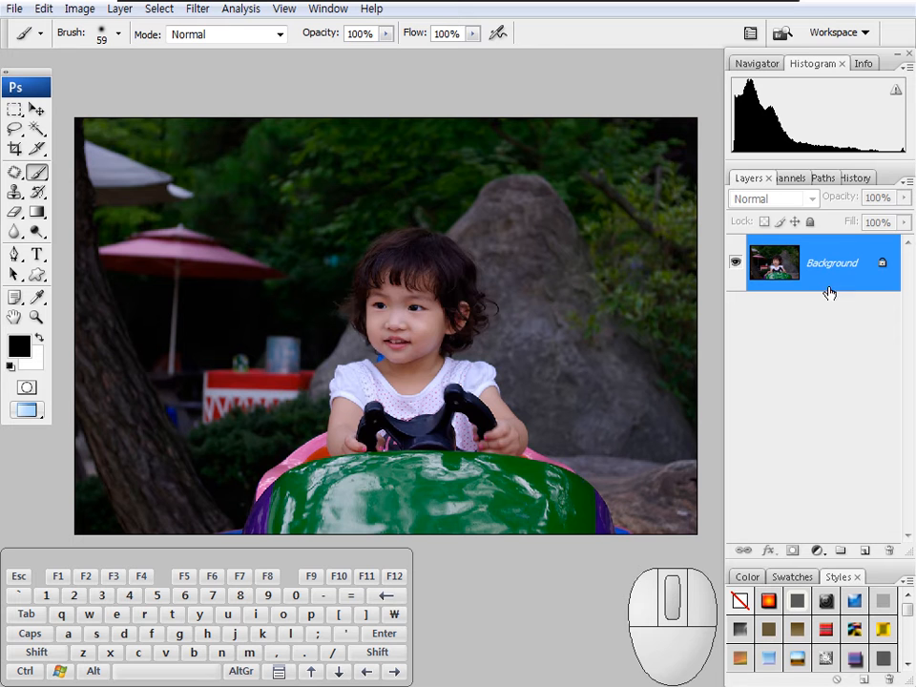
Examine the tool presets available for the Brush tool
left_click(474, 361)
left_click_drag(475, 366, 464, 345)
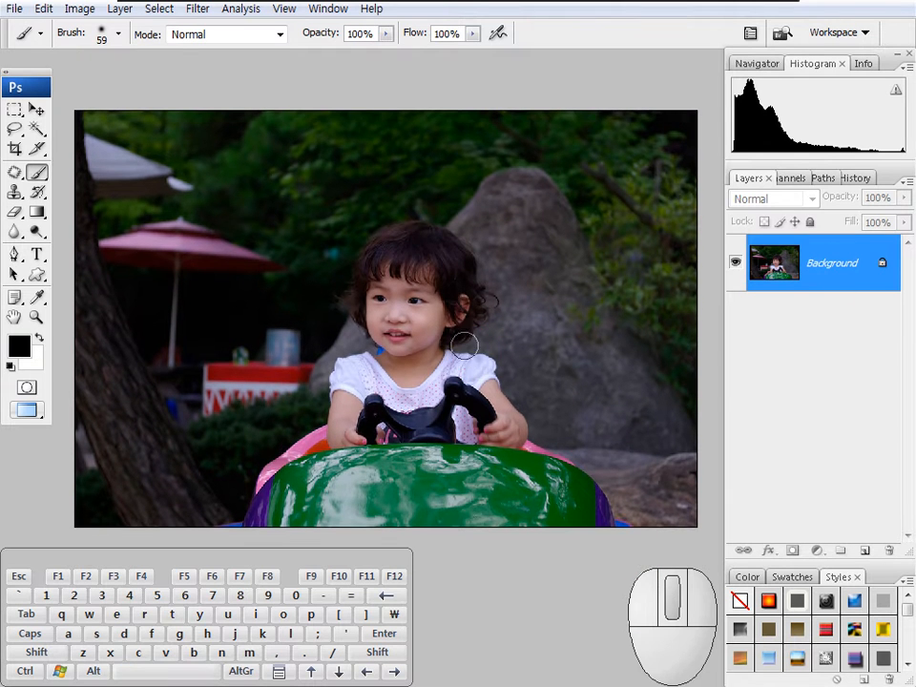
left_click(41, 35)
mouse_move(203, 205)
left_mouse_down()
mouse_move(195, 280)
mouse_move(191, 86)
left_mouse_up()
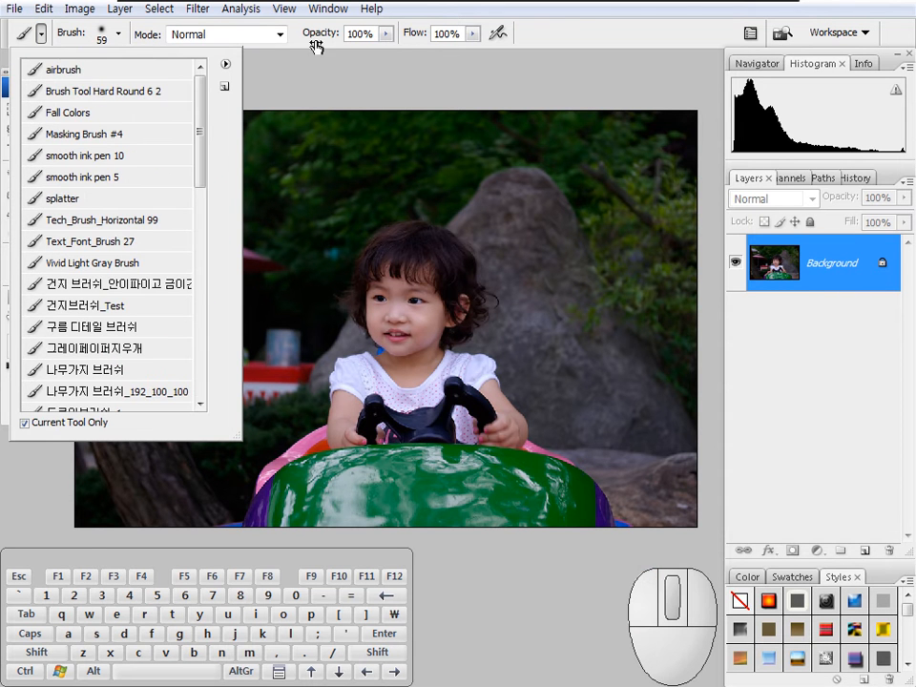
left_click(548, 35)
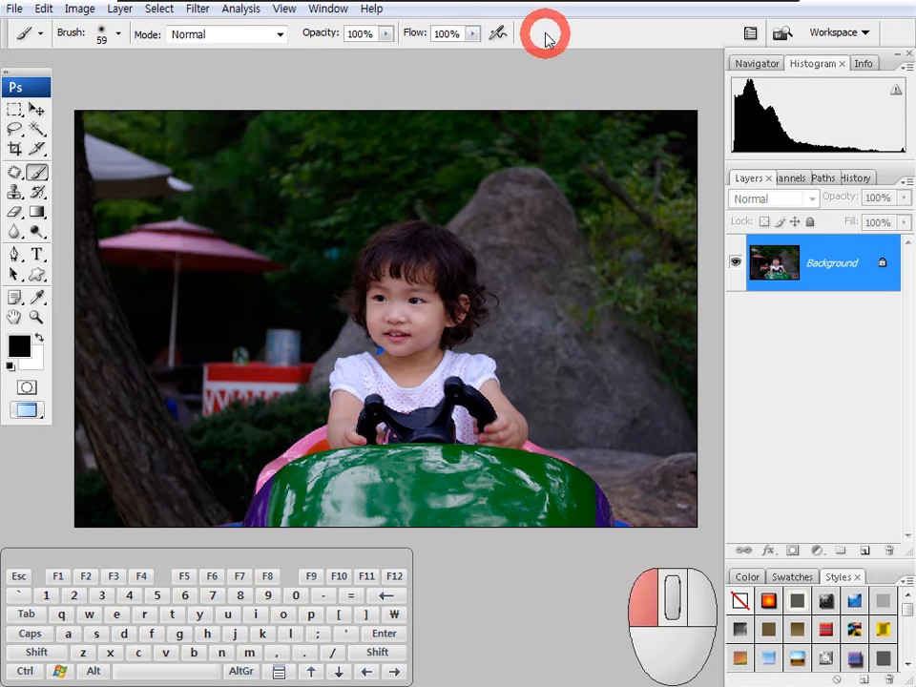
Examine the brush's master diameter and hardness settings, as well as its opacity and flow options
left_click(118, 35)
left_click(141, 67)
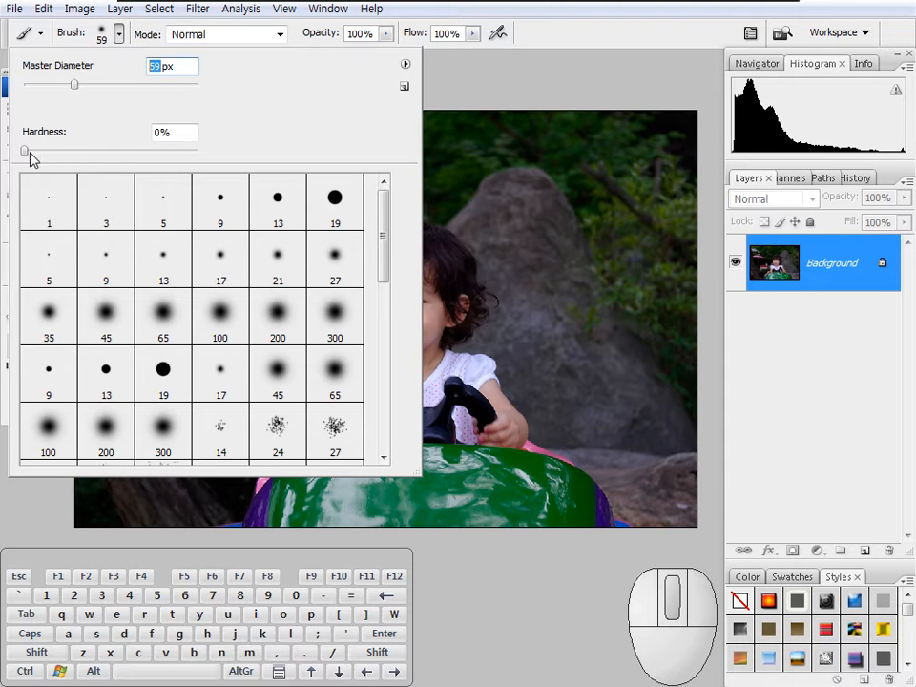
mouse_move(26, 153)
left_mouse_down()
mouse_move(211, 154)
mouse_move(21, 152)
left_mouse_up()
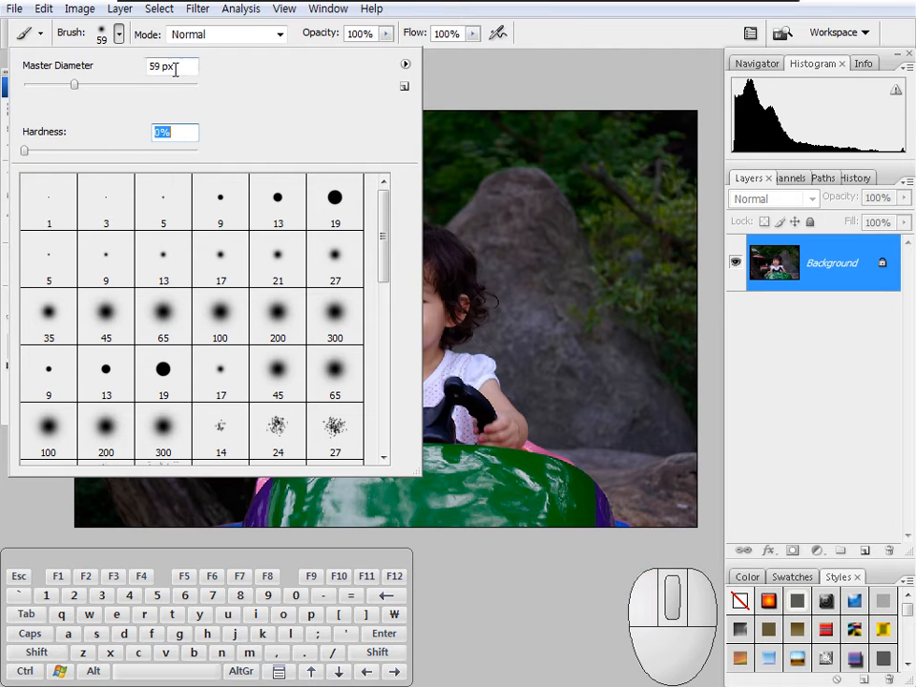
left_click(454, 7)
left_click_drag(324, 38, 491, 59)
left_click(473, 36)
left_click(533, 41)
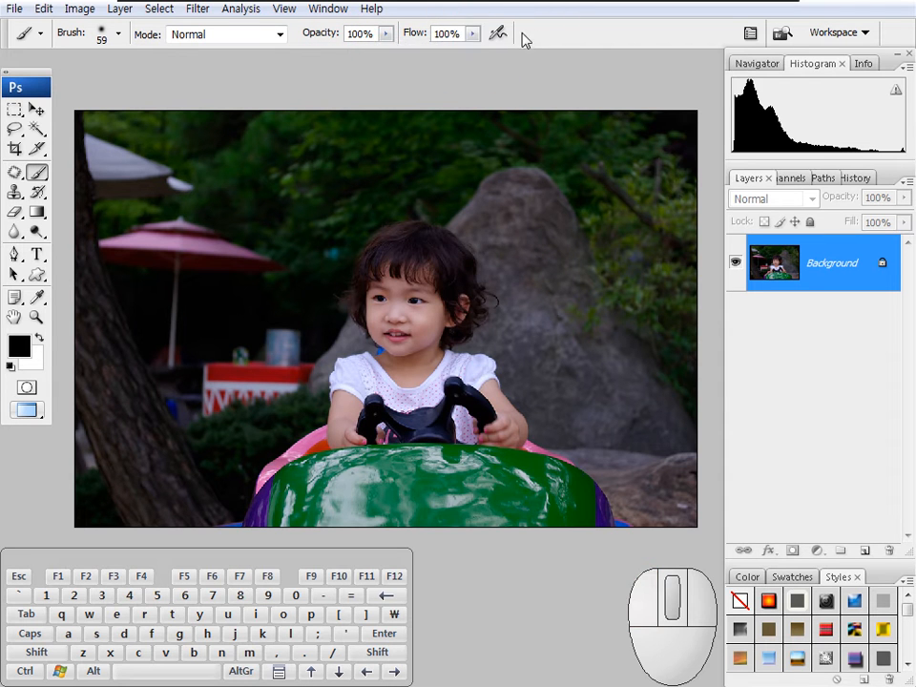
left_click(386, 34)
left_click_drag(383, 53, 421, 63)
left_click(560, 32)
left_click_drag(222, 38, 209, 56)
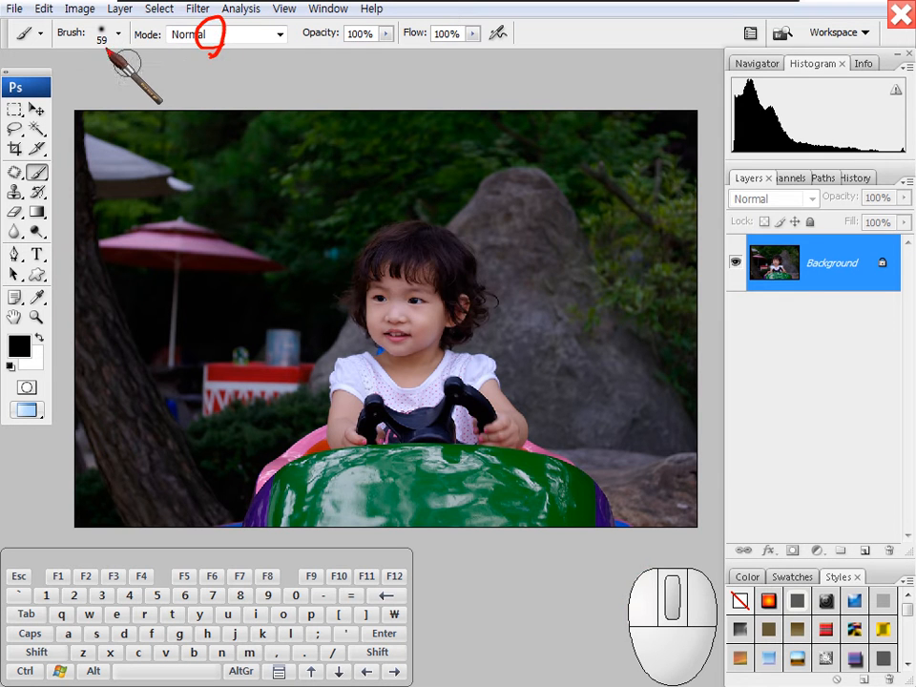
mouse_move(108, 49)
left_mouse_down()
mouse_move(78, 16)
mouse_move(113, 61)
left_mouse_up()
left_click_drag(376, 17, 365, 66)
mouse_move(505, 21)
left_mouse_down()
mouse_move(512, 32)
mouse_move(497, 67)
left_mouse_up()
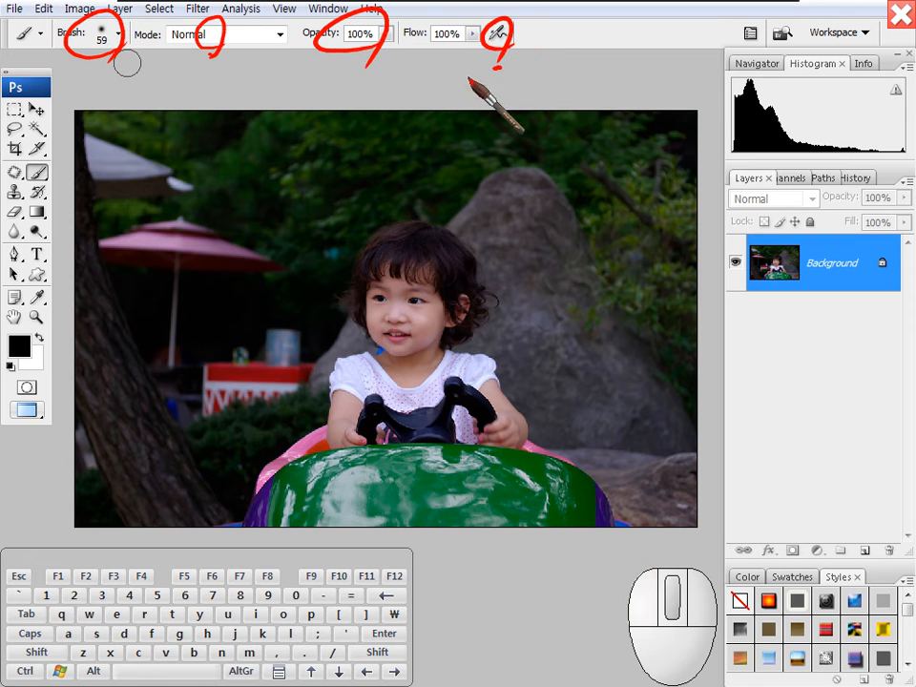
key("Escape")
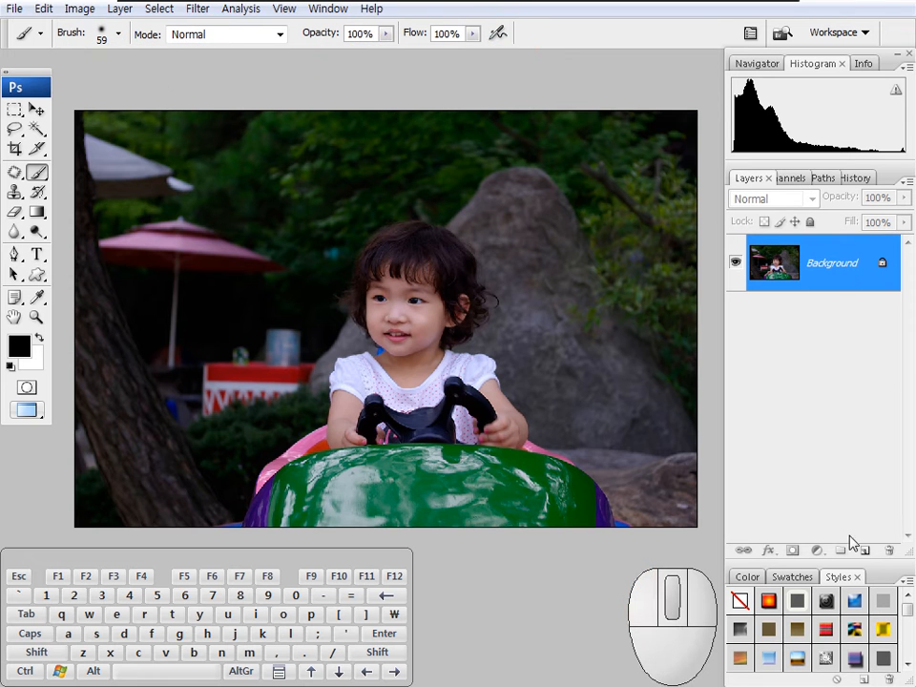
Add a white Solid Color fill layer above the photo, with a new empty layer on top of it
left_click_drag(816, 556, 780, 197)
left_click(389, 331)
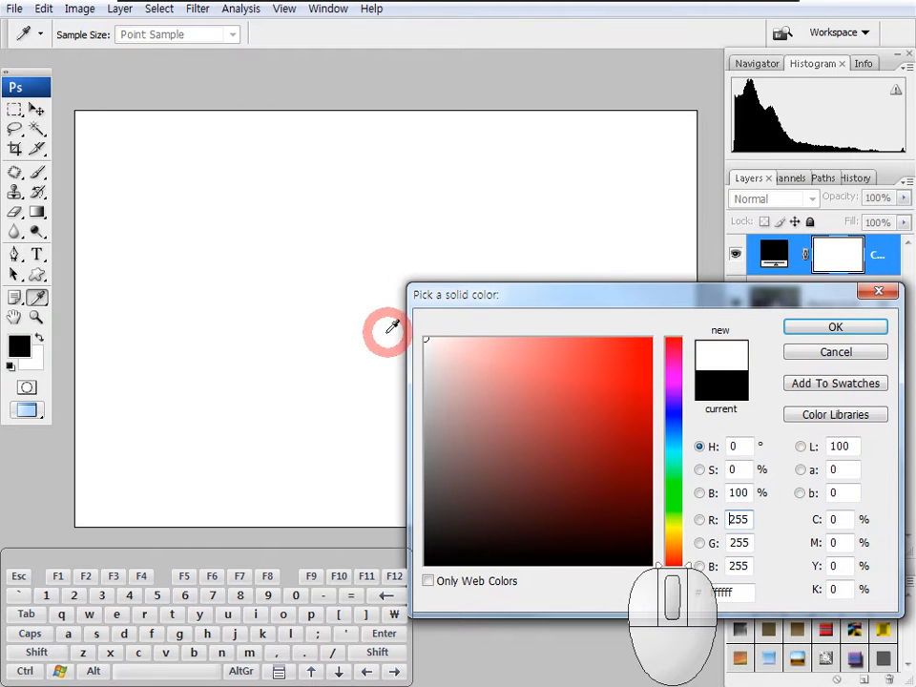
left_click(852, 327)
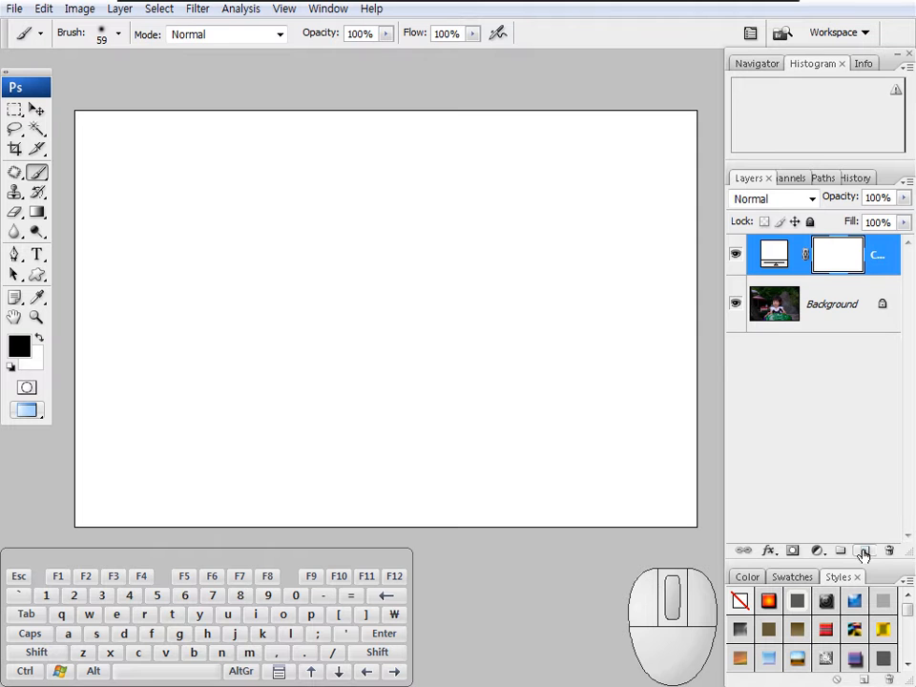
left_click(866, 551)
key("space")
left_click_drag(293, 263, 286, 262)
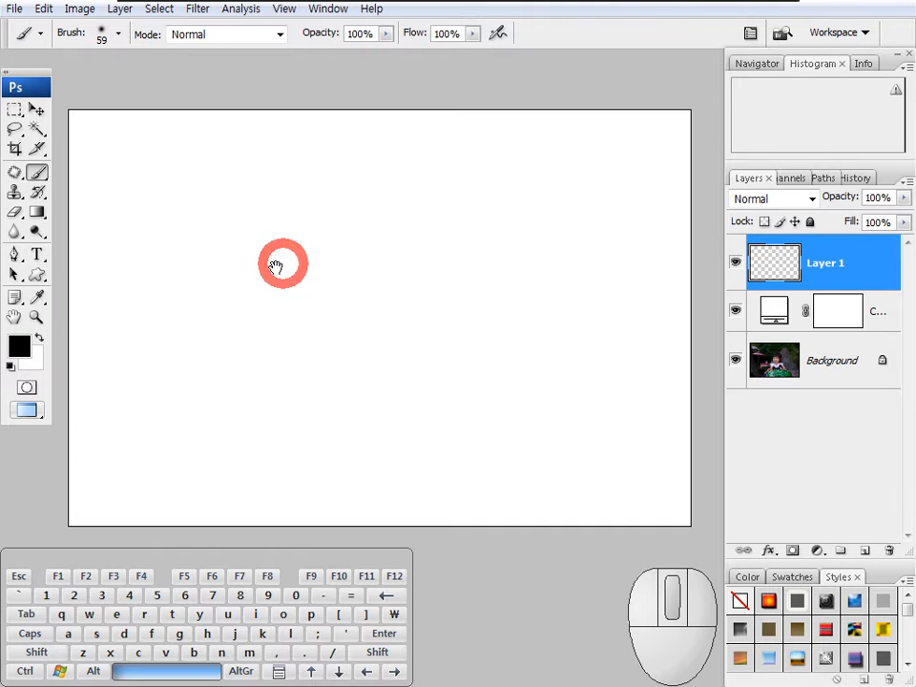
Set the foreground color to black and activate the Brush tool
left_click(19, 347)
left_click(432, 562)
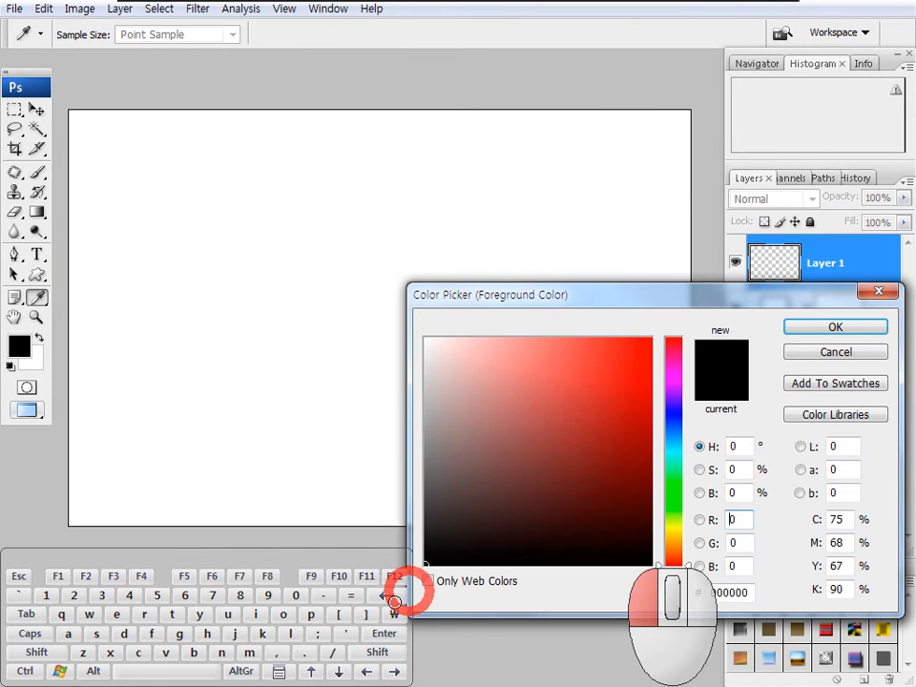
left_click(846, 327)
key("b")
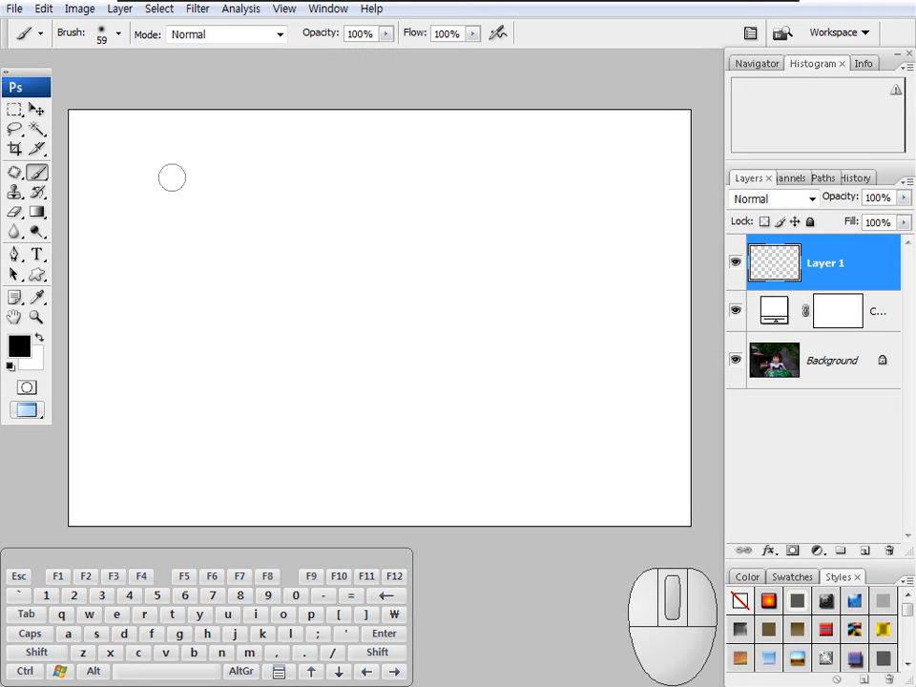
key("space")
left_click_drag(160, 171, 164, 176)
Examine the preset brush tips in the brush picker, including the hard and soft round ones
left_click(119, 34)
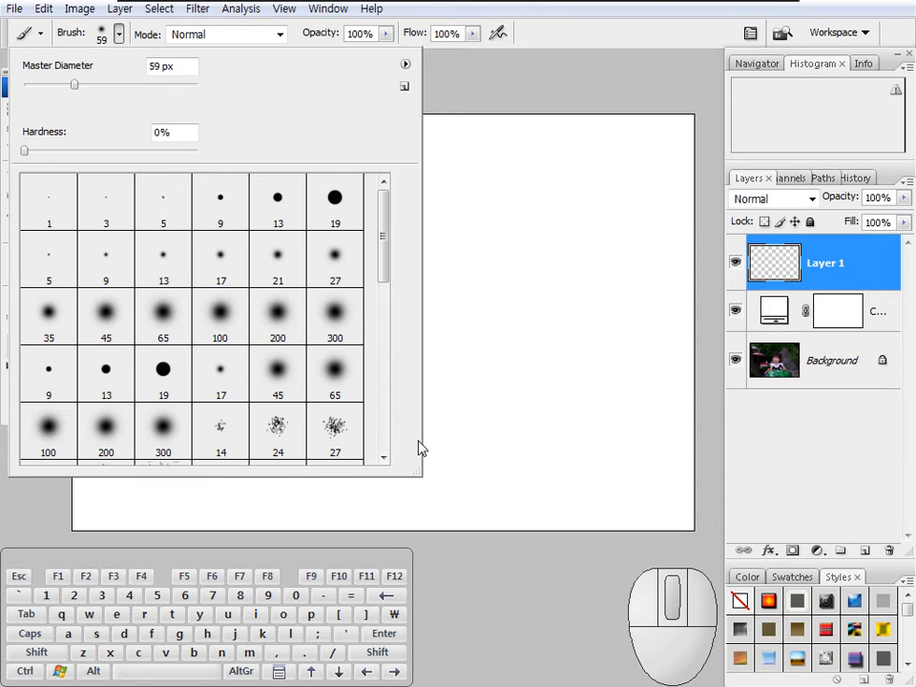
left_click_drag(415, 469, 410, 476)
mouse_move(378, 280)
left_mouse_down()
mouse_move(384, 427)
mouse_move(386, 249)
left_mouse_up()
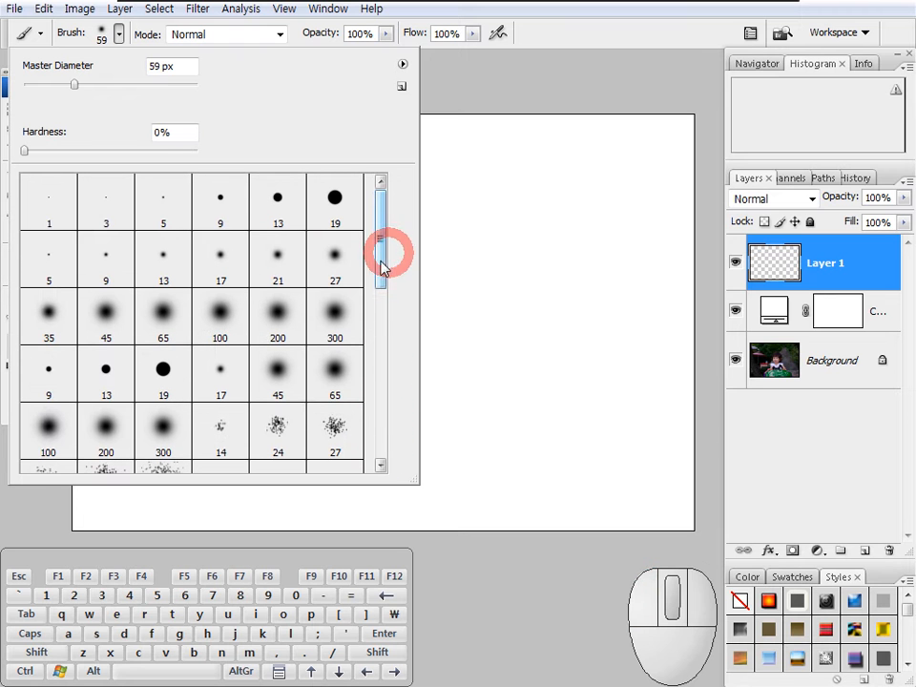
left_click_drag(42, 202, 56, 232)
left_click_drag(103, 311, 114, 310)
mouse_move(172, 303)
left_mouse_down()
mouse_move(182, 311)
mouse_move(158, 311)
left_mouse_up()
key("Escape")
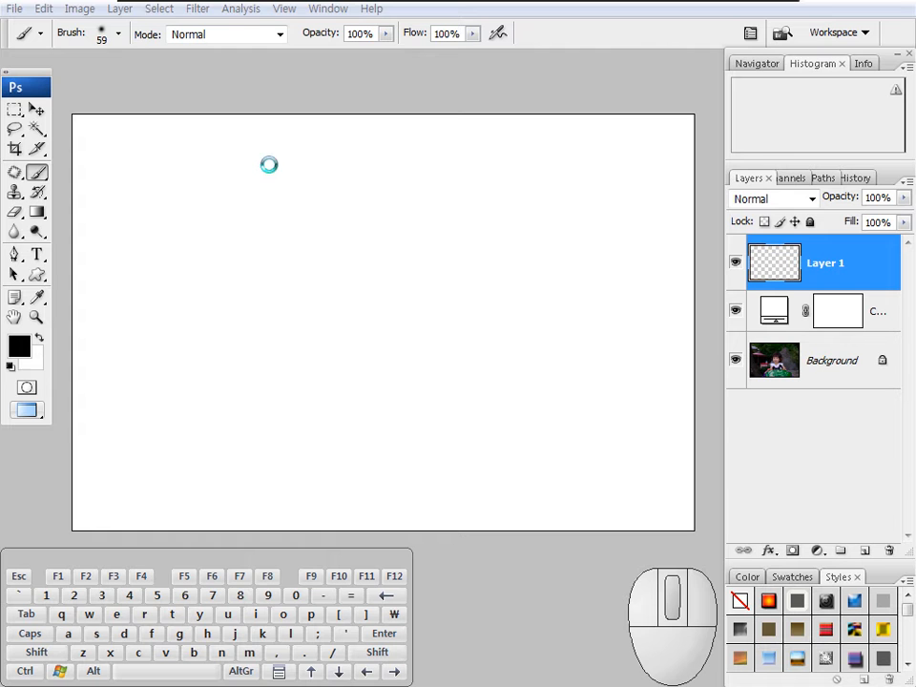
left_click(118, 35)
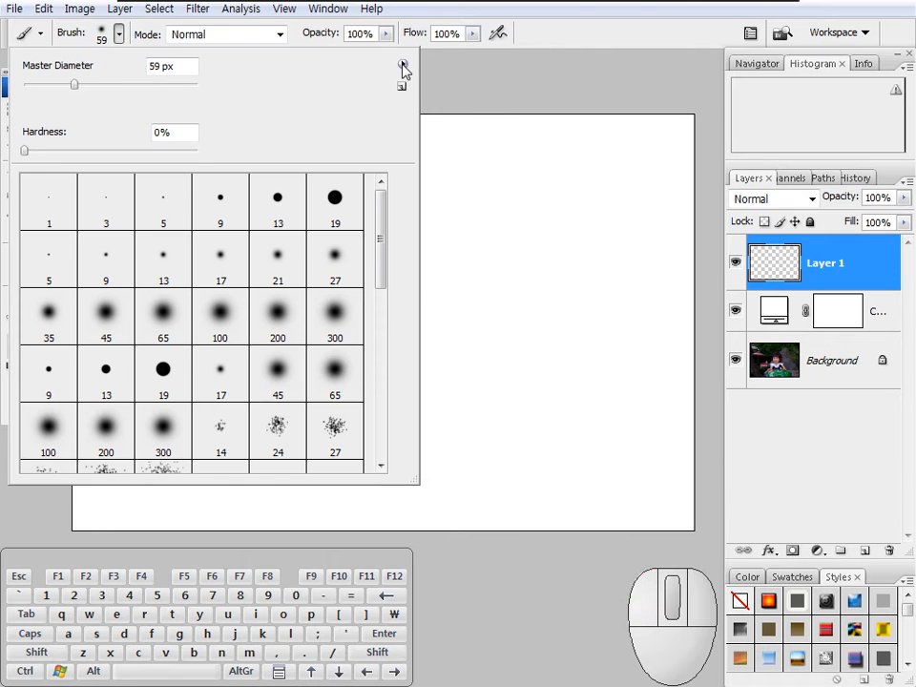
left_click_drag(402, 67, 399, 78)
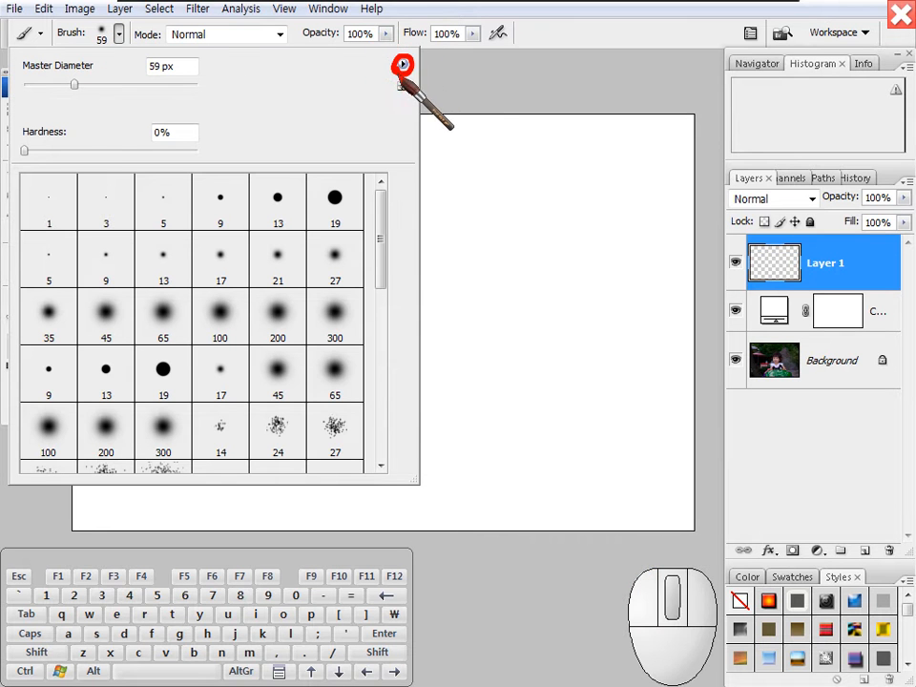
key("Escape")
Change the brush preset display to Stroke Thumbnail
left_click(118, 35)
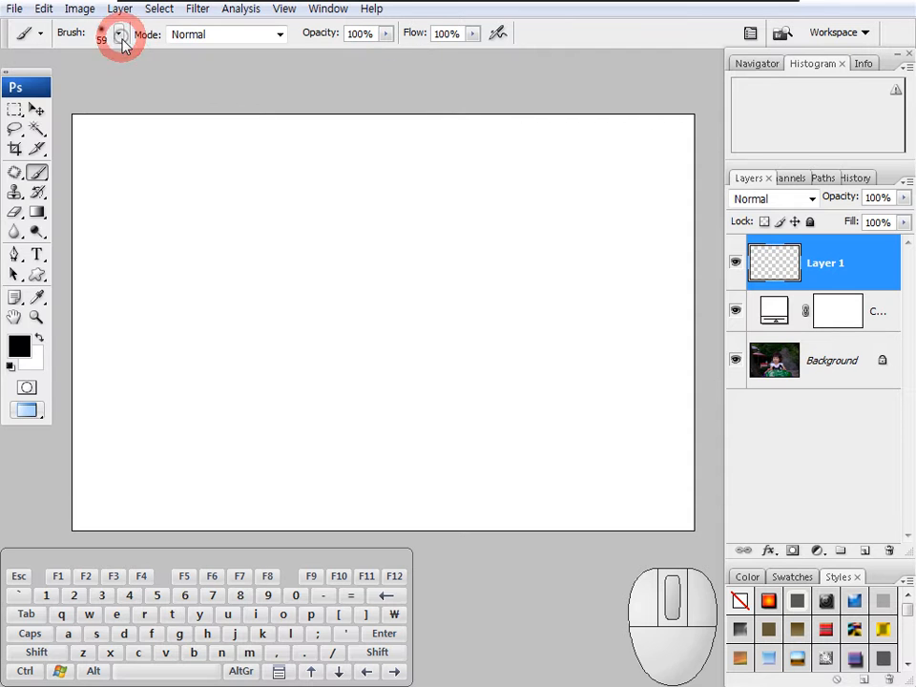
left_click(402, 65)
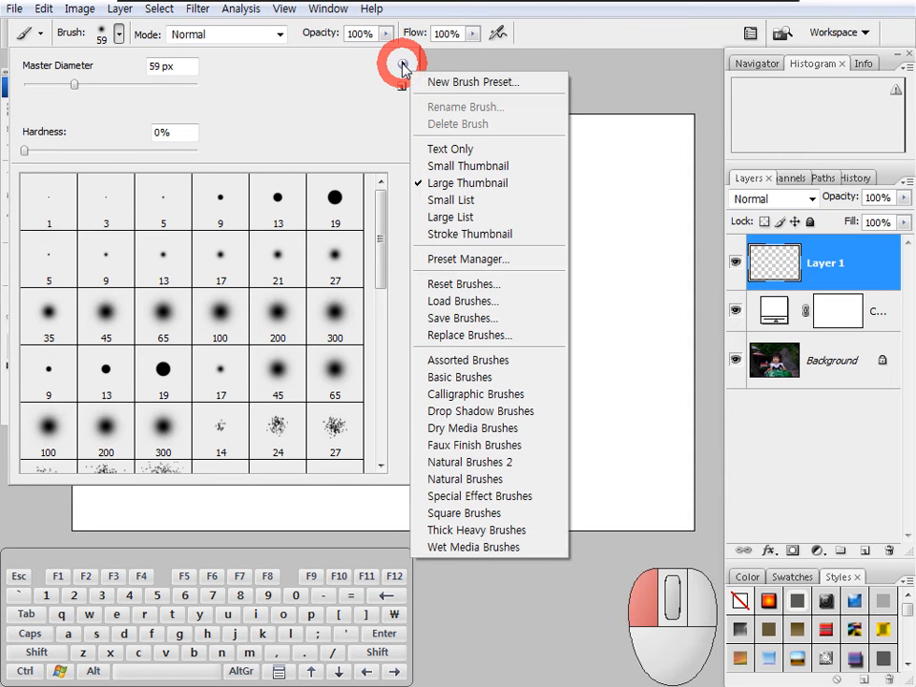
mouse_move(403, 65)
left_mouse_down()
mouse_move(460, 80)
mouse_move(479, 534)
mouse_move(435, 295)
mouse_move(542, 284)
mouse_move(540, 233)
left_mouse_up()
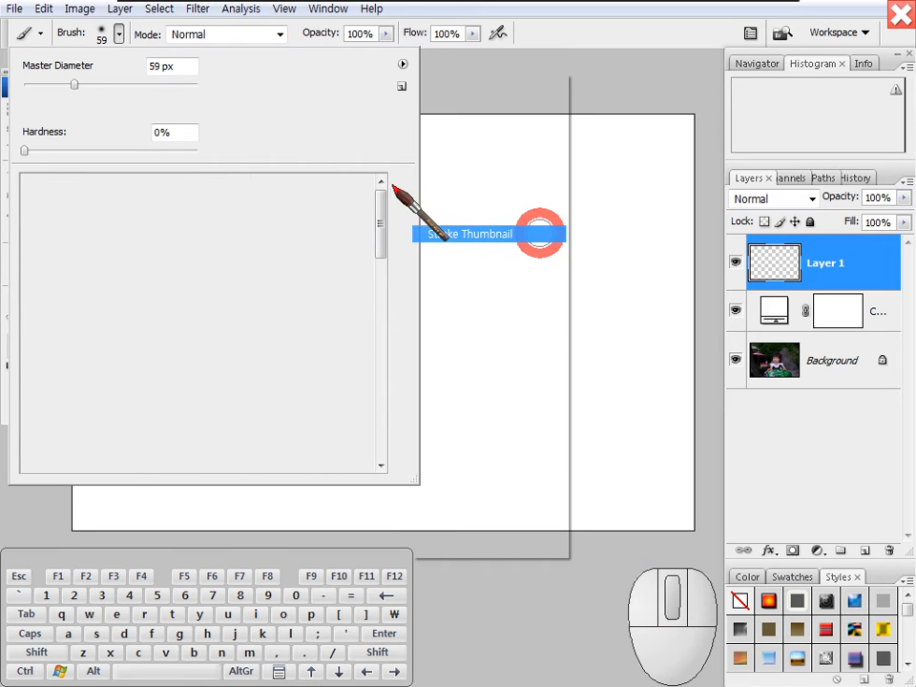
Display the brush presets as Text Only, followed by Small Thumbnail
mouse_move(118, 35)
left_mouse_down()
mouse_move(258, 82)
mouse_move(405, 68)
left_mouse_up()
left_click(405, 69)
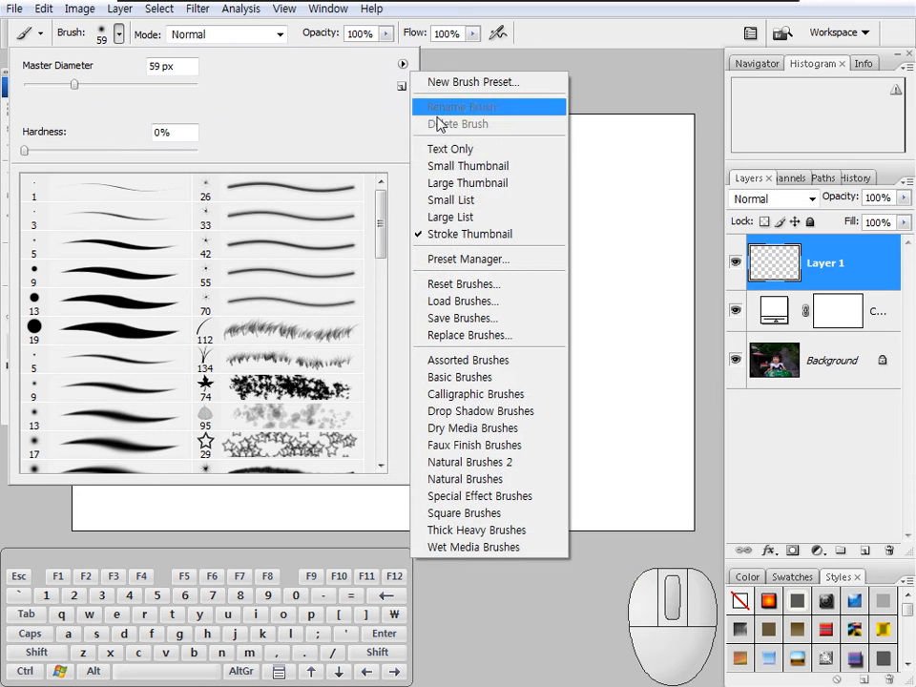
left_click(458, 147)
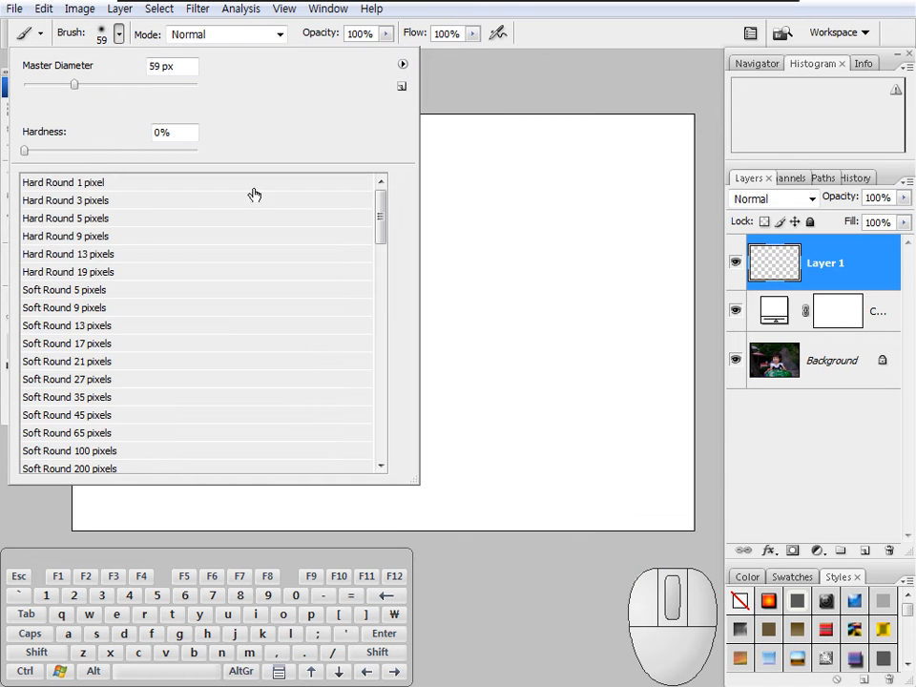
left_click_drag(403, 69, 464, 161)
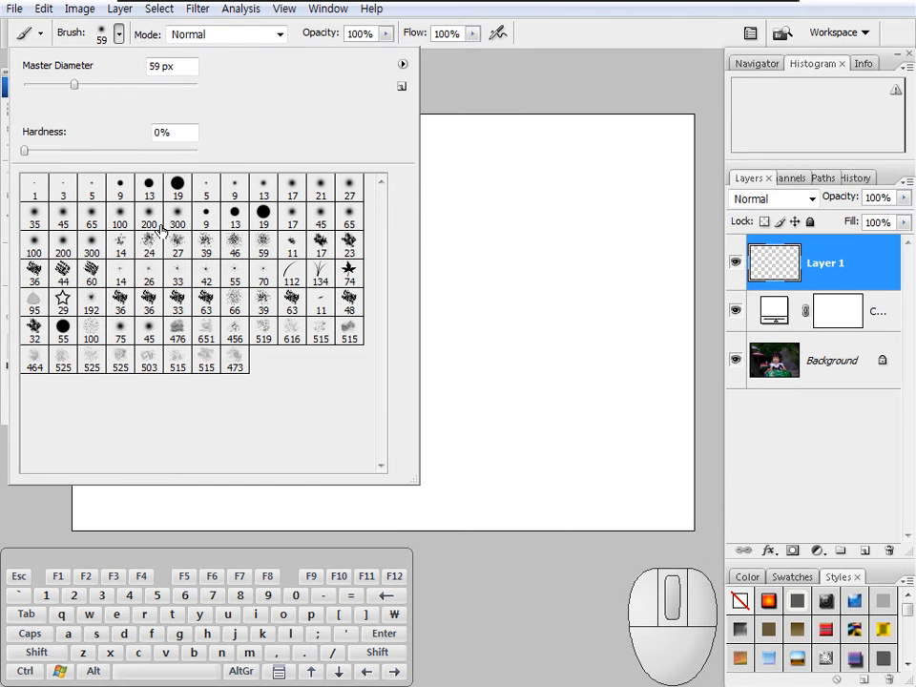
Display the brush presets as Large Thumbnail and widen the brush picker to fit seven tips per row
mouse_move(407, 479)
left_mouse_down()
mouse_move(401, 442)
mouse_move(407, 458)
left_mouse_up()
mouse_move(394, 65)
left_mouse_down()
mouse_move(433, 74)
mouse_move(455, 187)
left_mouse_up()
mouse_move(407, 454)
left_mouse_down()
mouse_move(512, 462)
mouse_move(452, 528)
mouse_move(438, 506)
mouse_move(462, 472)
left_mouse_up()
mouse_move(427, 279)
left_mouse_down()
mouse_move(438, 465)
mouse_move(430, 246)
mouse_move(415, 435)
mouse_move(429, 215)
mouse_move(424, 467)
mouse_move(429, 210)
left_mouse_up()
Display the brush presets as a Small List, followed by a Large List
left_click(451, 64)
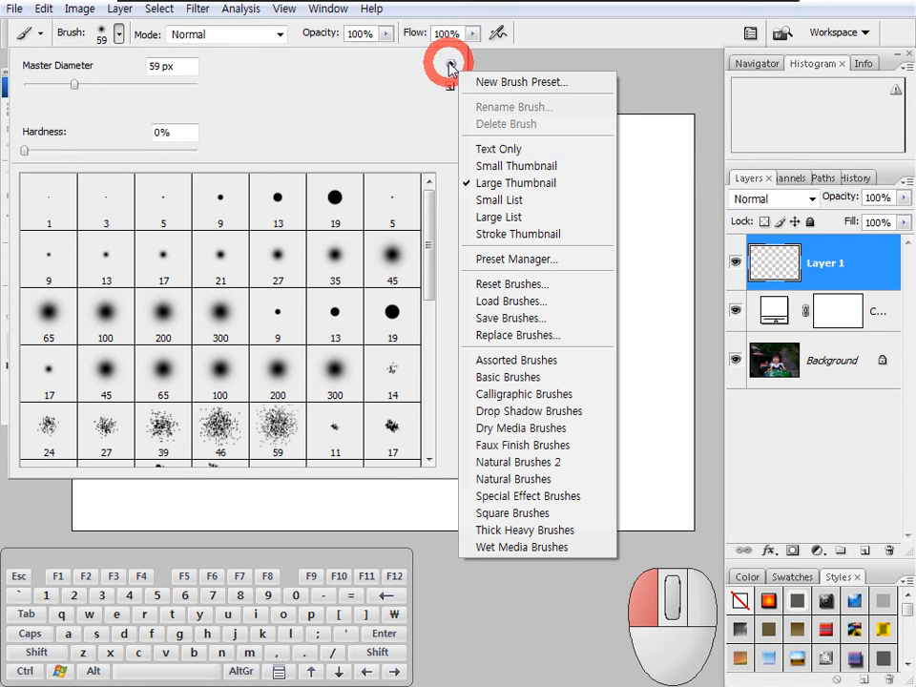
left_click(495, 201)
mouse_move(429, 219)
left_mouse_down()
mouse_move(430, 421)
mouse_move(431, 188)
left_mouse_up()
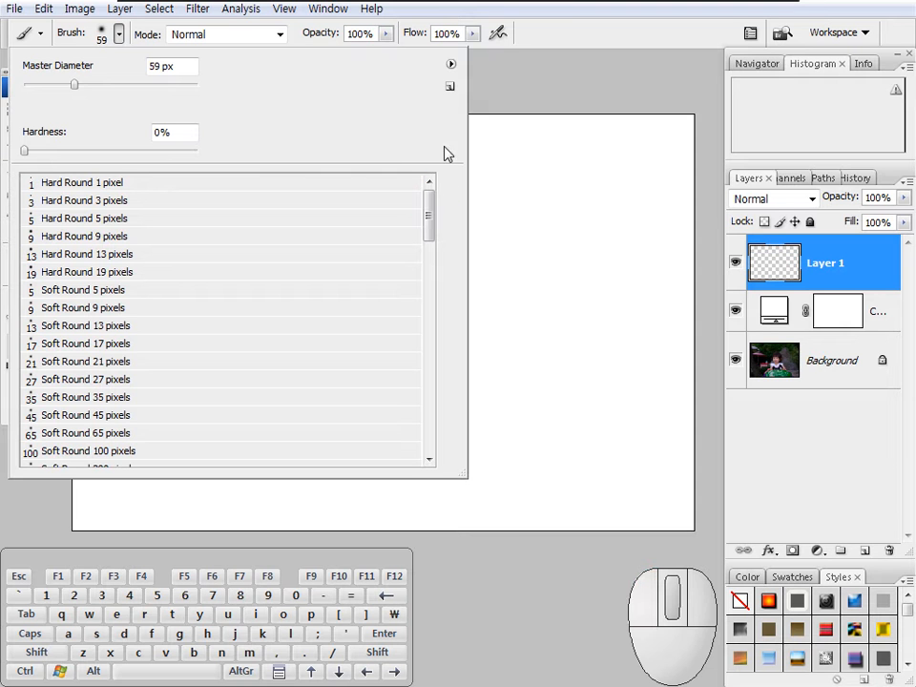
left_click(451, 64)
left_click(509, 228)
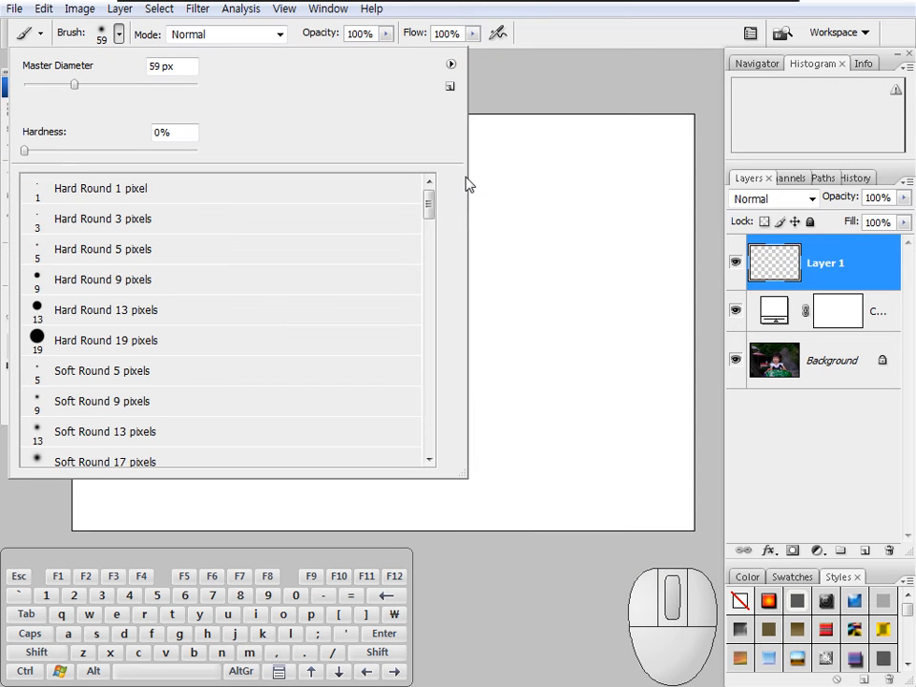
mouse_move(429, 210)
left_mouse_down()
mouse_move(416, 395)
mouse_move(419, 168)
left_mouse_up()
Display the brush presets as Stroke Thumbnail and try several round tips, ending with the 112 px grass brush
left_click(450, 64)
left_click(499, 239)
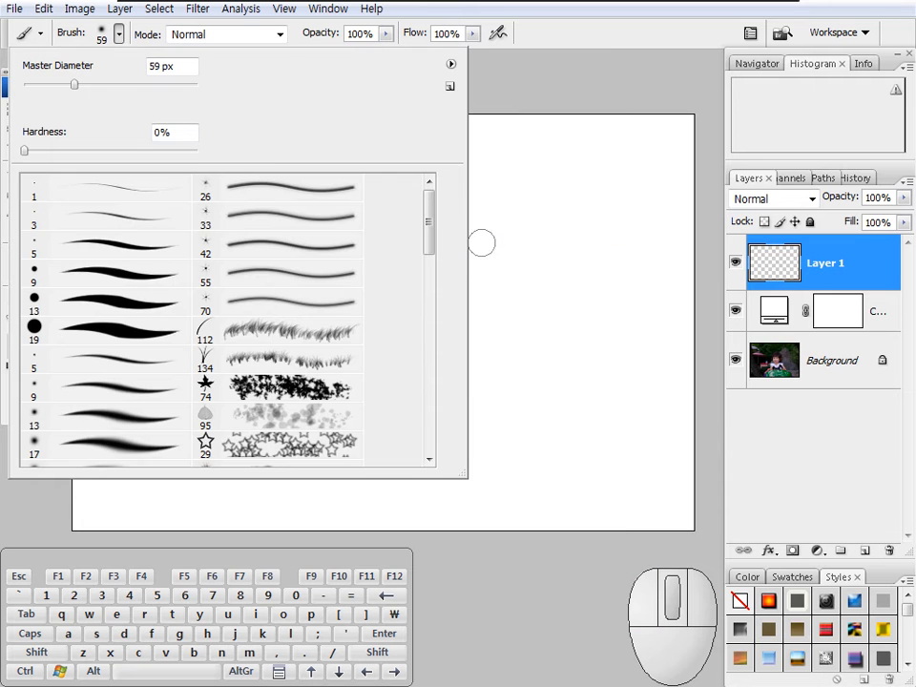
left_click(113, 331)
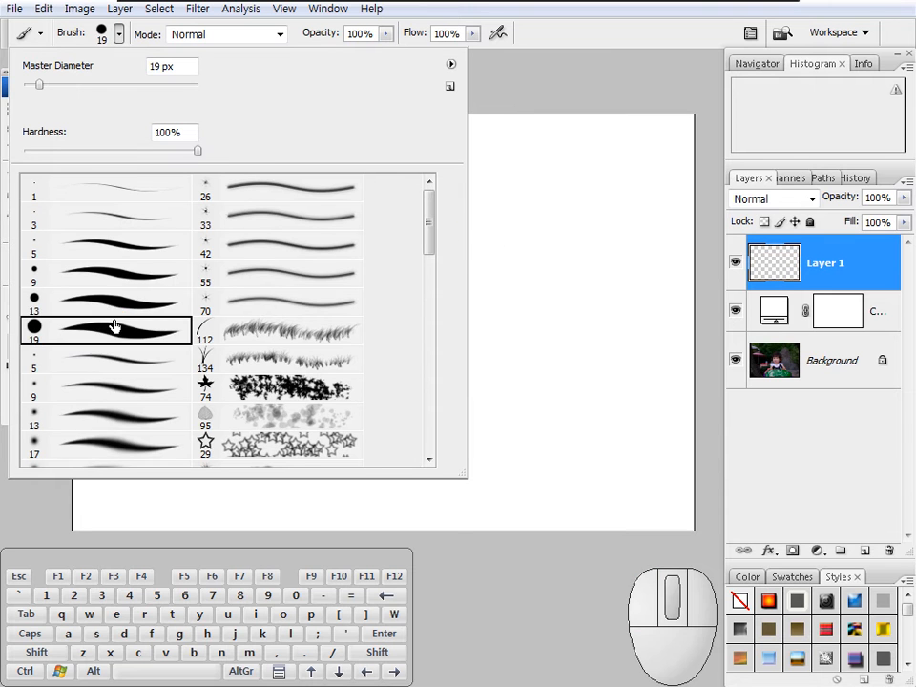
left_click(118, 303)
left_click(123, 270)
left_click(135, 243)
left_click(139, 220)
left_click(134, 188)
left_click(250, 191)
left_click(259, 246)
left_click(281, 301)
left_click(296, 328)
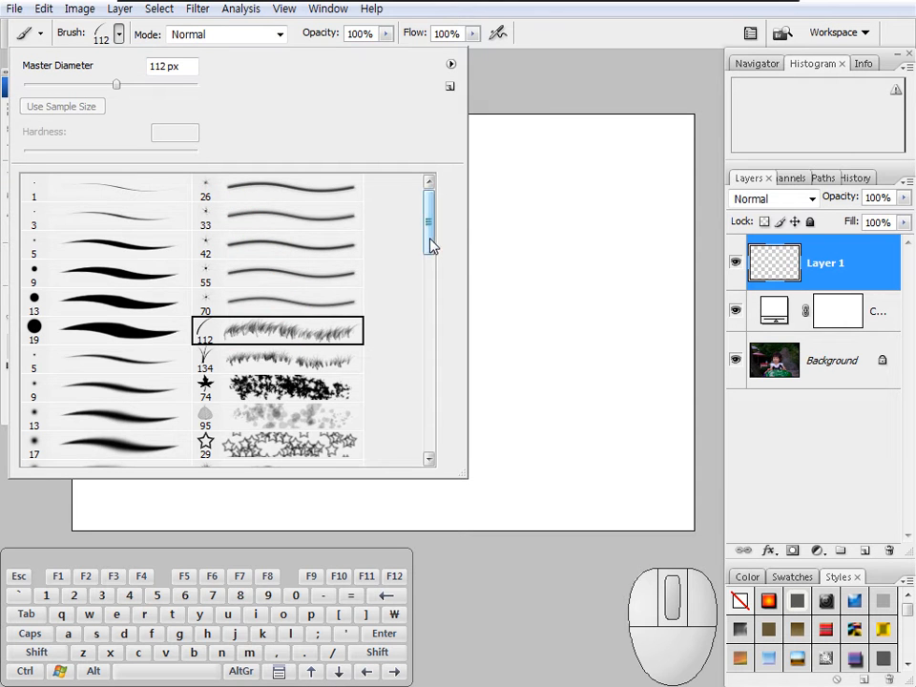
Try the 134 px grass, 74 px leaf, 95 px and 29 px star brushes, ending with the darker-stroked 36 px textured brush
left_click_drag(432, 244, 430, 262)
left_click(203, 254)
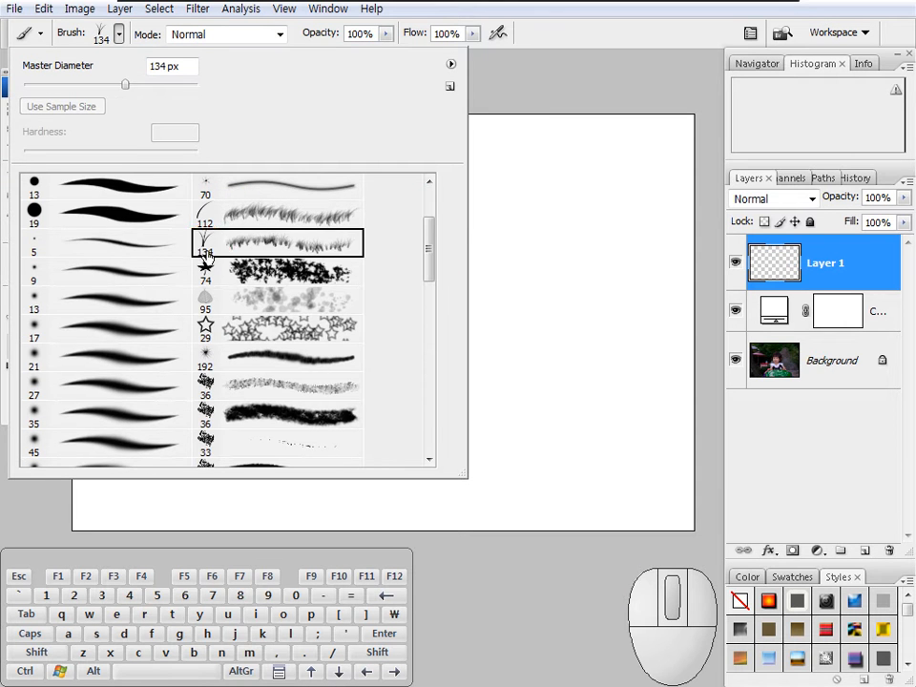
left_click(283, 274)
left_click(282, 301)
left_click(282, 330)
left_click(279, 387)
left_click(278, 420)
mouse_move(429, 282)
left_mouse_down()
mouse_move(421, 419)
mouse_move(430, 242)
mouse_move(429, 278)
left_mouse_up()
Display the brush presets as Large Thumbnail
left_click(450, 64)
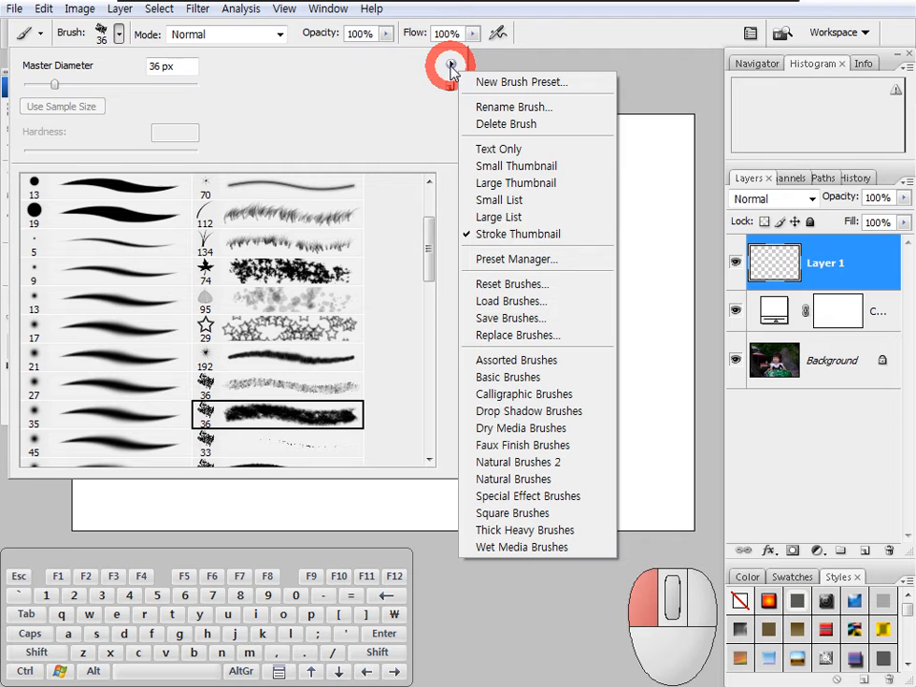
left_click(506, 238)
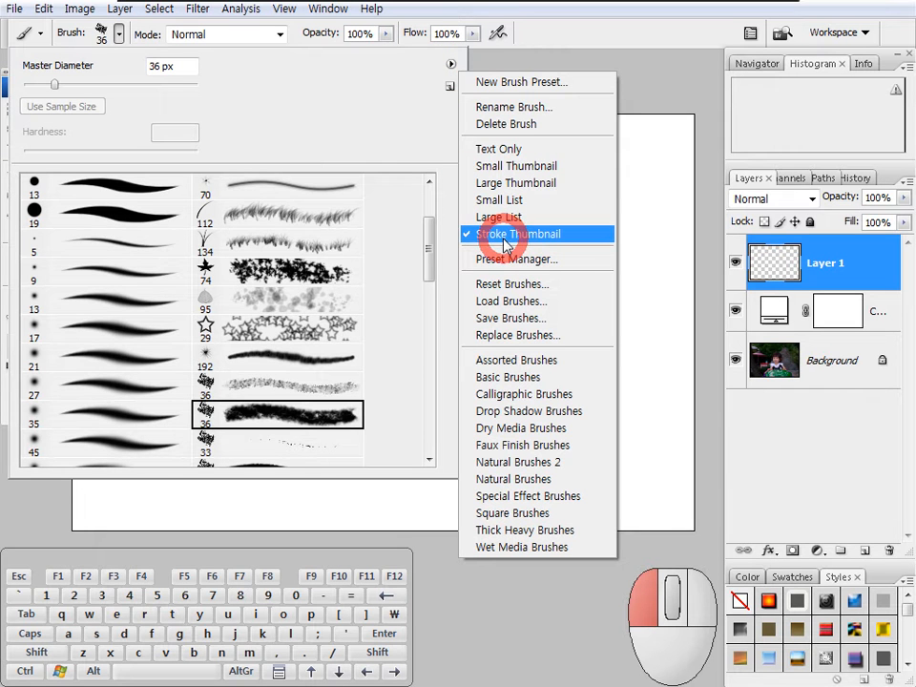
mouse_move(505, 239)
left_mouse_down()
mouse_move(504, 531)
mouse_move(518, 370)
mouse_move(507, 532)
mouse_move(515, 368)
mouse_move(516, 412)
mouse_move(522, 382)
left_mouse_up()
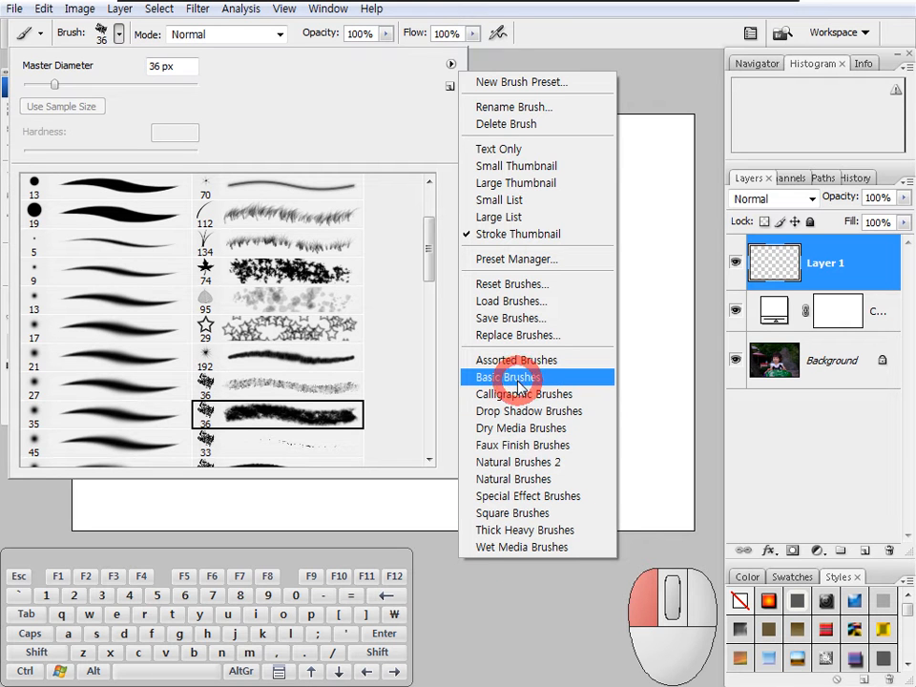
mouse_move(521, 384)
left_mouse_down()
mouse_move(521, 414)
mouse_move(526, 393)
mouse_move(470, 105)
mouse_move(489, 129)
mouse_move(474, 170)
mouse_move(496, 176)
mouse_move(494, 188)
left_mouse_up()
mouse_move(429, 272)
left_mouse_down()
mouse_move(432, 248)
mouse_move(424, 435)
mouse_move(419, 204)
mouse_move(415, 435)
mouse_move(423, 195)
left_mouse_up()
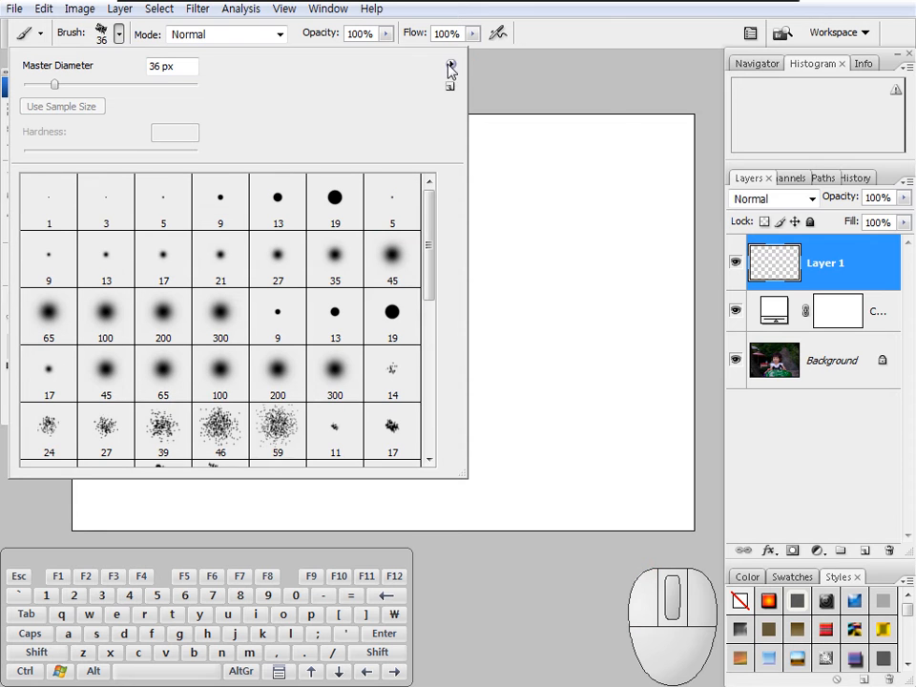
left_click(450, 65)
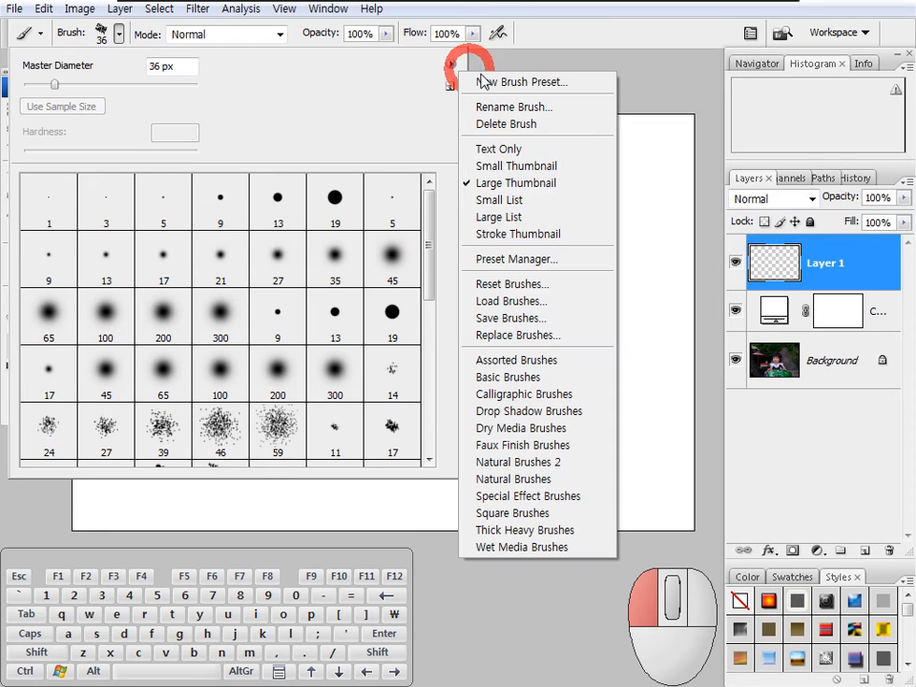
left_click(523, 313)
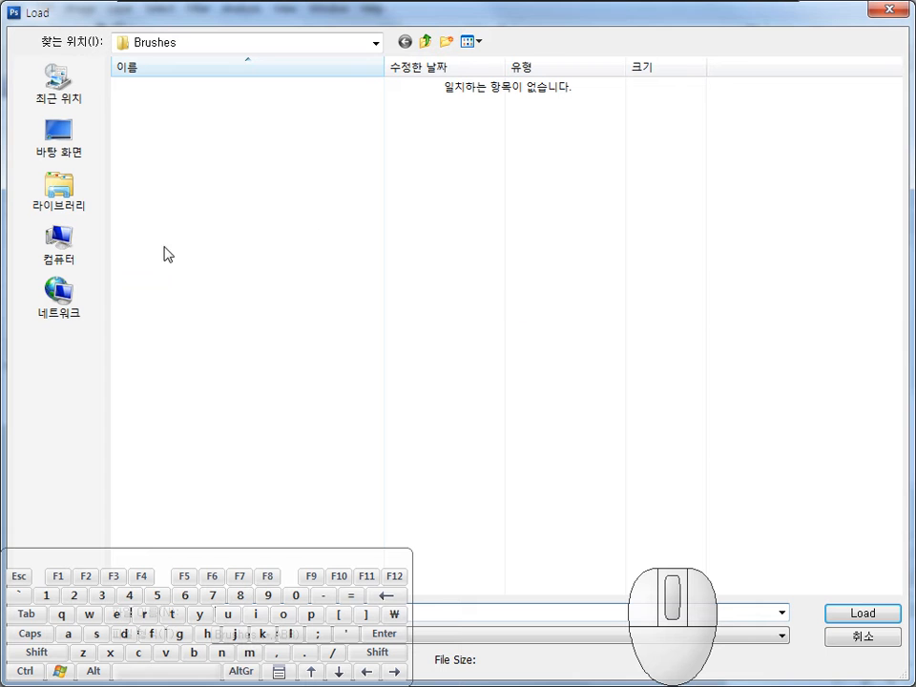
left_click(889, 13)
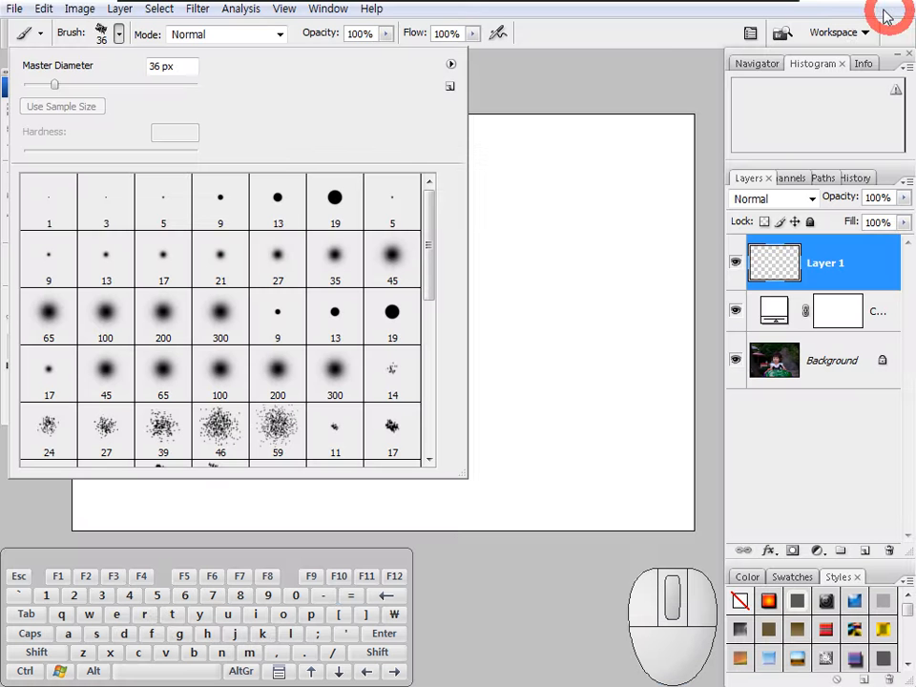
Browse for brushes to load in the Presets > Brushes folder of Adobe Photoshop CS3 under Program Files on drive C
mouse_move(450, 65)
left_mouse_down()
mouse_move(497, 199)
mouse_move(516, 145)
mouse_move(497, 302)
left_mouse_up()
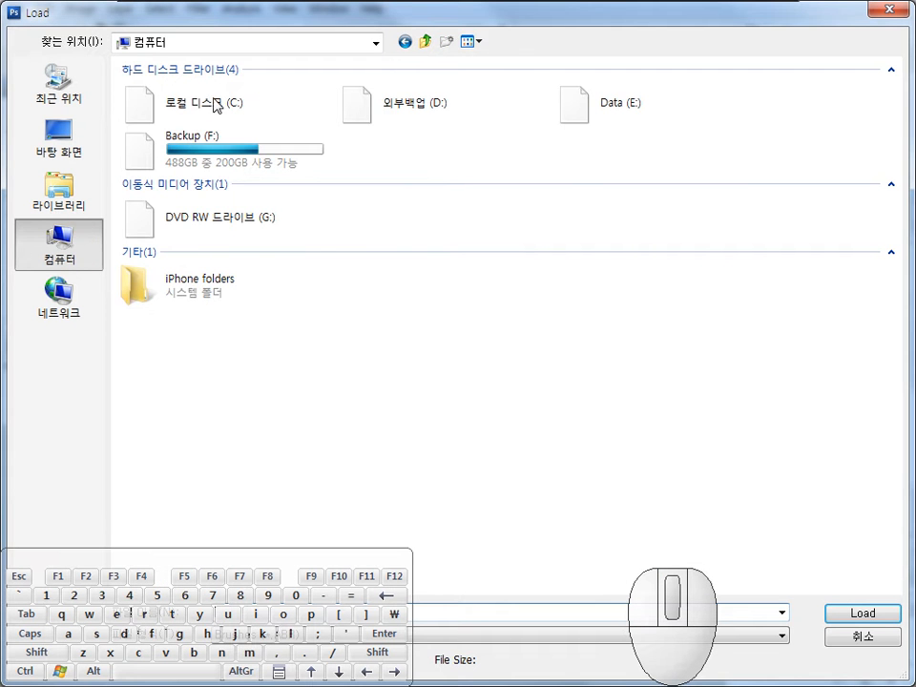
double_click(217, 112)
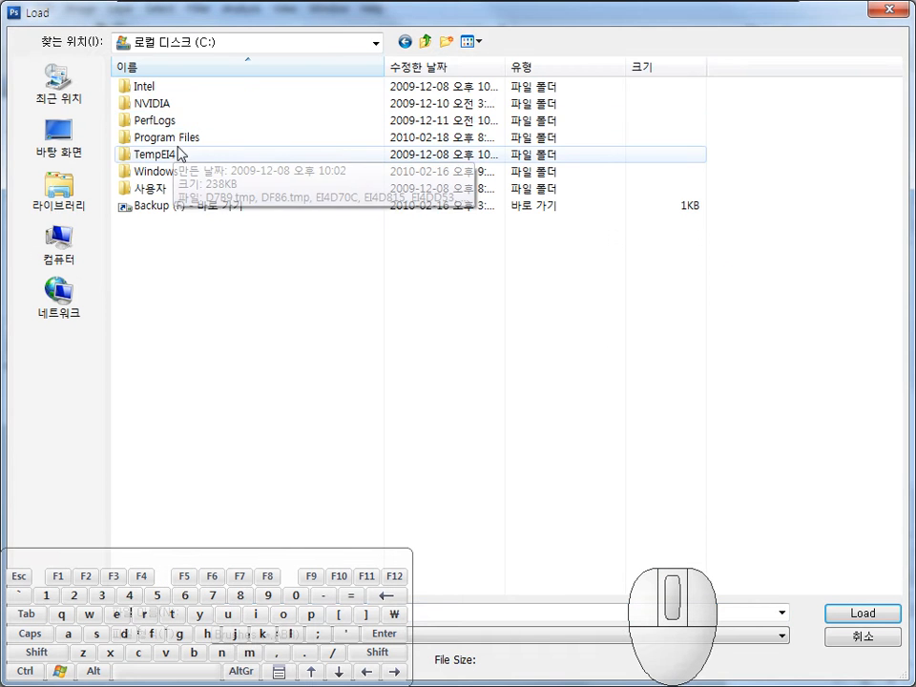
double_click(193, 146)
double_click(153, 100)
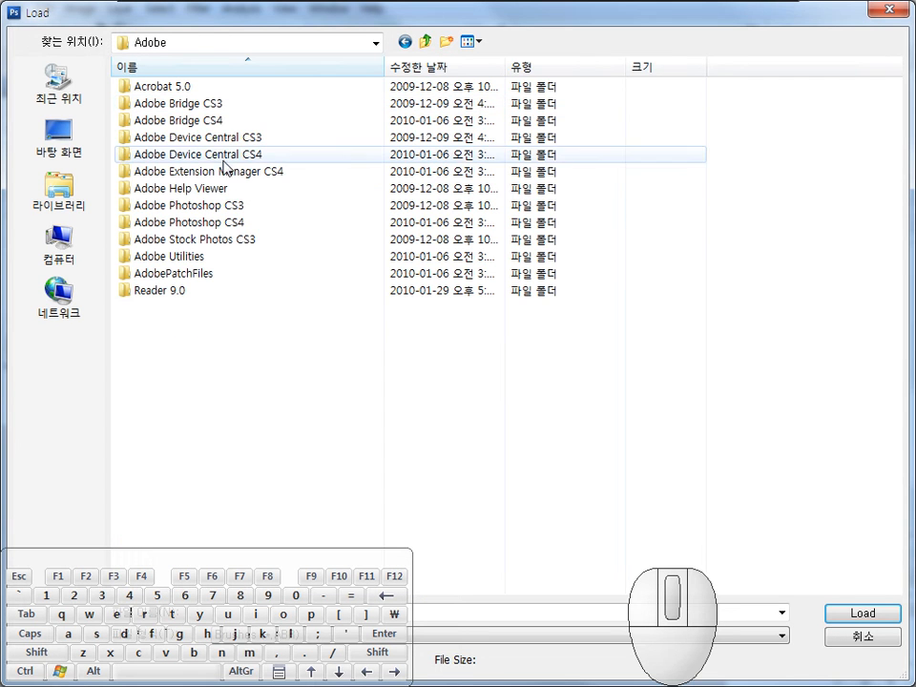
double_click(229, 210)
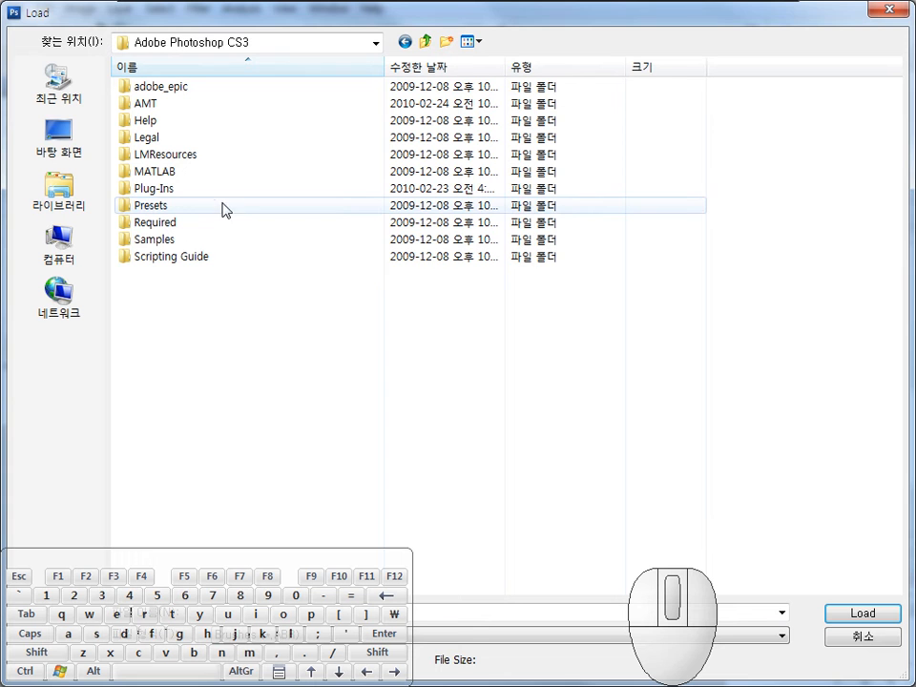
double_click(182, 211)
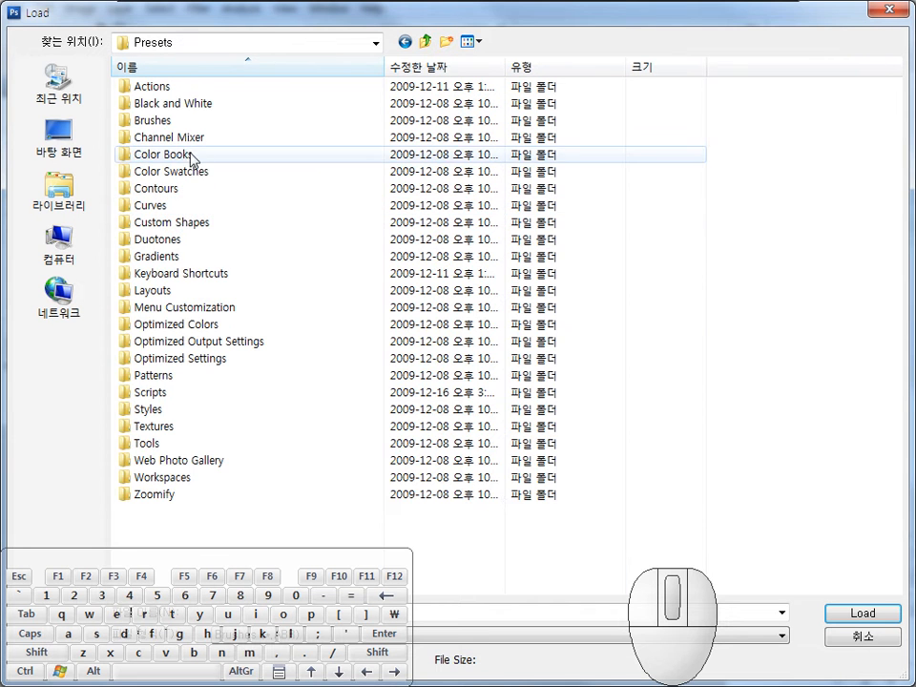
left_click(184, 122)
double_click(184, 122)
Load the Natural Brushes 2 library into the brush presets
left_click(189, 102)
left_click(194, 122)
left_click(196, 138)
left_click(194, 154)
left_click(196, 171)
left_click(197, 205)
left_click(196, 189)
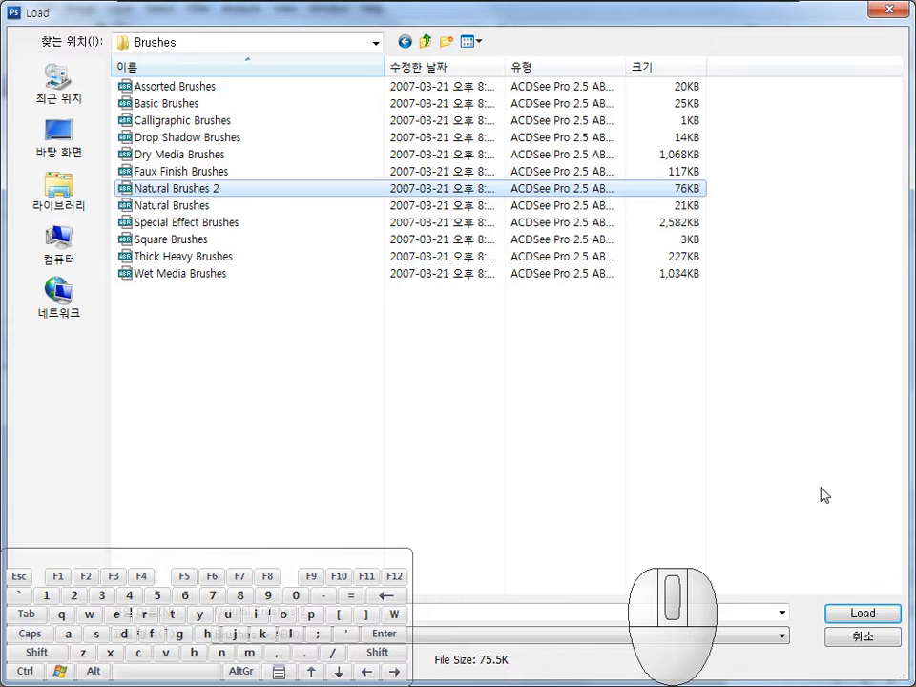
left_click(856, 612)
Try the newly loaded natural tips, from the 49 px, 50 px and 41 px ones to a light 20 px textured tip
left_click_drag(435, 304, 430, 432)
left_click(212, 380)
left_click(272, 380)
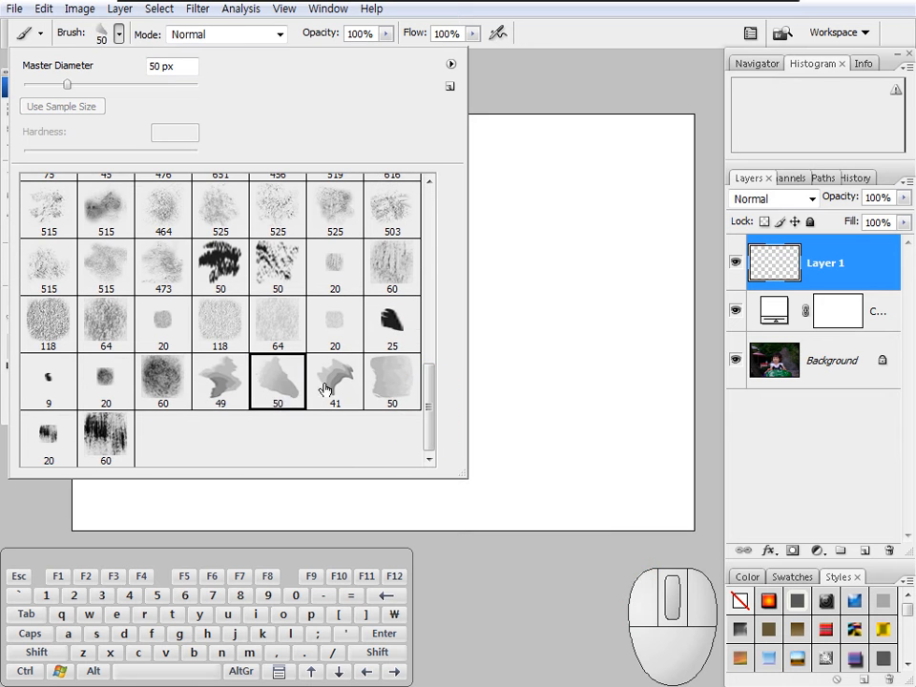
left_click(334, 380)
left_click(391, 382)
left_click(393, 332)
left_click(335, 328)
left_click(266, 327)
left_click(210, 325)
left_click(161, 323)
left_click(102, 317)
left_click(65, 318)
left_click(172, 318)
left_click(219, 321)
left_click(277, 324)
left_click(335, 327)
Save the current brush set as topteacher in the Brushes folder, shrinking the save dialog to fit
mouse_move(420, 400)
left_mouse_down()
mouse_move(432, 403)
mouse_move(446, 204)
mouse_move(434, 353)
mouse_move(440, 409)
mouse_move(446, 220)
left_mouse_up()
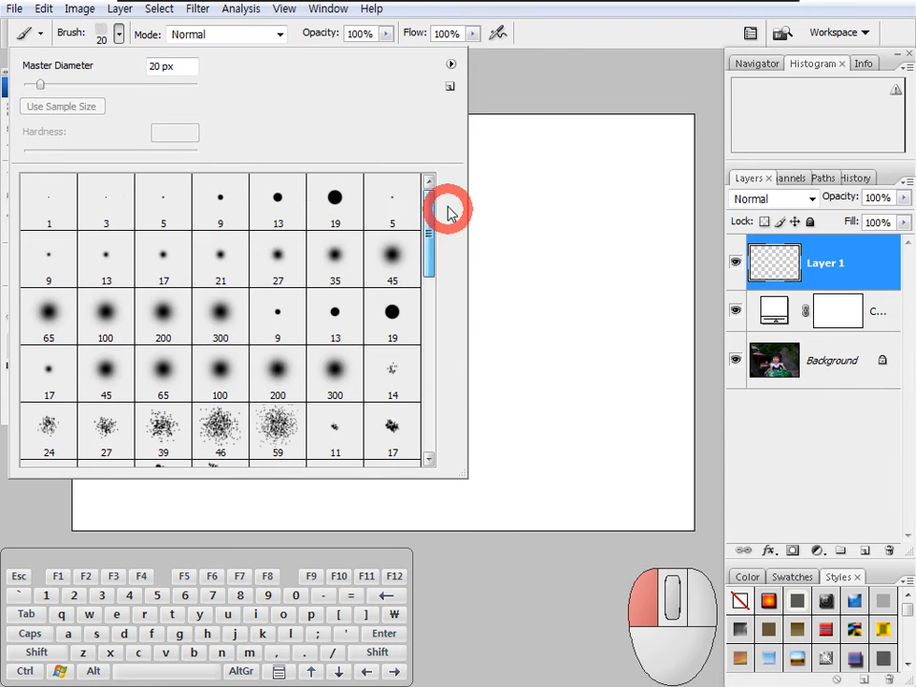
left_click(451, 64)
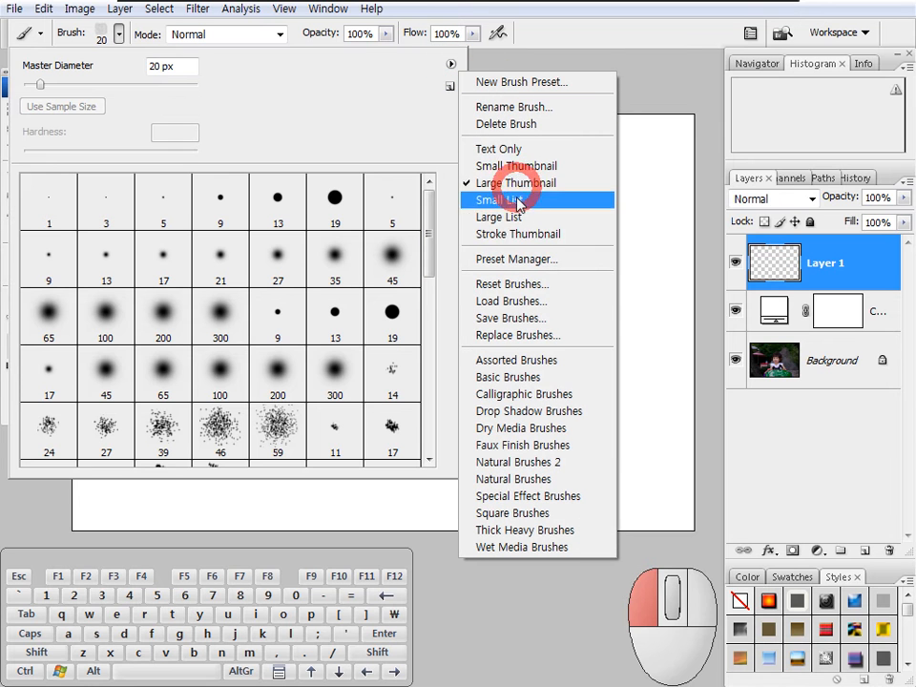
left_click(508, 318)
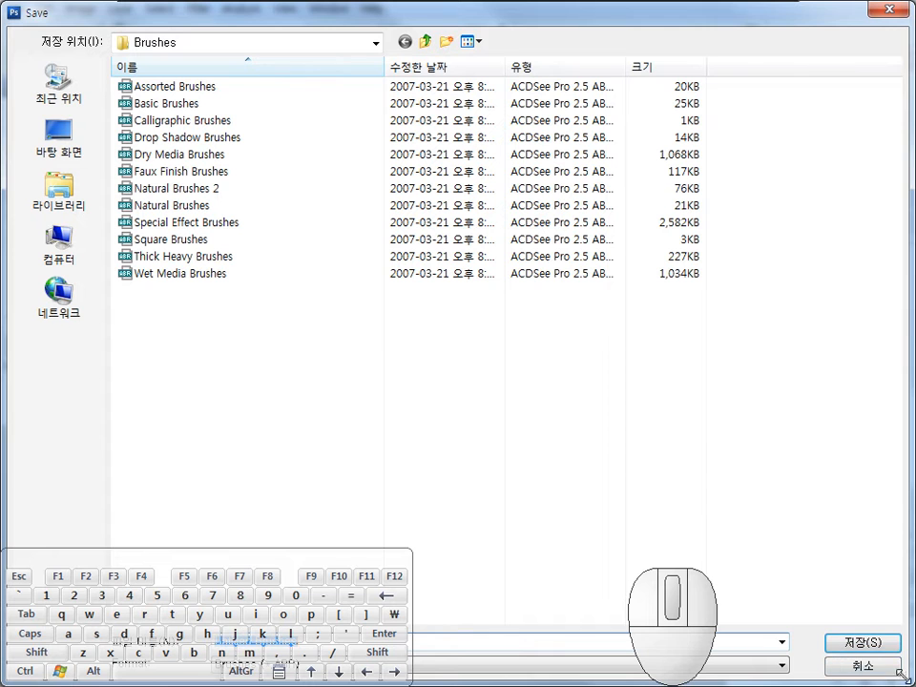
left_click_drag(903, 678, 481, 275)
left_click(529, 59)
double_click(490, 16)
left_click_drag(593, 413, 662, 467)
left_click(129, 411)
type("topteacher")
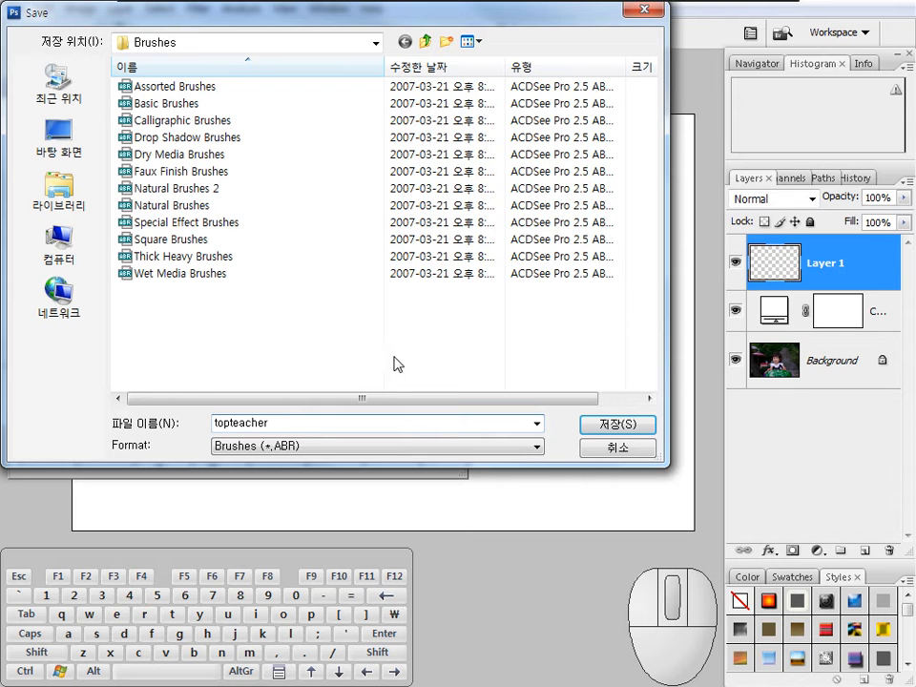
left_click(611, 423)
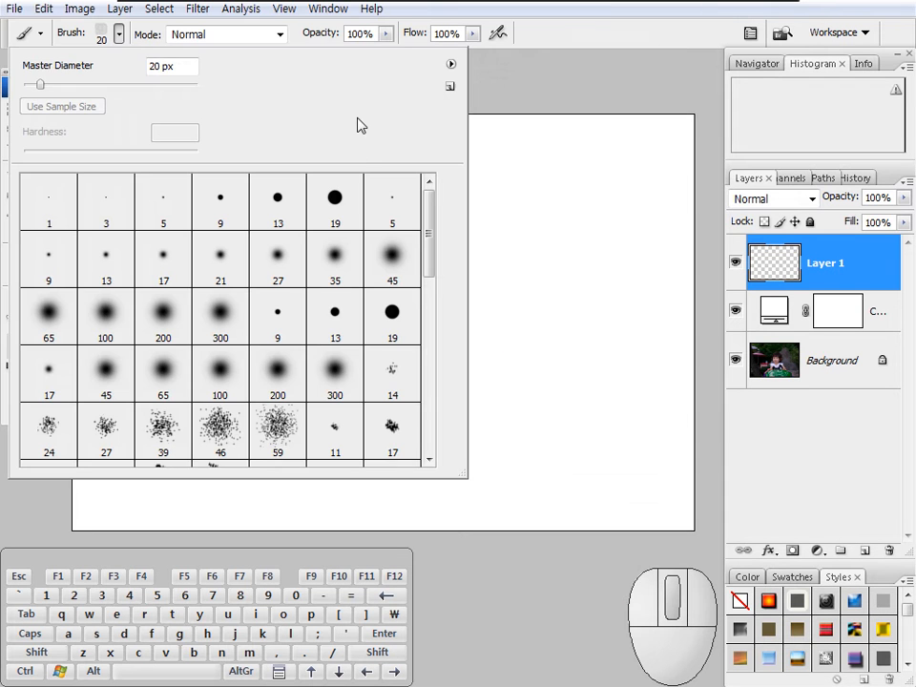
Reset the brush presets, replacing the current brushes with the default set
left_click(121, 37)
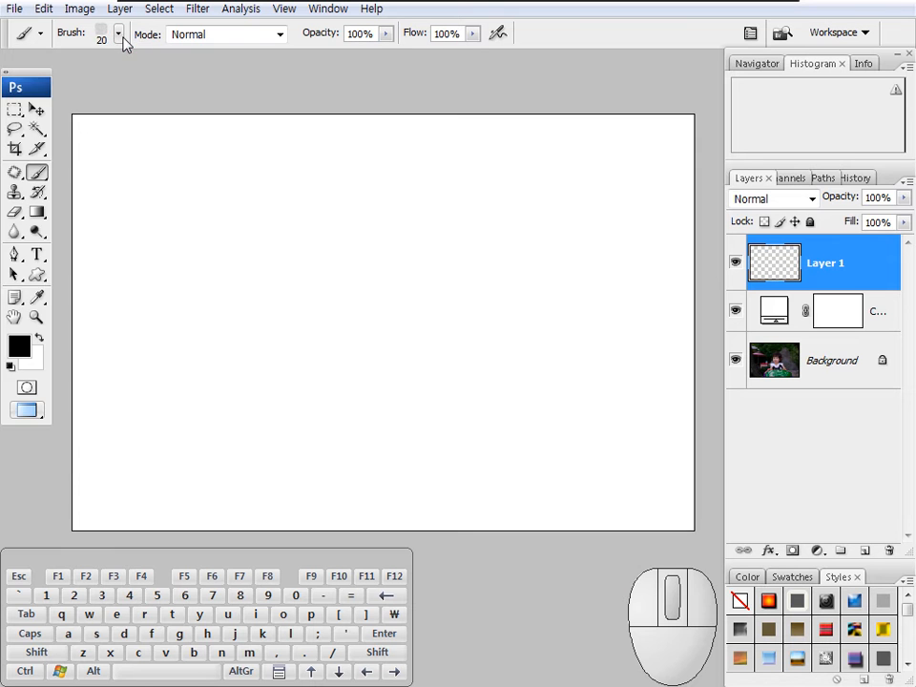
left_click(120, 37)
mouse_move(429, 236)
left_mouse_down()
mouse_move(429, 419)
mouse_move(442, 191)
left_mouse_up()
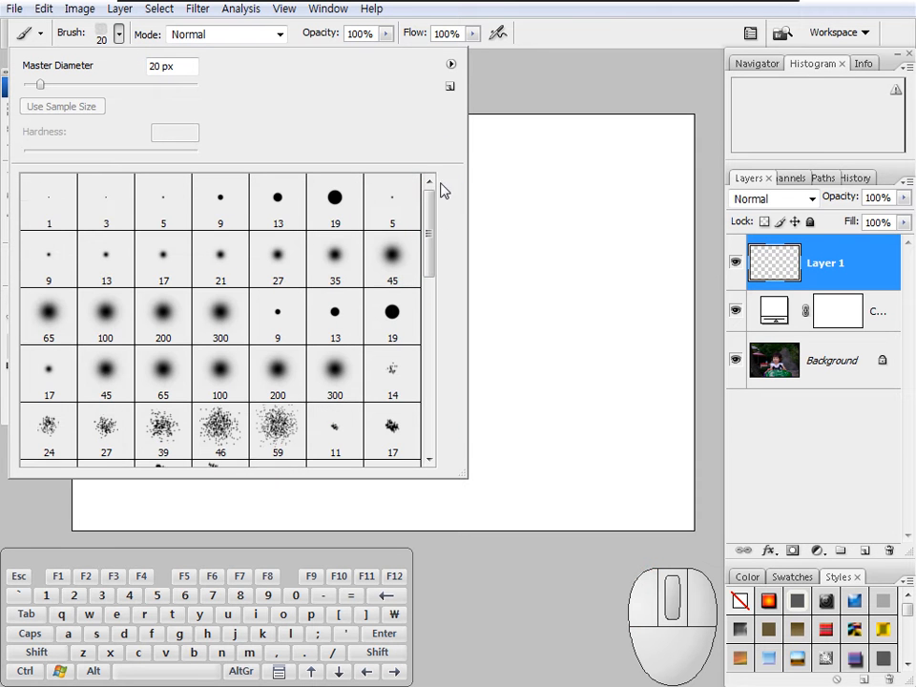
left_click(451, 66)
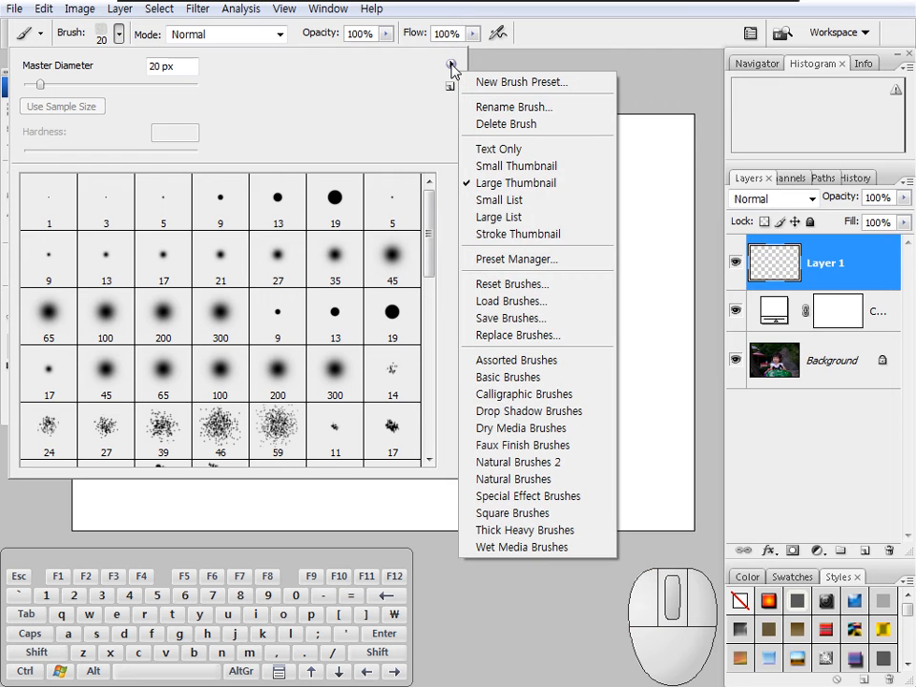
left_click(513, 284)
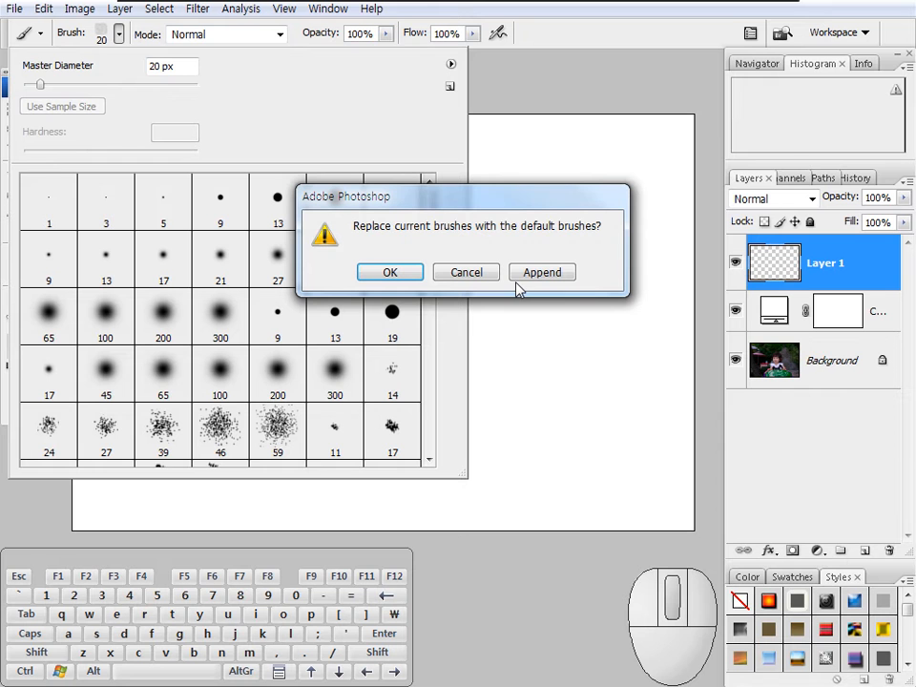
left_click(391, 273)
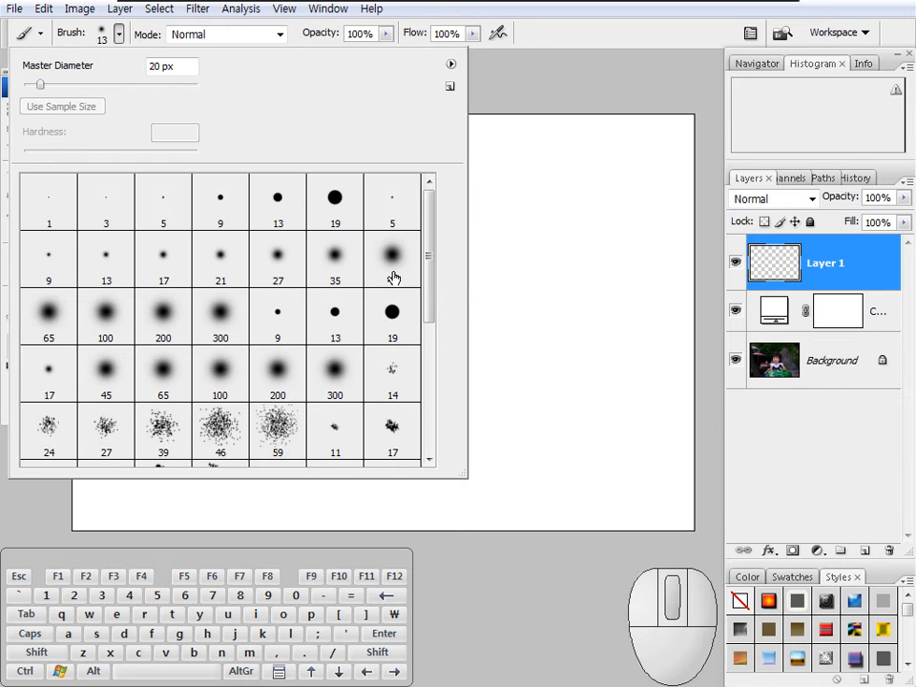
mouse_move(430, 260)
left_mouse_down()
mouse_move(436, 420)
mouse_move(444, 225)
mouse_move(442, 376)
mouse_move(439, 239)
mouse_move(461, 98)
left_mouse_up()
Load the Drop Shadow Brushes library into the brush presets
left_click(451, 65)
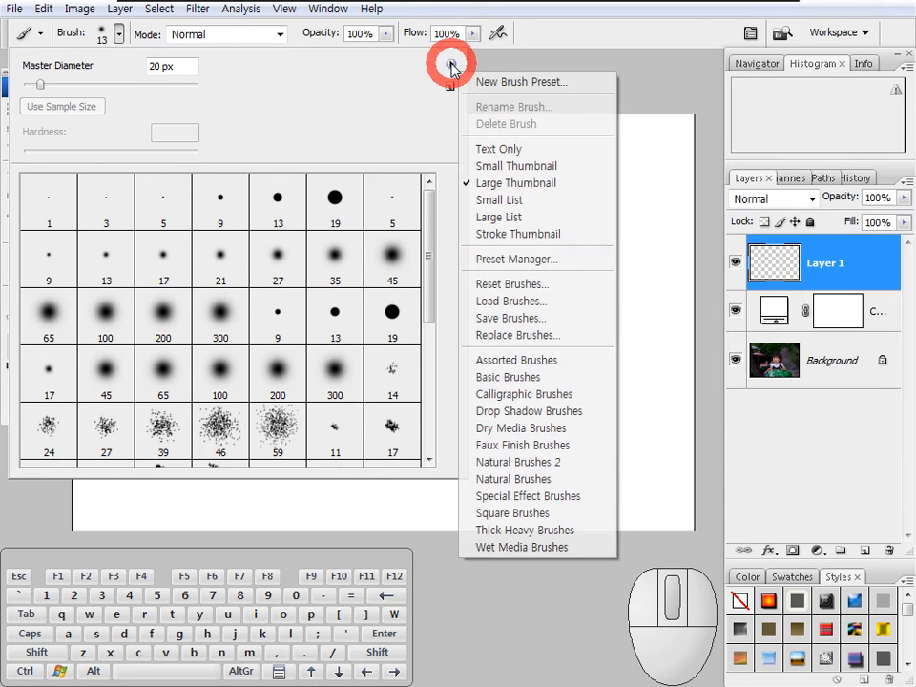
left_click(515, 302)
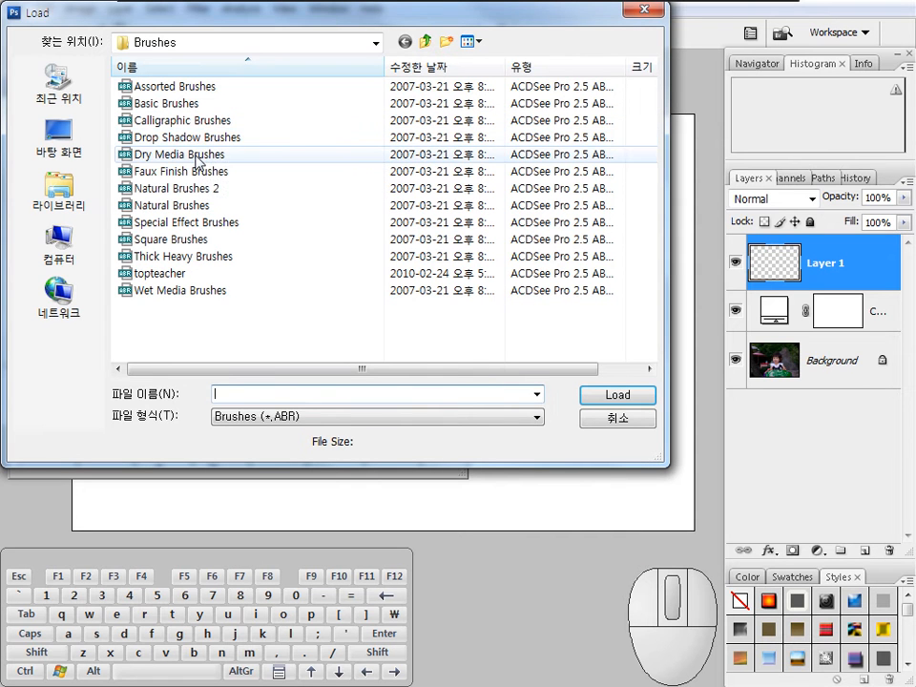
left_click(199, 138)
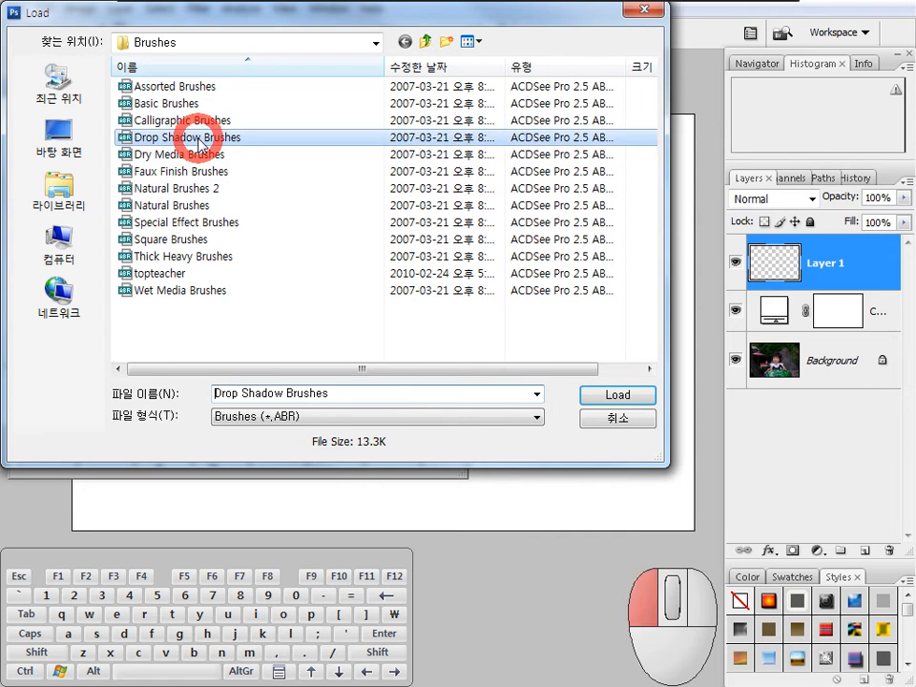
left_click(596, 398)
Try the 75, 45, 3, 5 and 9 px round tips near the list's end, finishing with the hard 13 px tip
mouse_move(426, 285)
left_mouse_down()
mouse_move(427, 271)
mouse_move(434, 405)
mouse_move(427, 433)
left_mouse_up()
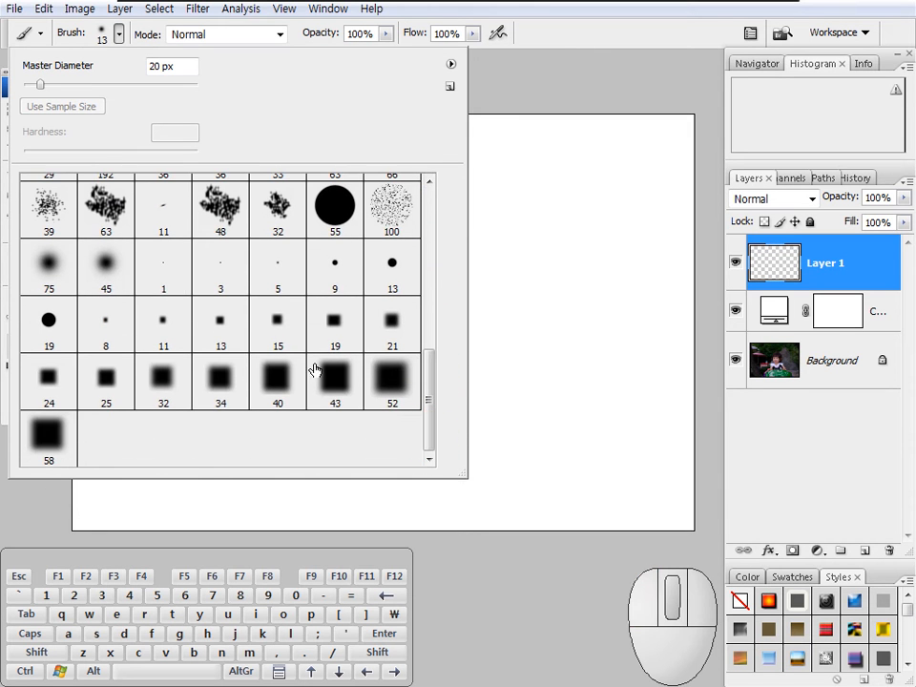
left_click(53, 263)
left_click(105, 266)
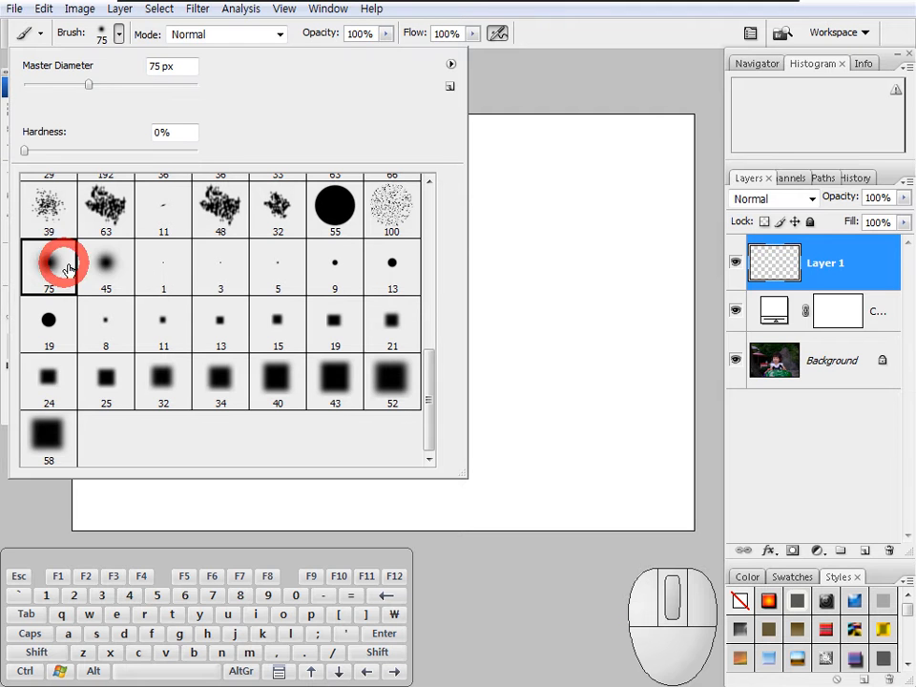
left_click(218, 265)
left_click(277, 267)
left_click(325, 286)
left_click(385, 276)
mouse_move(426, 388)
left_mouse_down()
mouse_move(433, 220)
mouse_move(455, 144)
left_mouse_up()
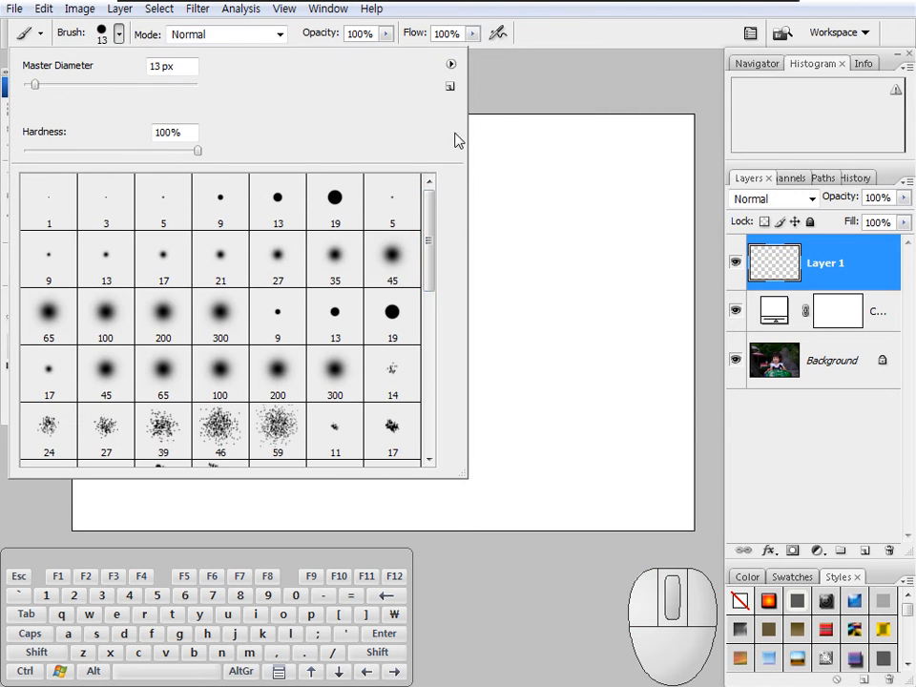
left_click(450, 64)
left_click(502, 319)
left_click(231, 421)
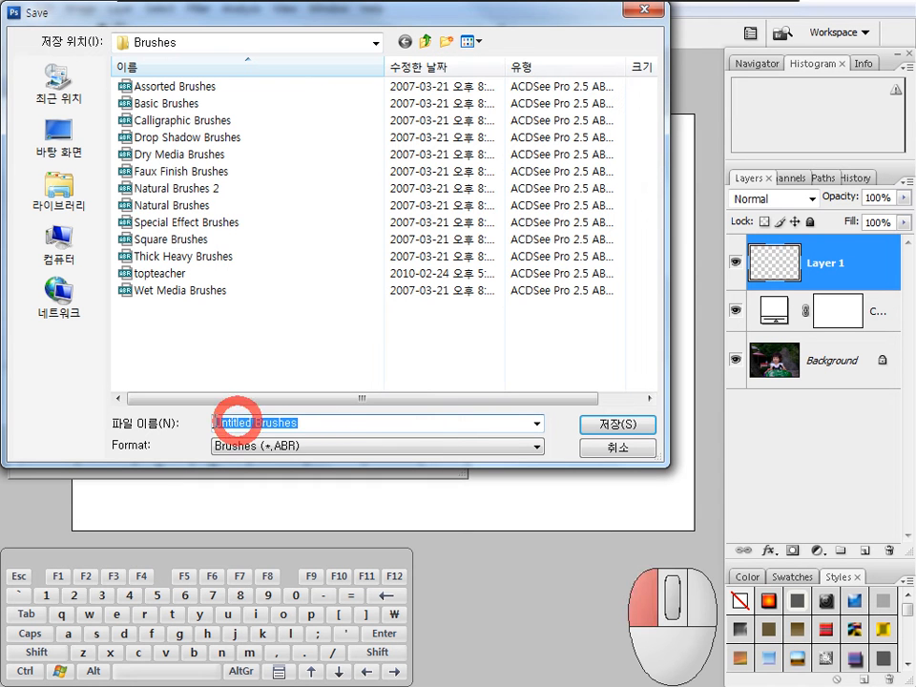
left_click(621, 454)
left_click(451, 64)
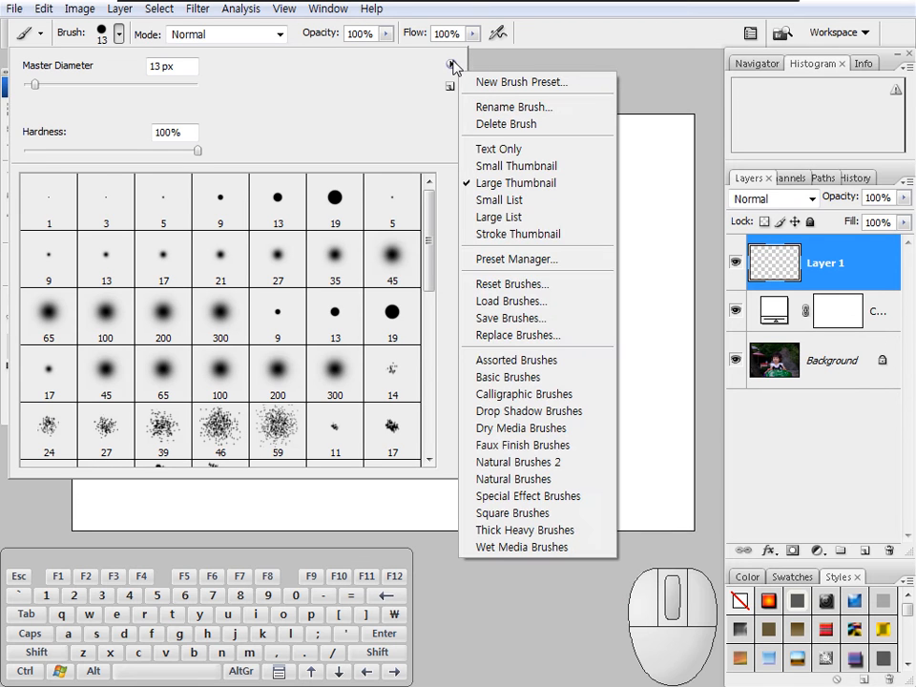
left_click(521, 336)
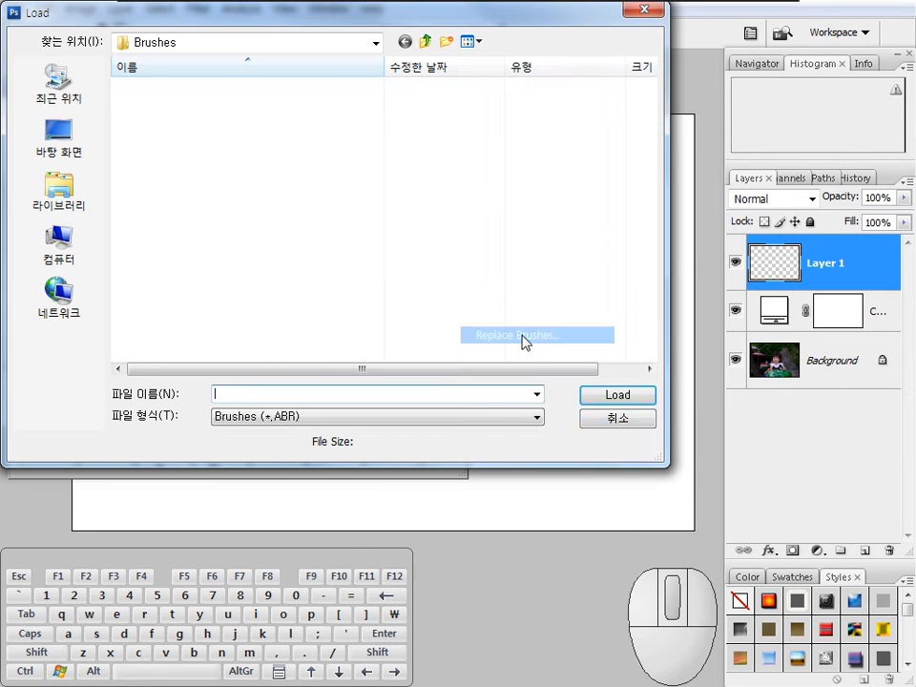
left_click(632, 420)
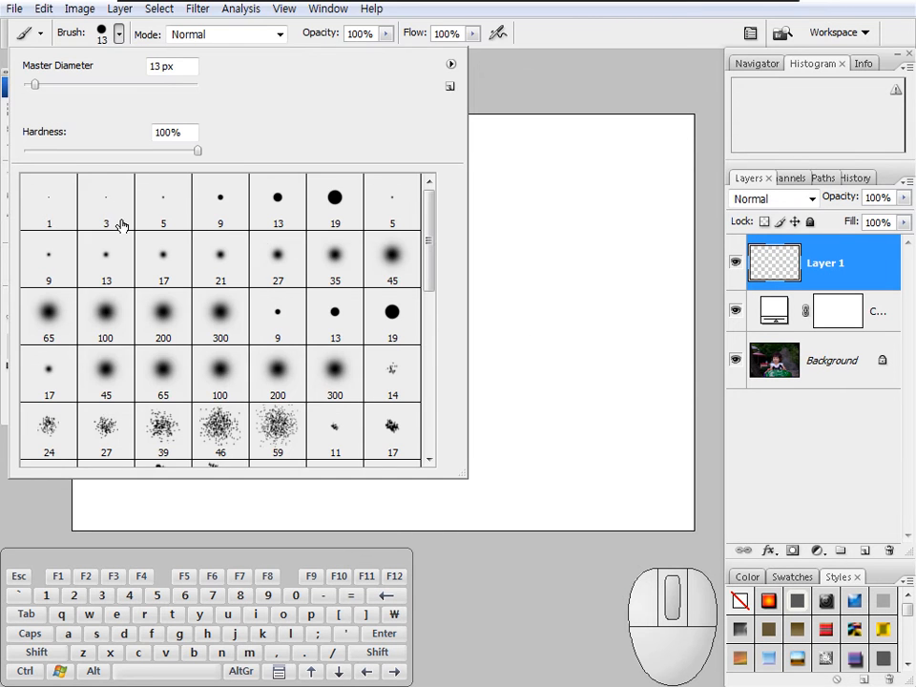
Replace the current brushes with the Faux Finish Brushes library
mouse_move(427, 264)
left_mouse_down()
mouse_move(416, 440)
mouse_move(433, 191)
left_mouse_up()
left_click(452, 66)
left_click(503, 335)
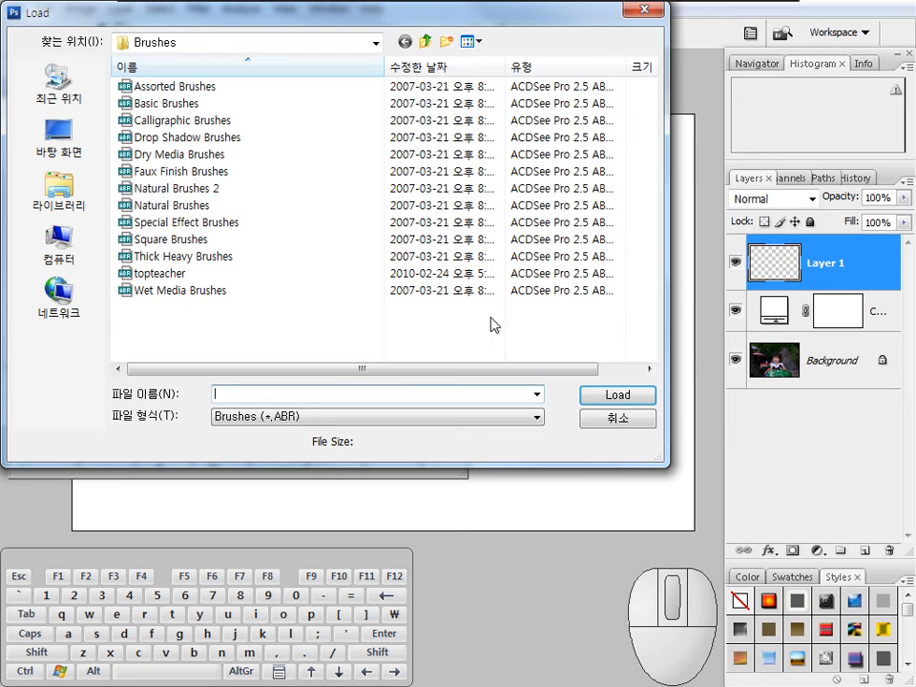
left_click(208, 171)
left_click(602, 394)
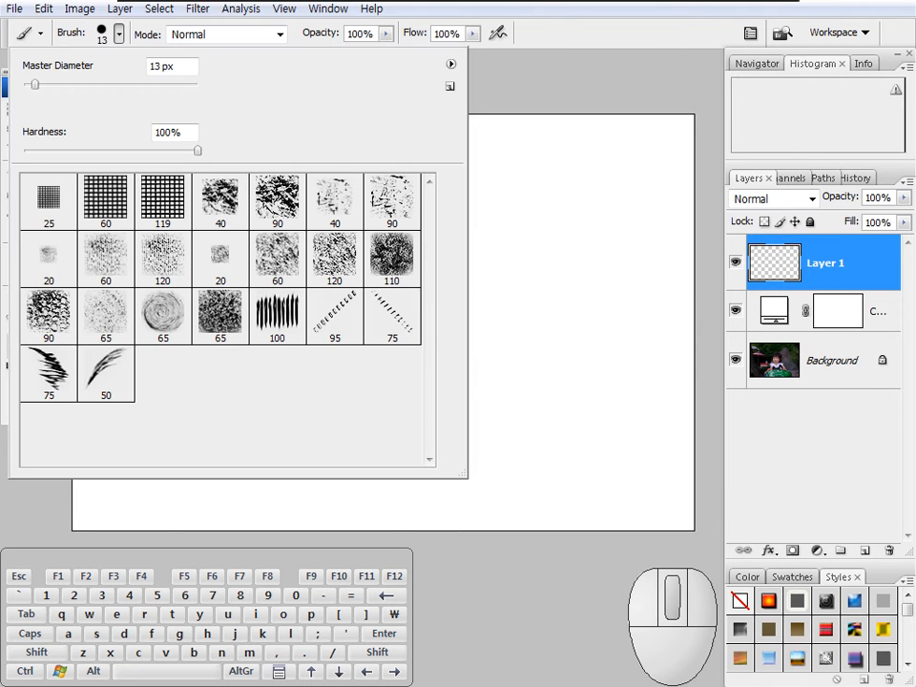
Try the Faux Finish tips one after another, finishing with the 90 px tip at the end of the first row
left_click(43, 197)
left_click(105, 199)
left_click(219, 198)
left_click(277, 199)
left_click(323, 208)
left_click(383, 199)
left_click(328, 249)
left_click(258, 250)
left_click(125, 257)
left_click(49, 256)
left_click(51, 307)
left_click(106, 310)
left_click(162, 313)
left_click(221, 315)
left_click(277, 315)
left_click(391, 315)
left_click(391, 200)
Reset the brush presets, replacing the Faux Finish tips with the default brushes
left_click(451, 64)
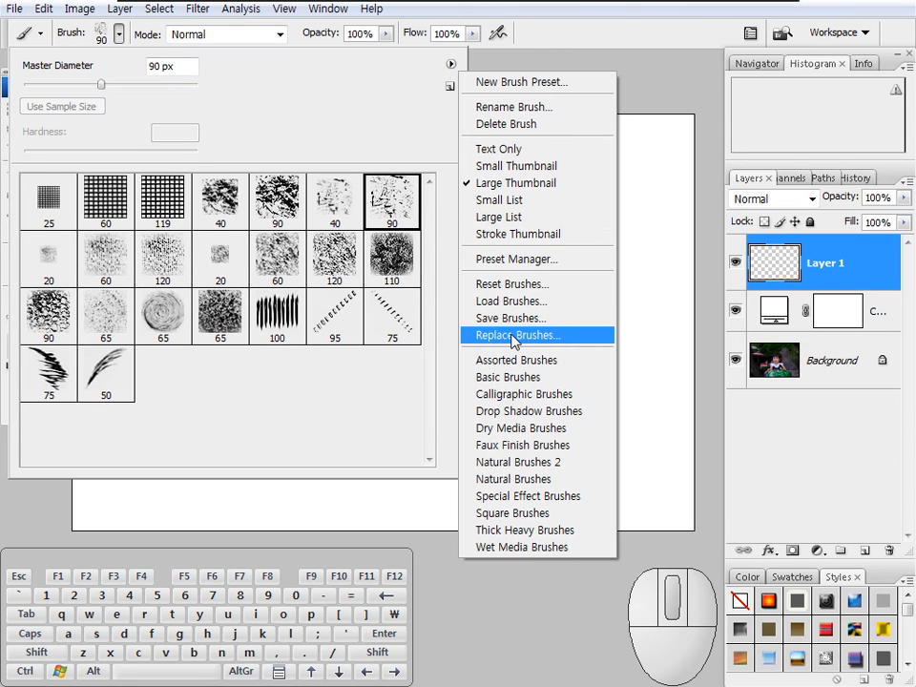
left_click(521, 286)
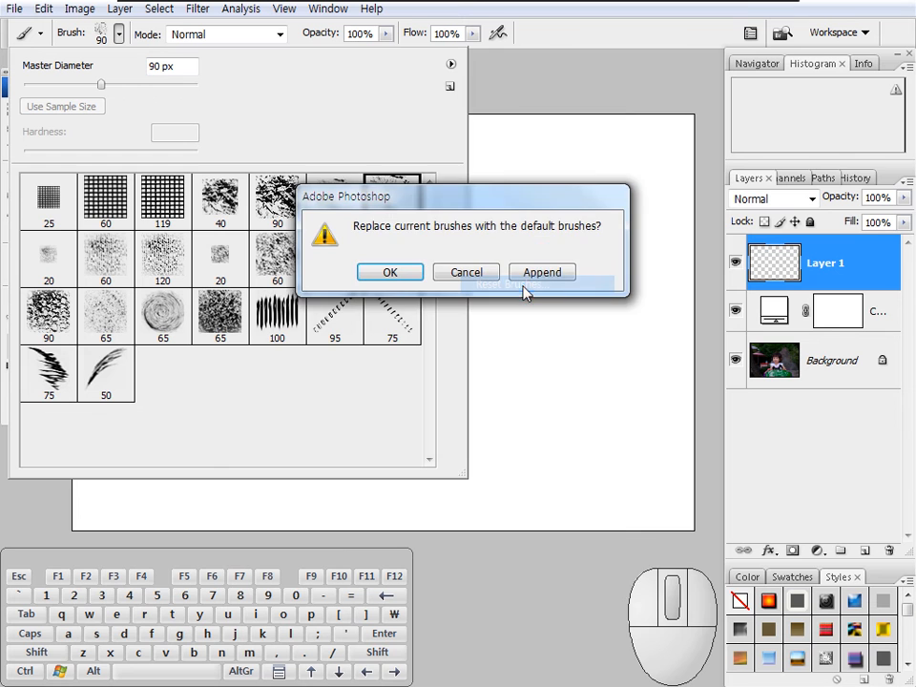
left_click(411, 273)
left_click(450, 64)
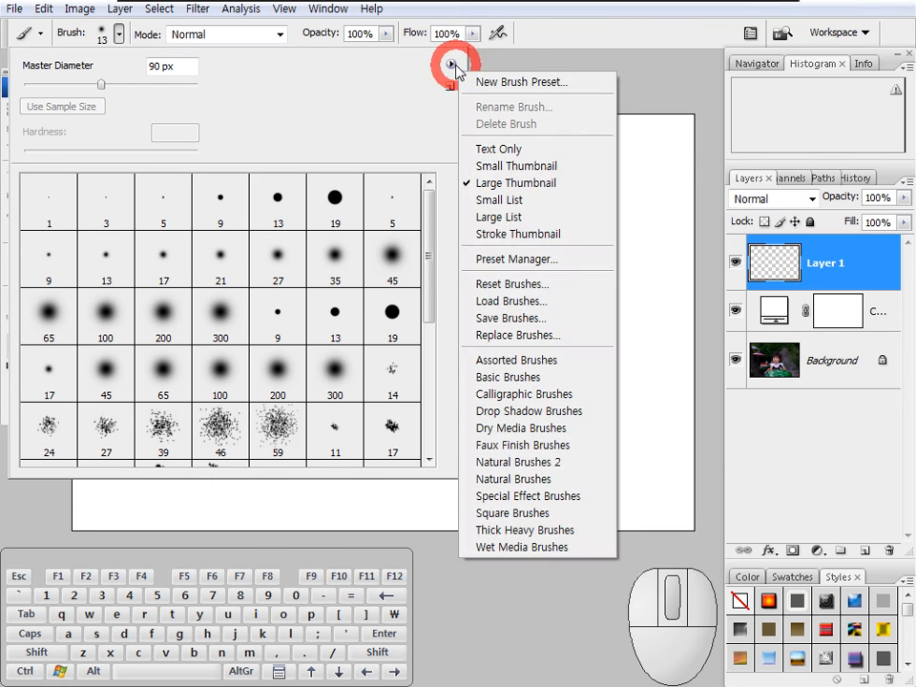
left_click(431, 296)
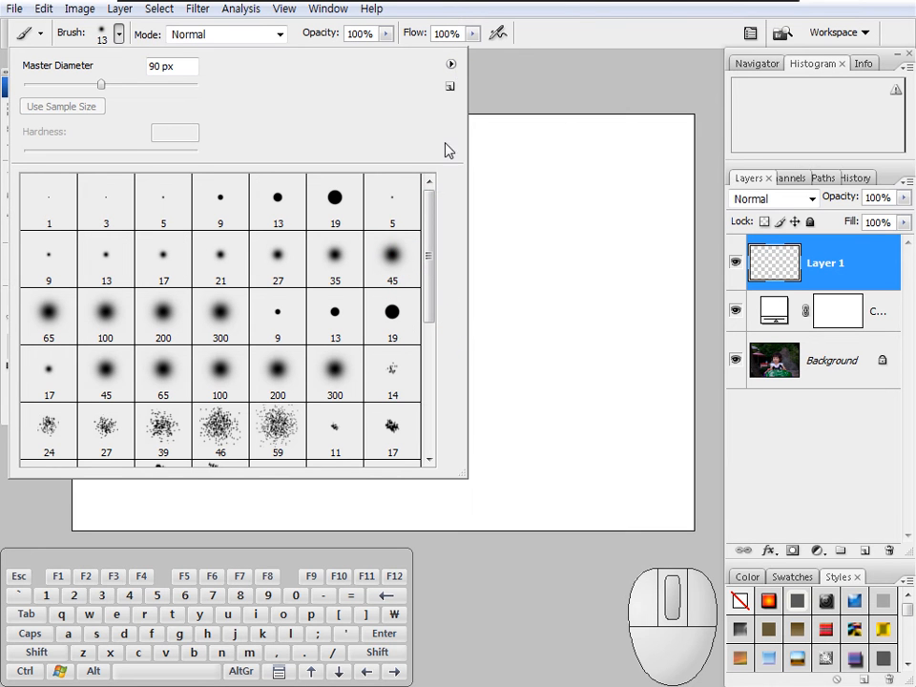
Replace the default brushes with the Special Effect Brushes library
left_click(452, 64)
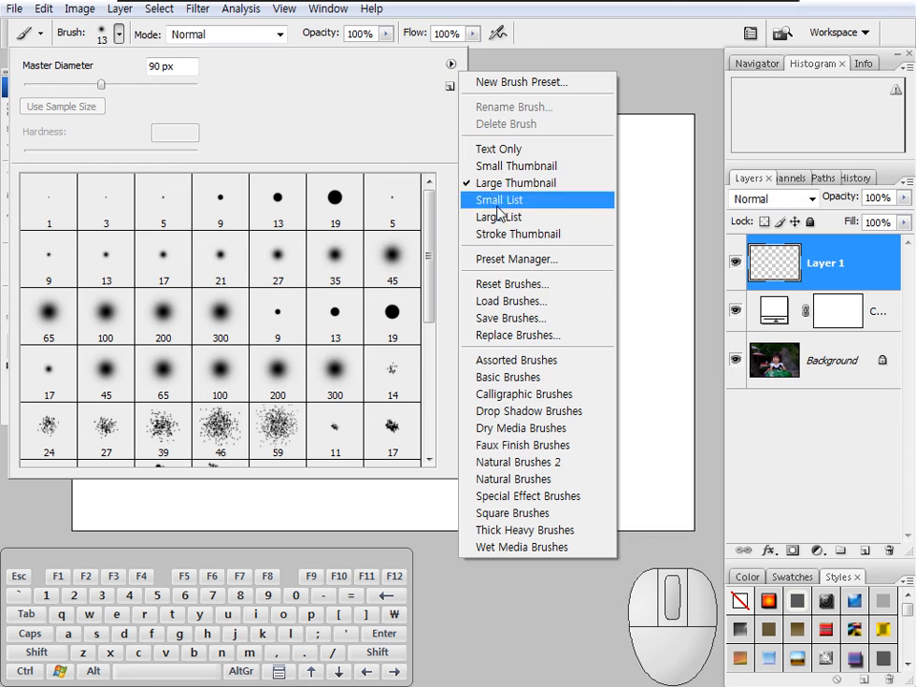
left_click(514, 336)
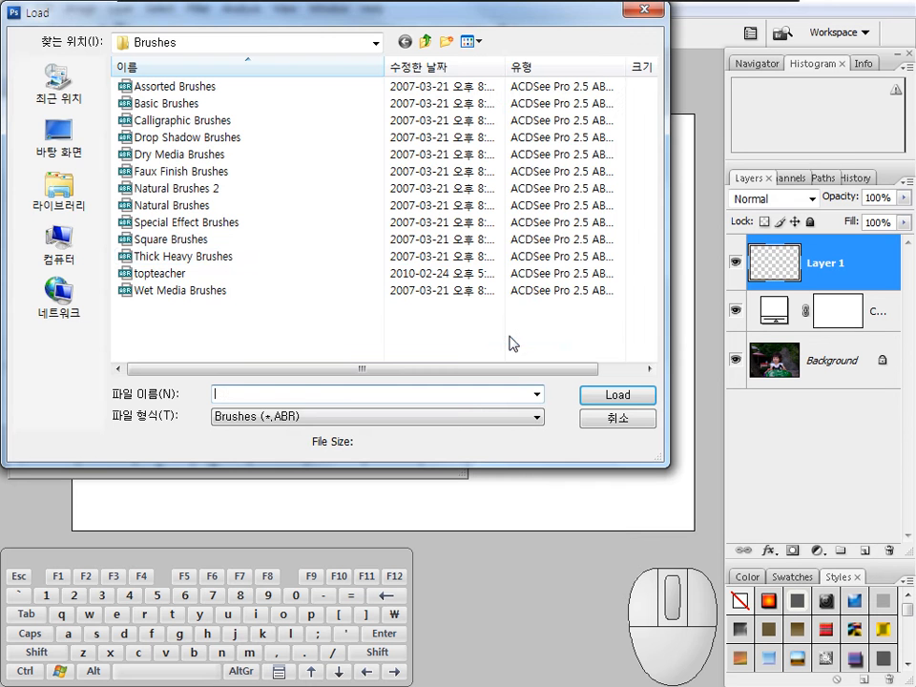
left_click(196, 224)
left_click(623, 396)
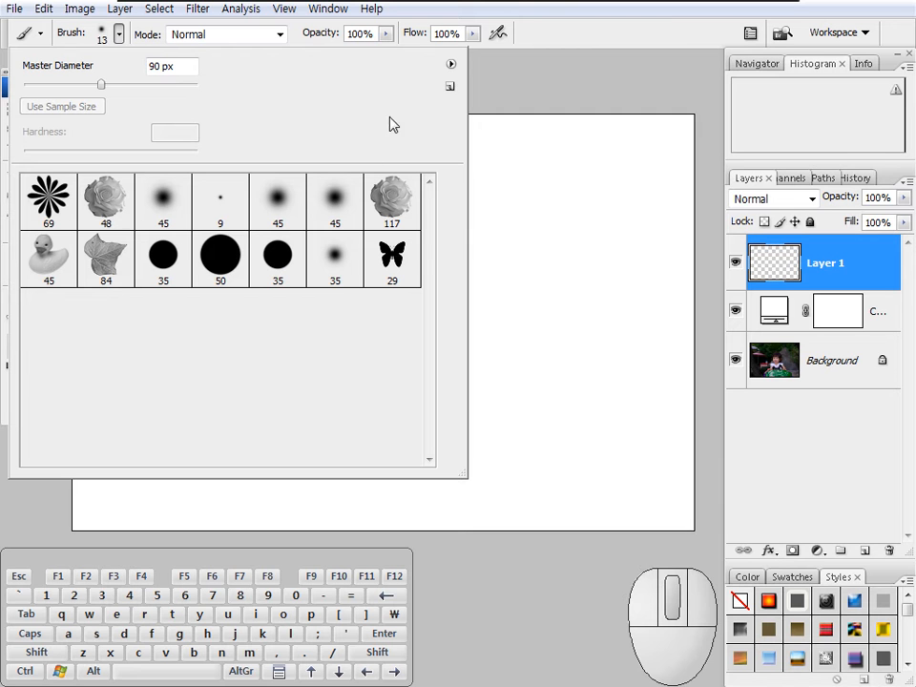
Replace the current brushes with the saved topteacher library and select the 50 px tip in the second-to-last row
left_click(450, 65)
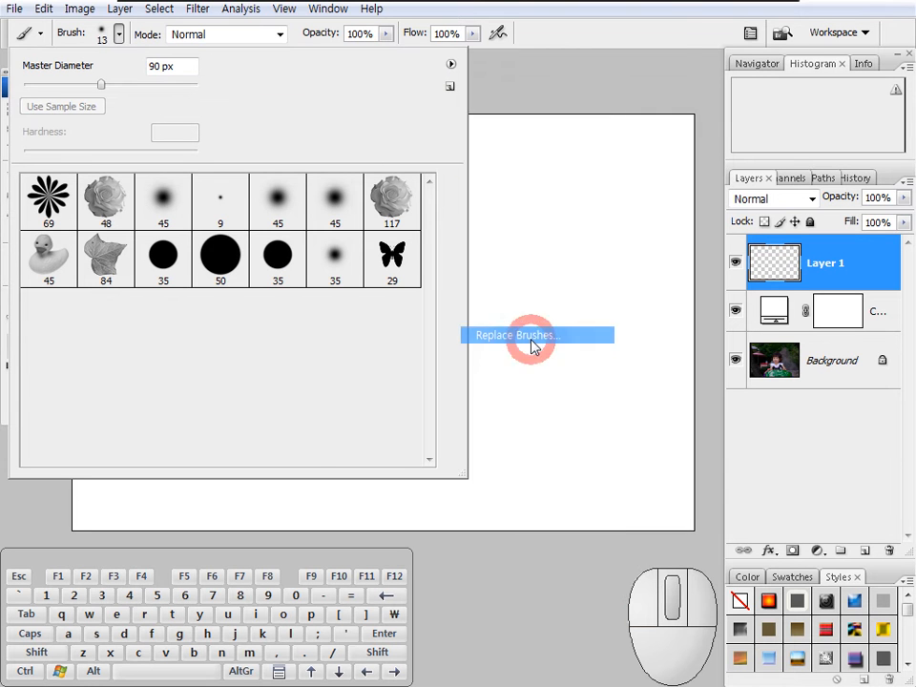
left_click(530, 339)
left_click(177, 274)
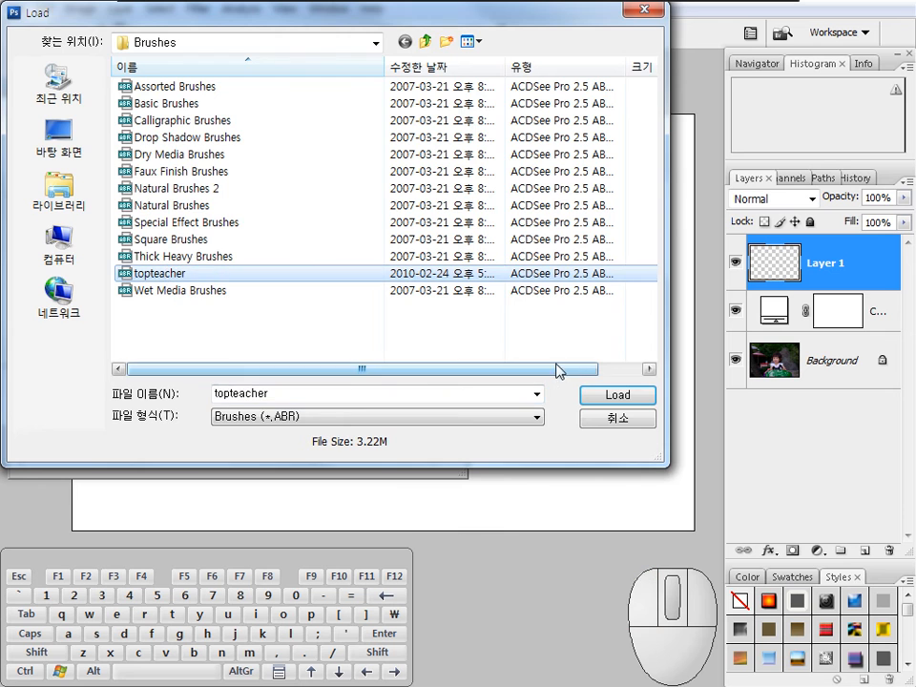
left_click(611, 396)
mouse_move(436, 283)
left_mouse_down()
mouse_move(434, 272)
mouse_move(424, 446)
left_mouse_up()
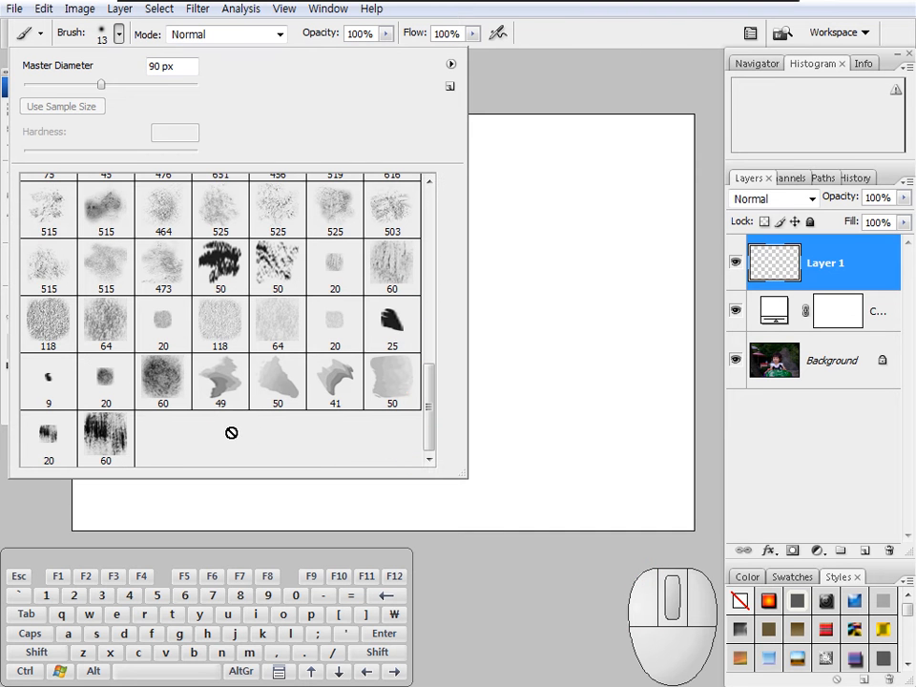
left_click(277, 394)
left_click(374, 399)
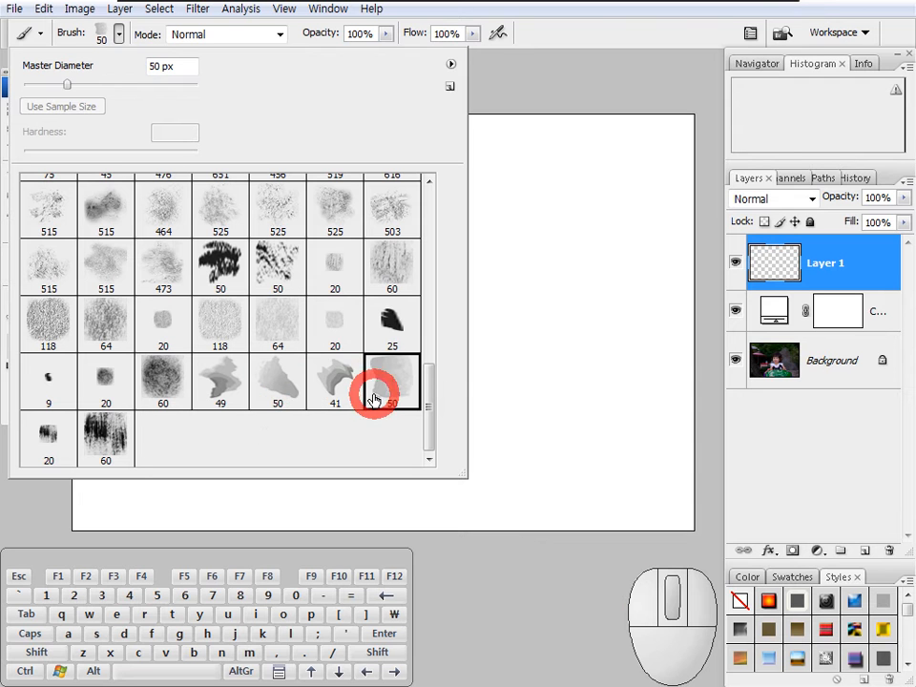
Replace the brushes once more from the topteacher file and return to the start of the brush list
left_click(448, 64)
left_click(502, 336)
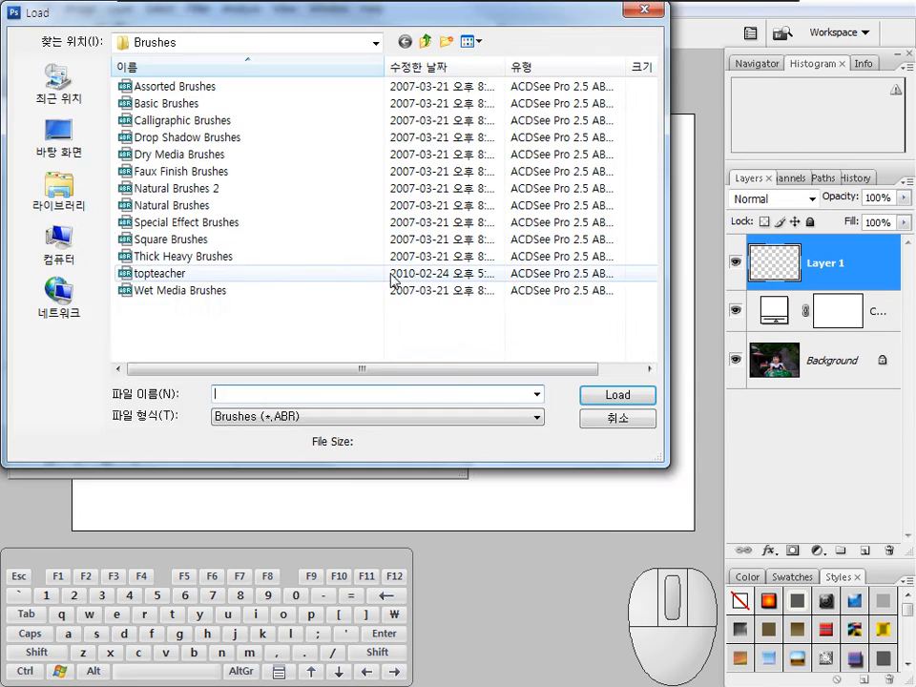
left_click(181, 275)
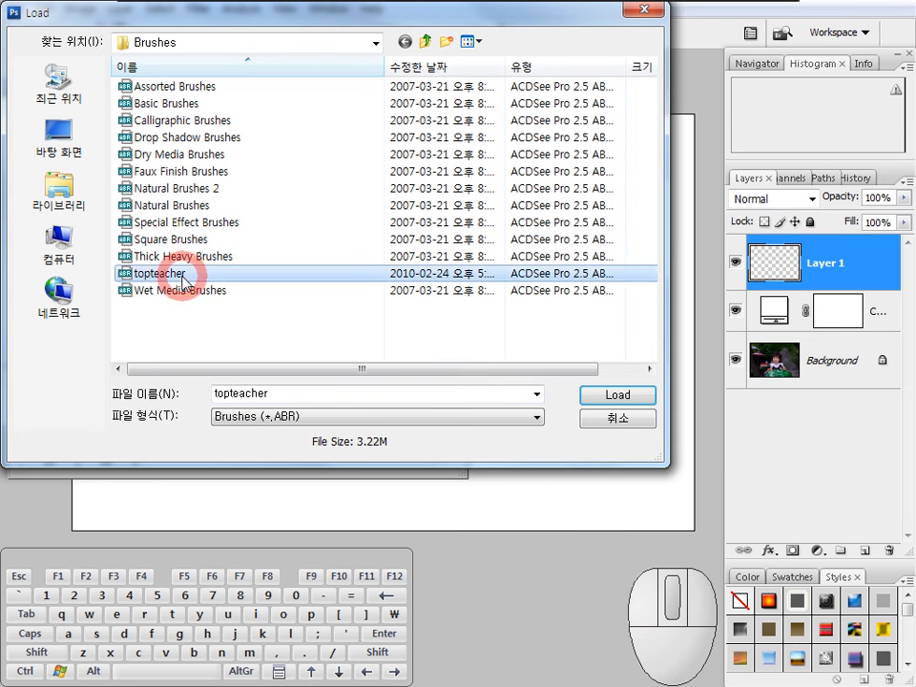
left_click(607, 397)
mouse_move(429, 411)
left_mouse_down()
mouse_move(433, 199)
mouse_move(431, 440)
mouse_move(429, 259)
mouse_move(432, 432)
mouse_move(437, 212)
mouse_move(410, 442)
mouse_move(442, 198)
left_mouse_up()
Open the Preset Manager from the brush picker and view the Swatches presets before returning to the Brushes type
left_click(451, 64)
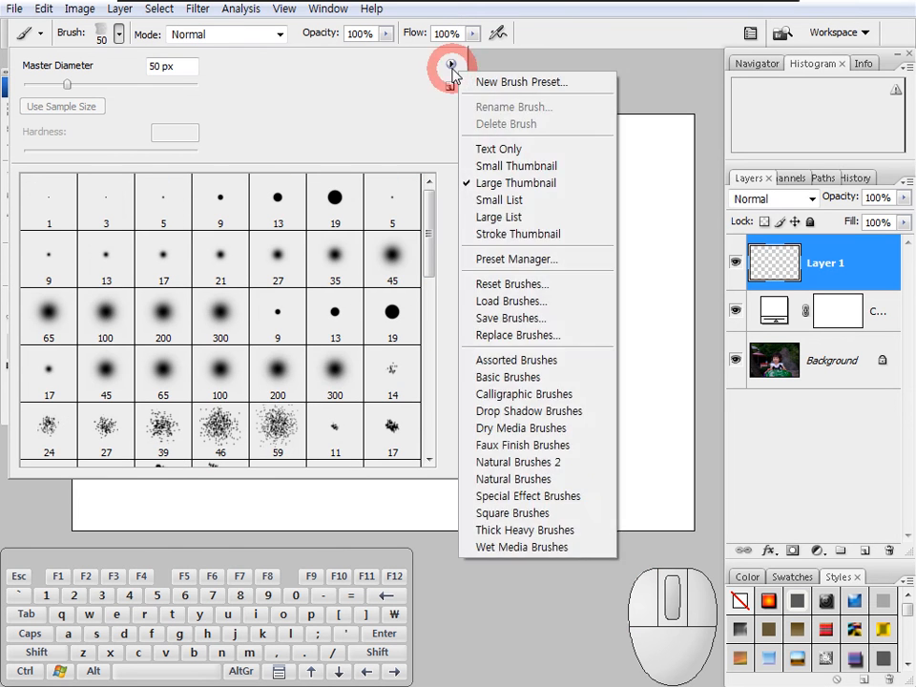
left_click(515, 260)
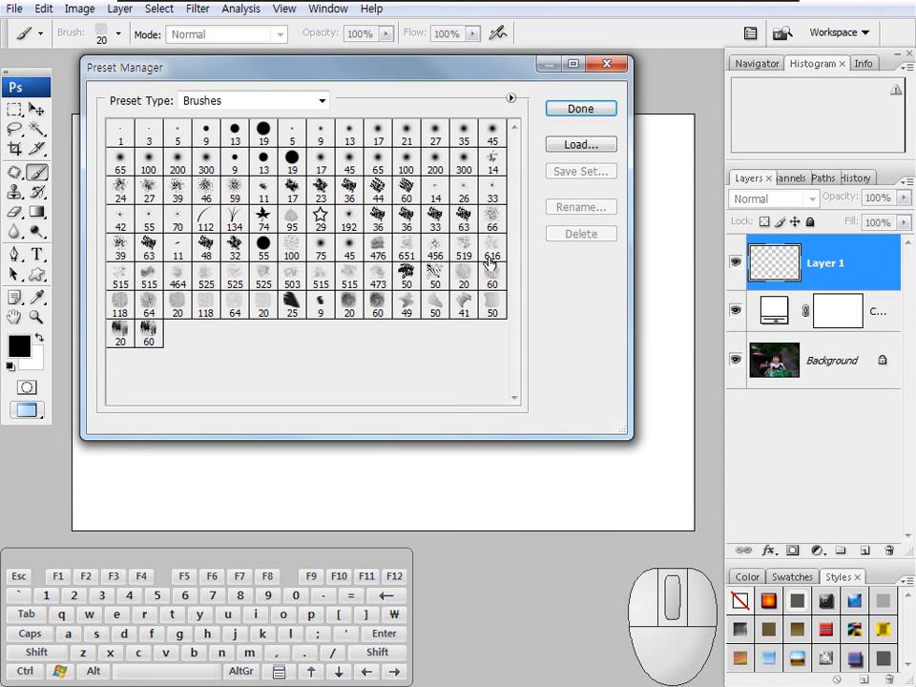
left_click(323, 101)
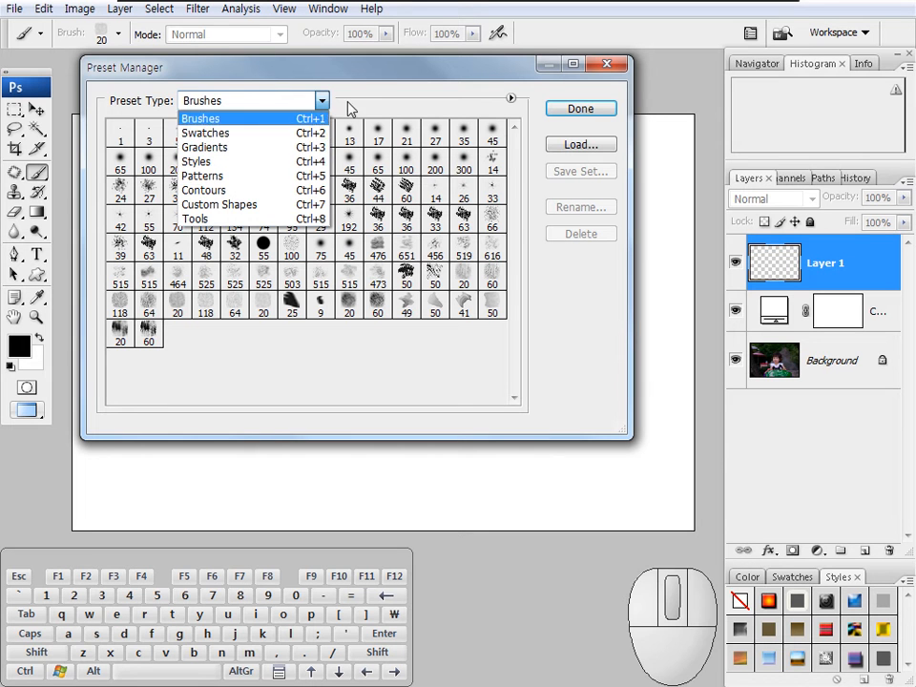
left_click(345, 103)
left_click(326, 105)
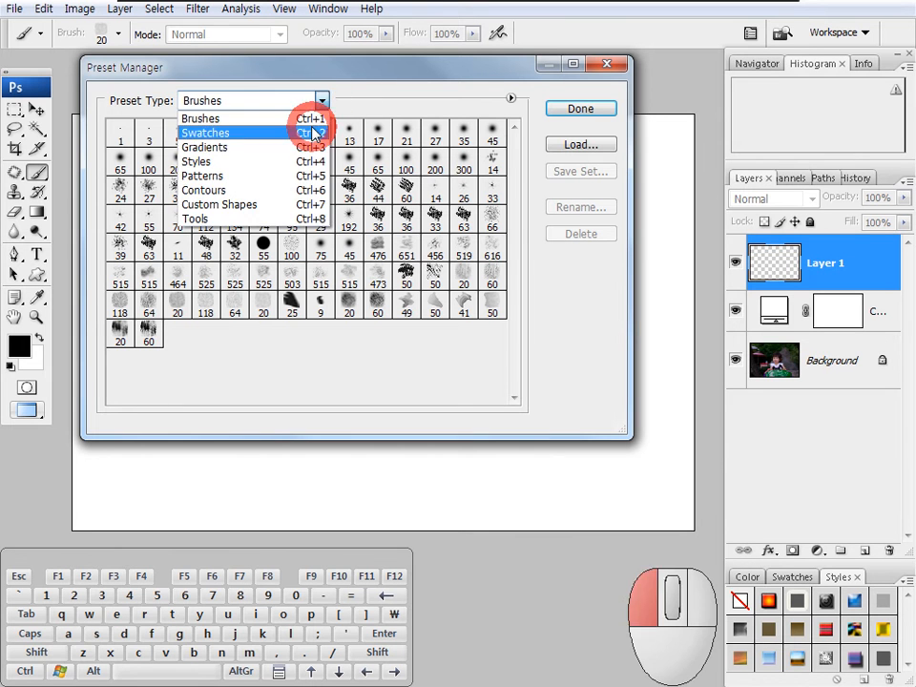
left_click(307, 133)
left_click(323, 101)
left_click(315, 119)
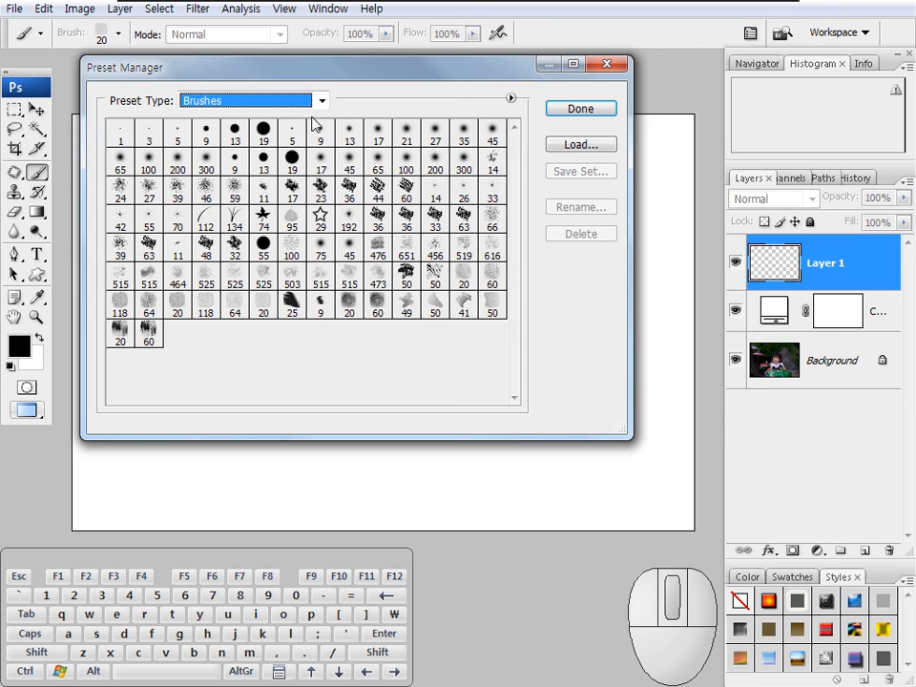
Reorder the presets by moving the soft 9 px brush directly before the hard 9 px brush, and check the order in the brush picker
left_click(266, 136)
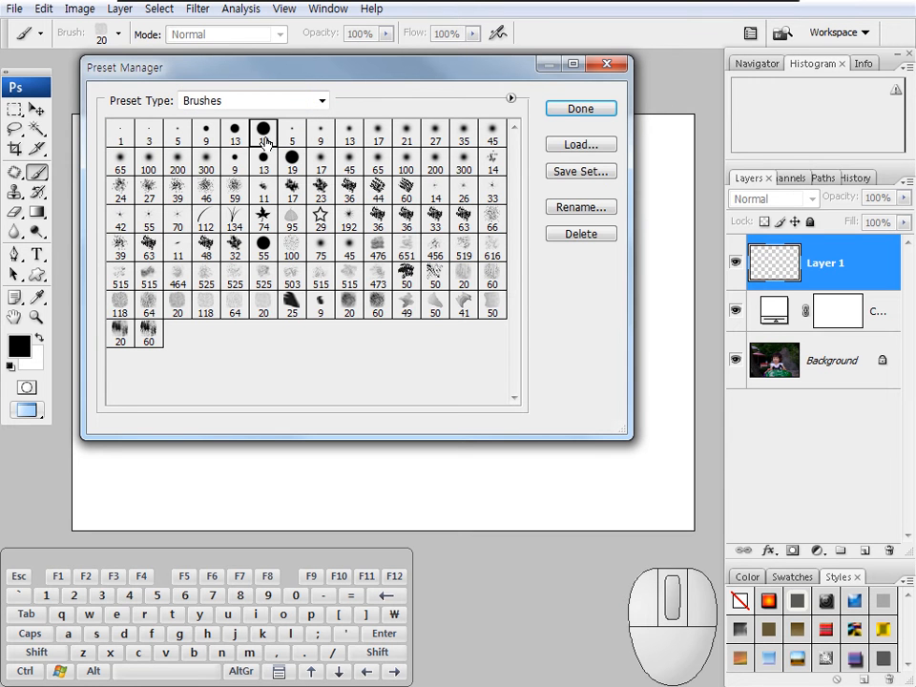
left_click_drag(320, 141, 208, 136)
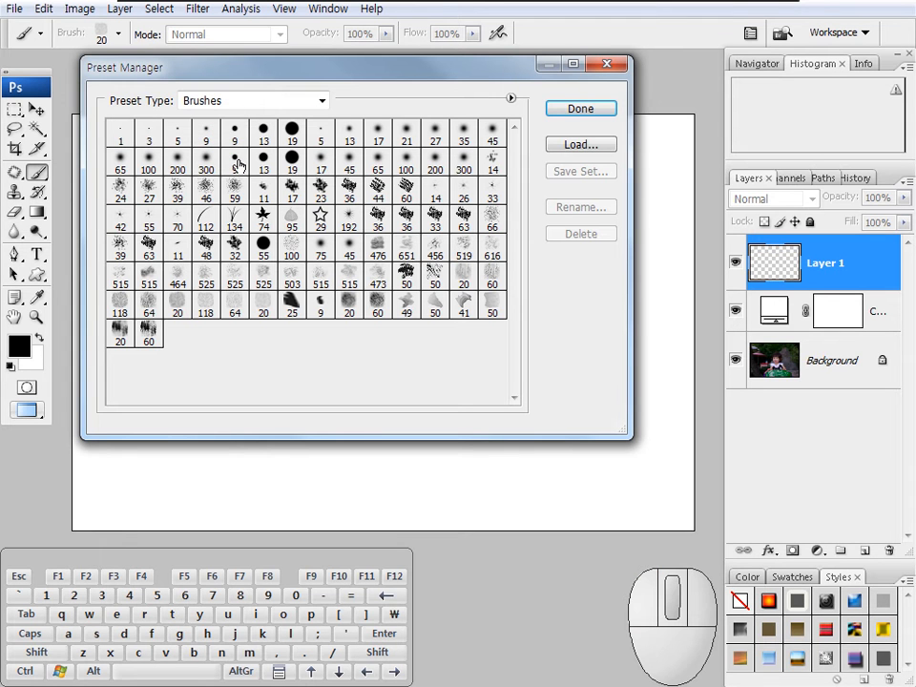
left_click(565, 111)
left_click(116, 35)
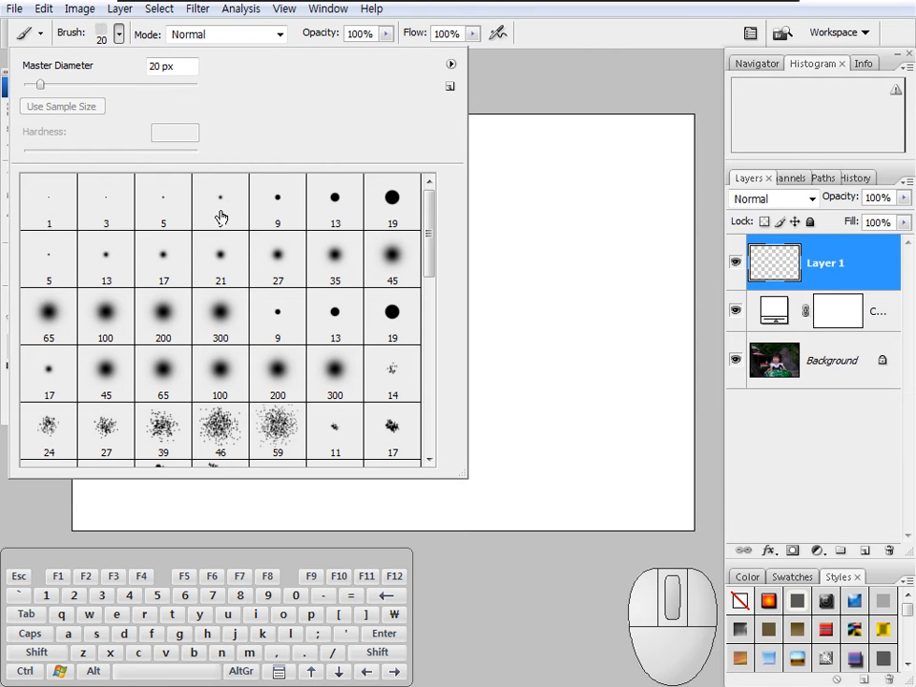
mouse_move(229, 224)
left_mouse_down()
mouse_move(229, 186)
mouse_move(252, 205)
left_mouse_up()
left_click_drag(280, 185, 293, 217)
mouse_move(212, 382)
left_mouse_down()
mouse_move(232, 378)
mouse_move(218, 366)
left_mouse_up()
mouse_move(218, 374)
left_mouse_down()
mouse_move(266, 273)
mouse_move(268, 306)
left_mouse_up()
mouse_move(305, 372)
left_mouse_down()
mouse_move(325, 253)
mouse_move(341, 300)
left_mouse_up()
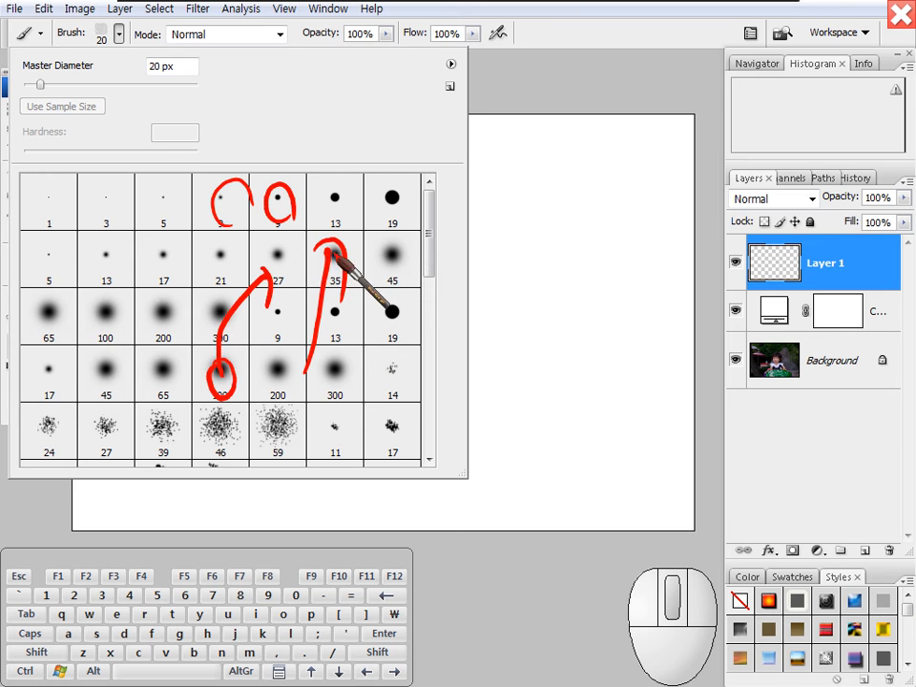
key("Escape")
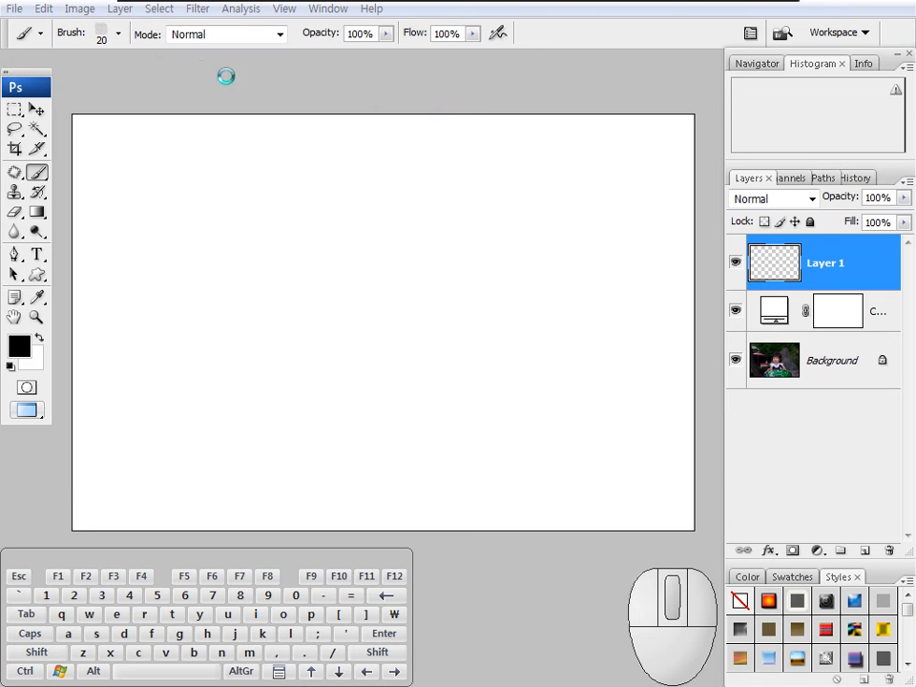
Delete the soft 13 px brush in the Preset Manager and close the manager
left_click(118, 33)
left_click(451, 64)
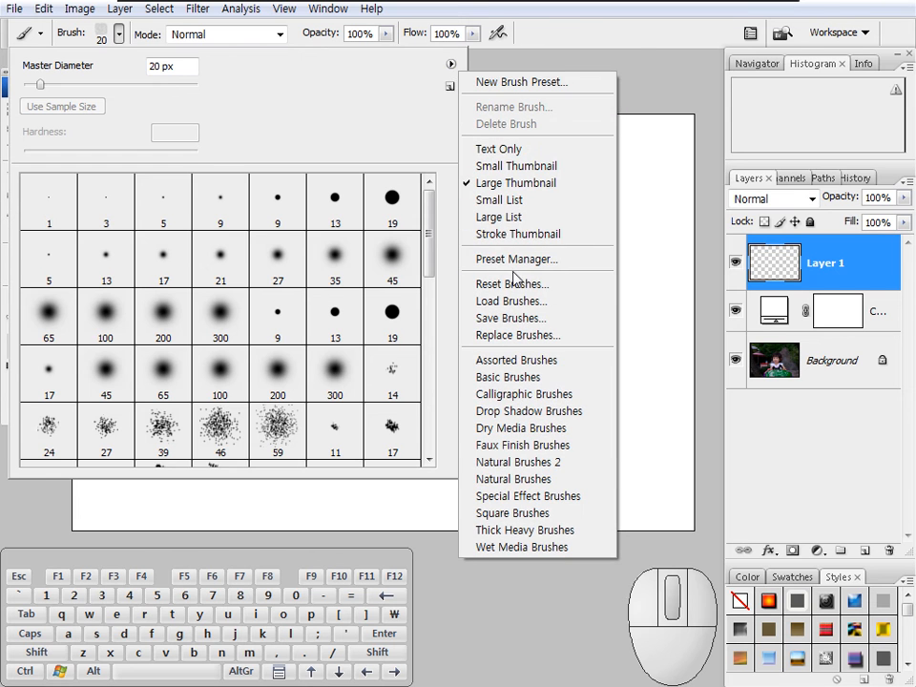
left_click(490, 259)
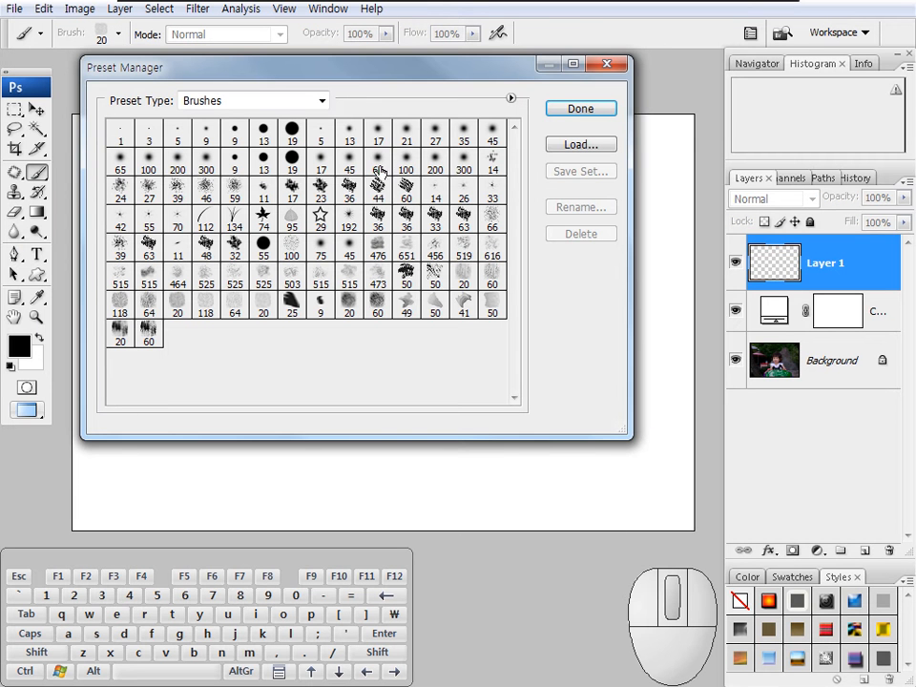
mouse_move(380, 161)
left_mouse_down()
mouse_move(278, 138)
mouse_move(379, 169)
left_mouse_up()
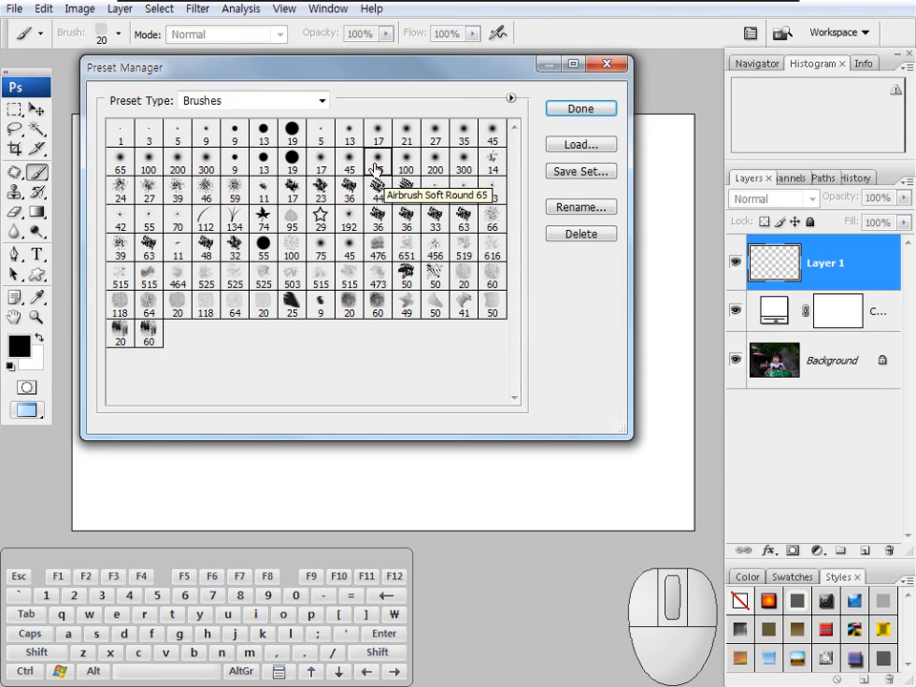
left_click_drag(394, 67, 392, 76)
left_click(346, 141)
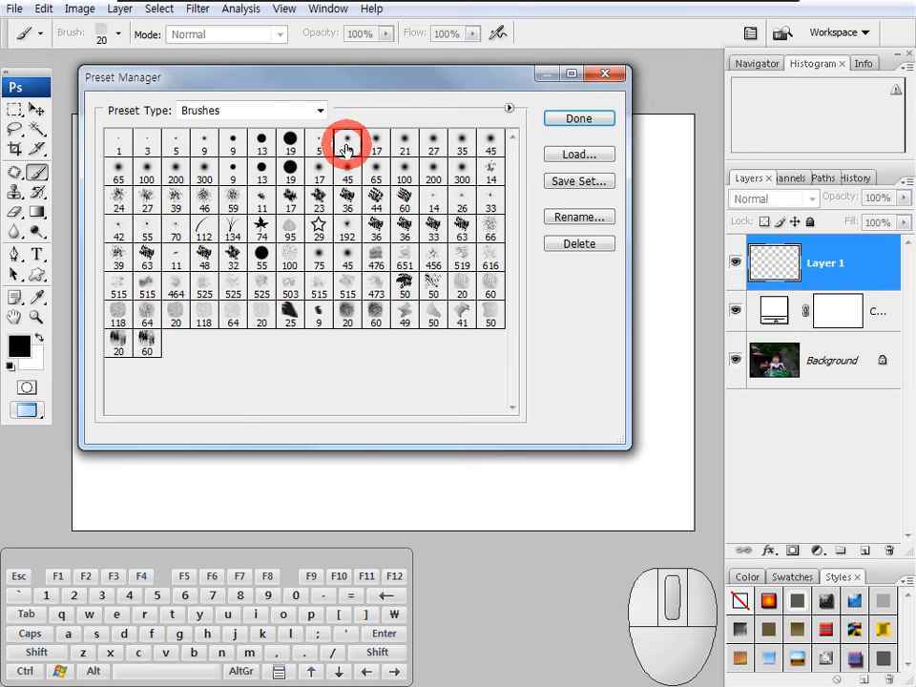
left_click(579, 246)
left_click(577, 118)
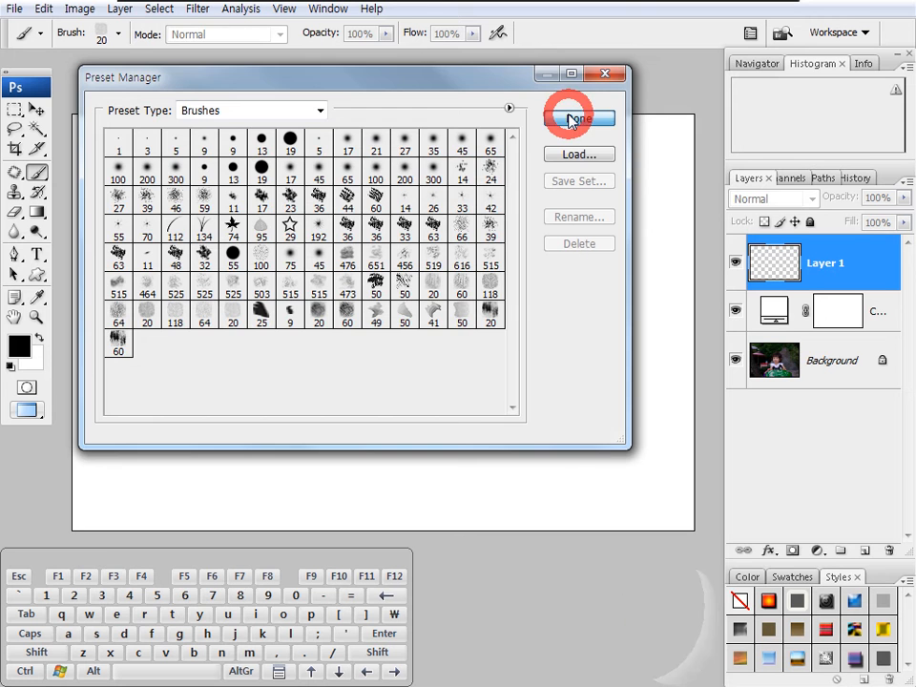
Start replacing the brushes, save the changes over the existing topteacher file, and cancel choosing a replacement library
left_click(117, 33)
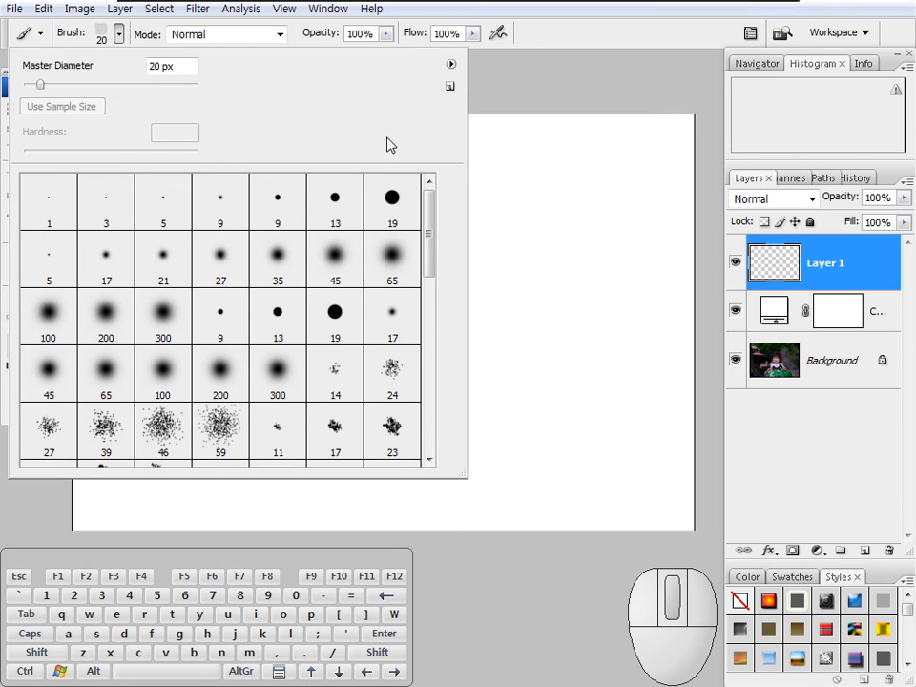
left_click(452, 64)
left_click(497, 336)
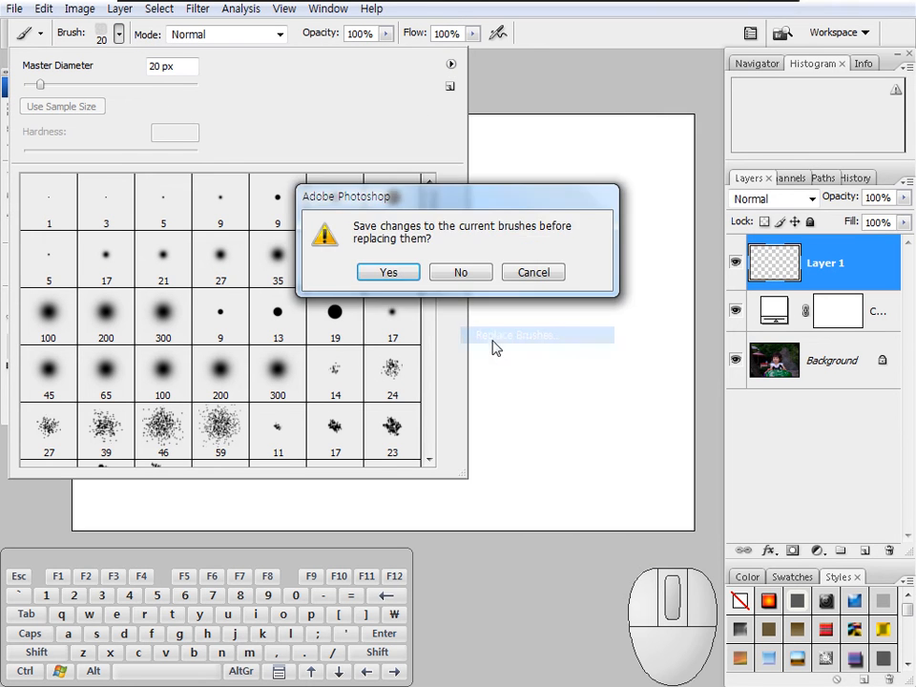
left_click(398, 273)
left_click(167, 273)
left_click(617, 426)
left_click(413, 270)
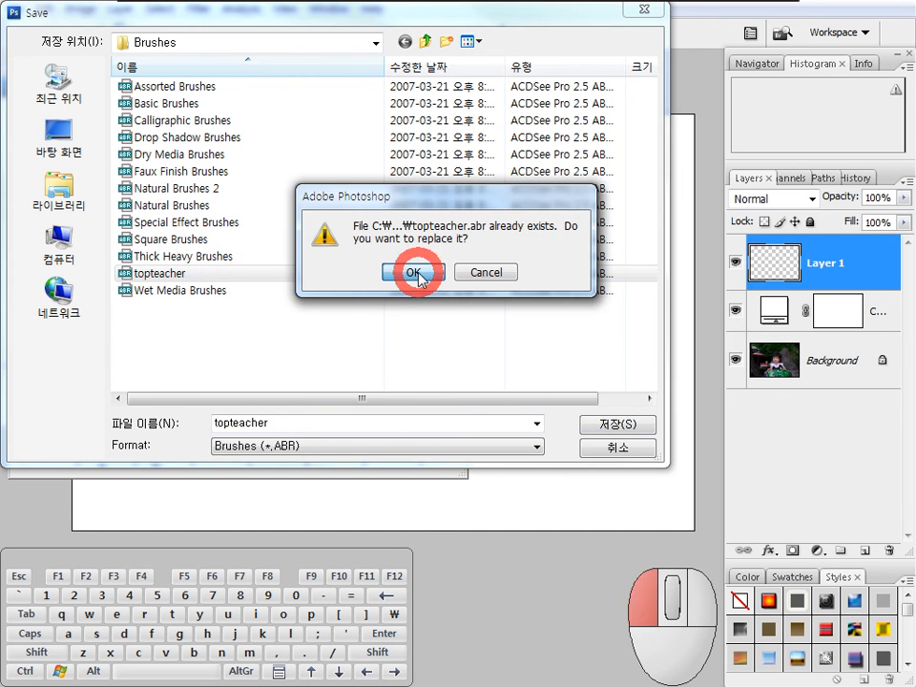
left_click(620, 420)
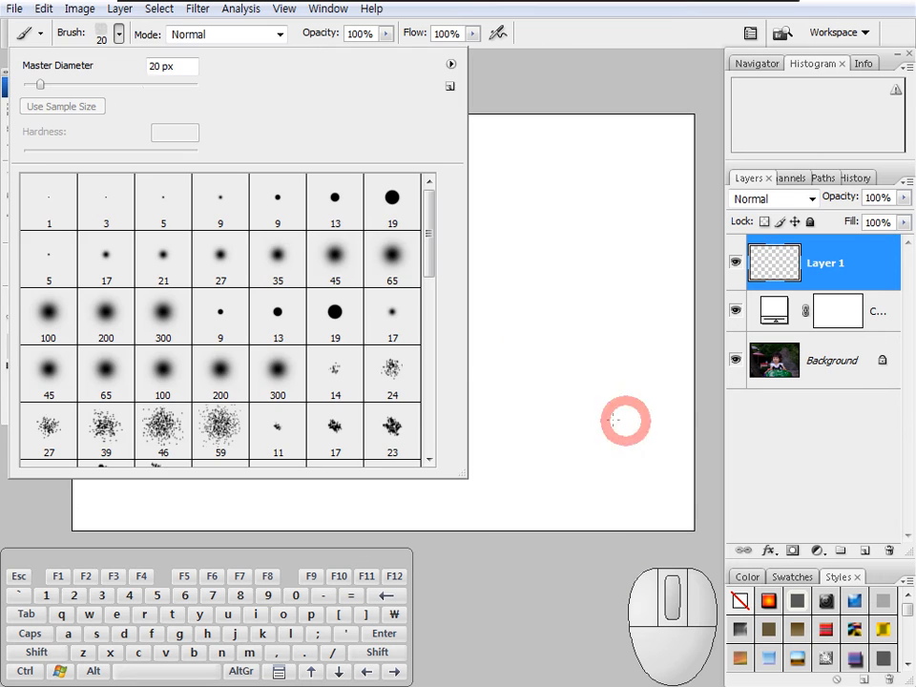
left_click(122, 35)
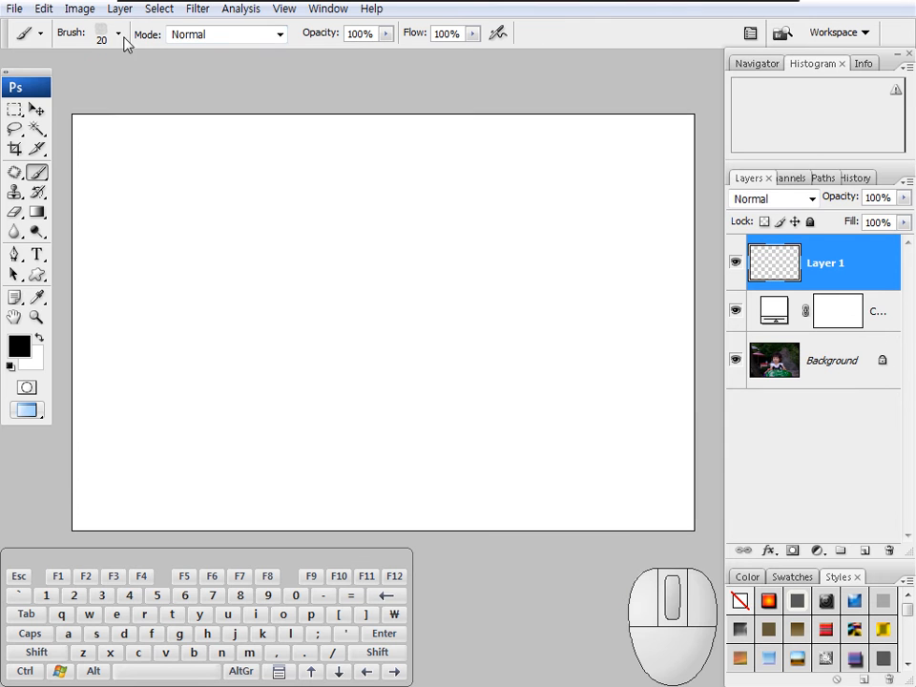
Look through the Brush tool's blending modes and keep Normal
left_click(280, 34)
mouse_move(279, 67)
left_mouse_down()
mouse_move(280, 139)
mouse_move(280, 76)
left_mouse_up()
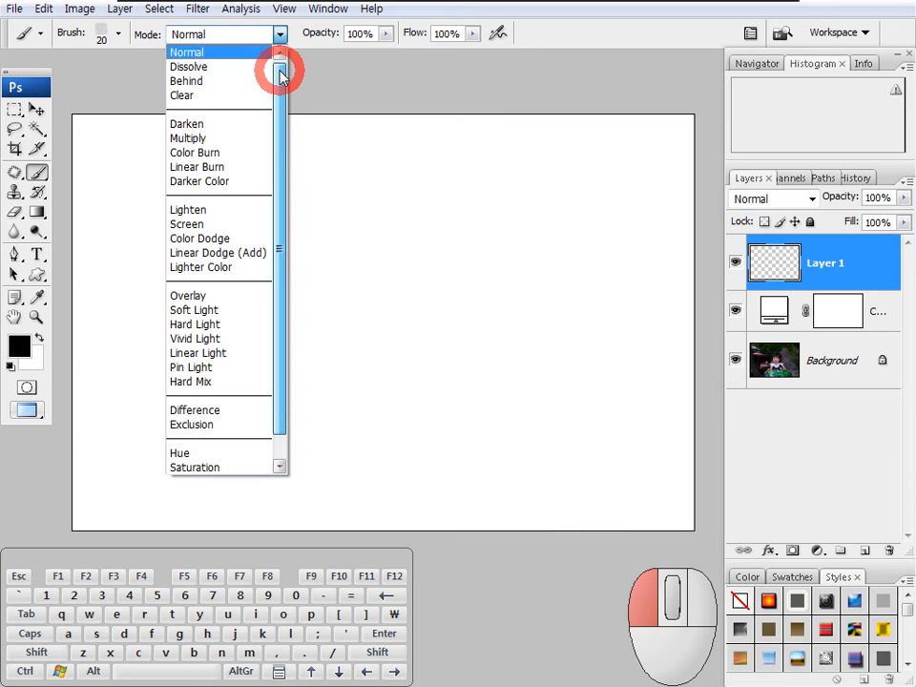
left_click(285, 39)
Choose the hard 19 px brush and paint a vertical black stroke in the canvas's left part at 100% opacity
left_click(119, 35)
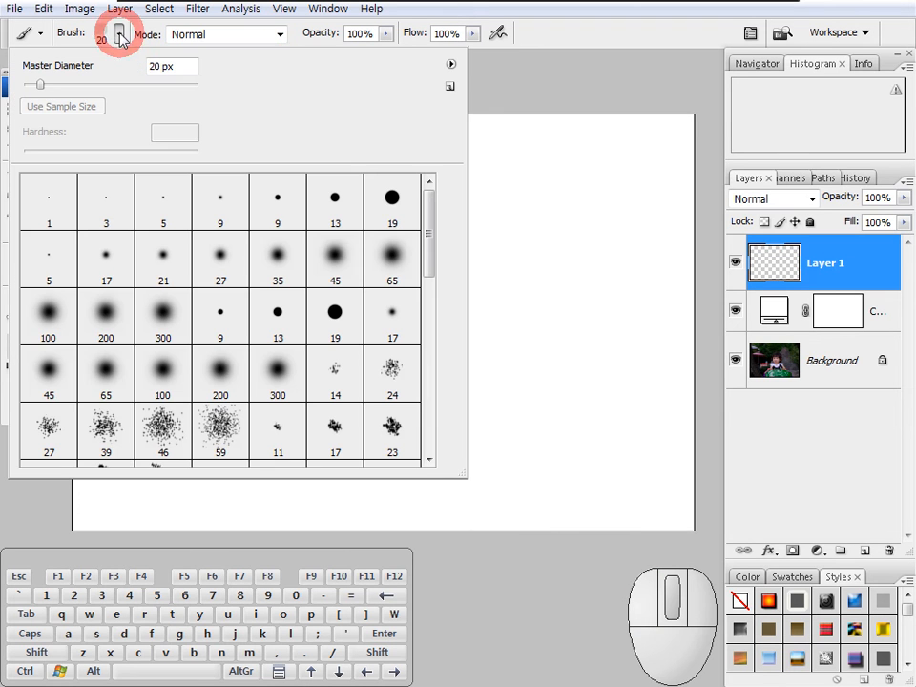
left_click(396, 217)
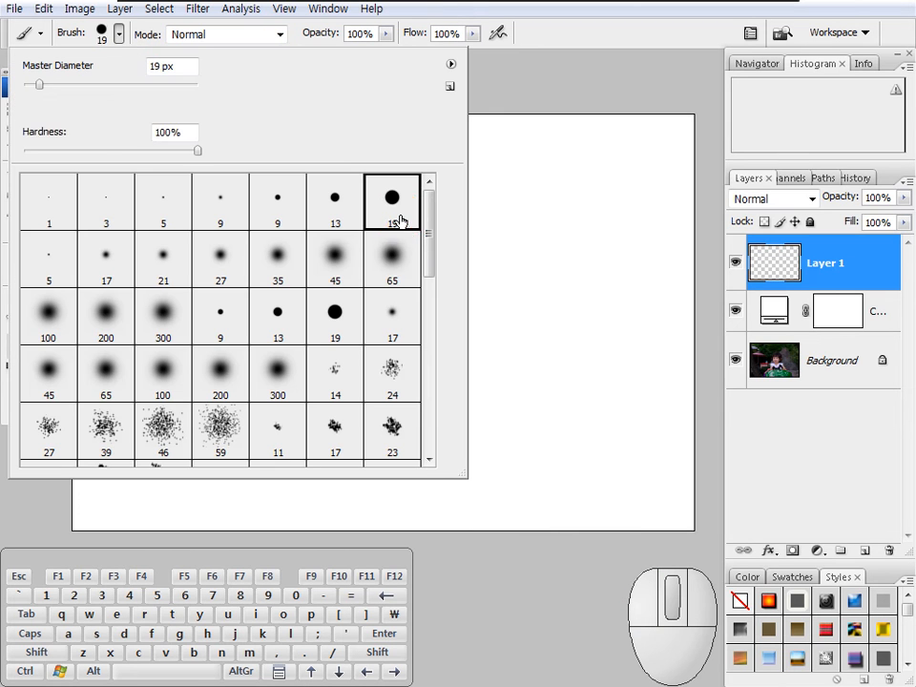
left_click(482, 53)
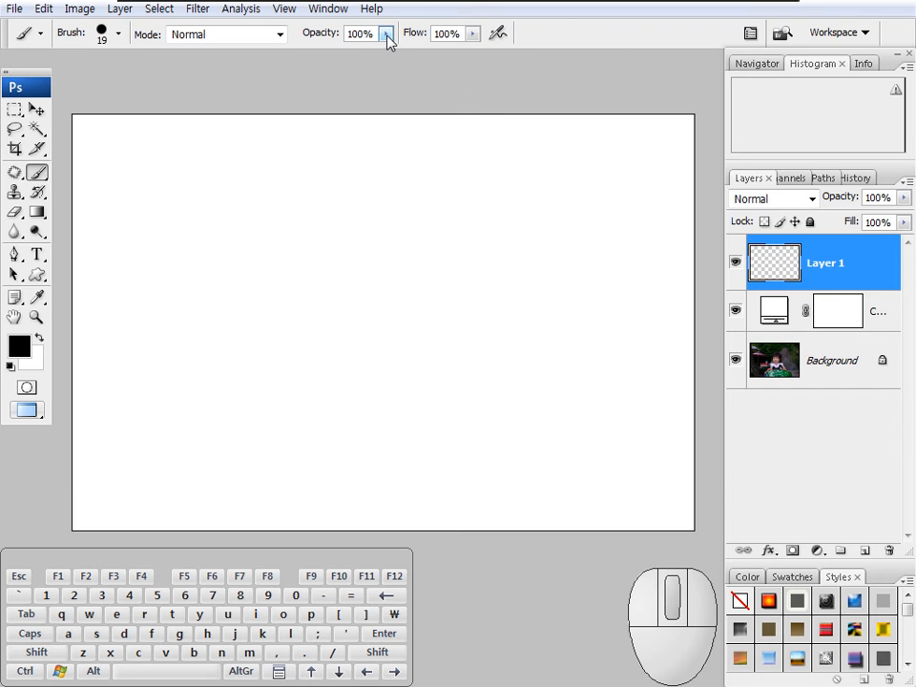
mouse_move(324, 43)
left_mouse_down()
mouse_move(262, 37)
mouse_move(204, 53)
mouse_move(329, 40)
left_mouse_up()
left_click_drag(203, 177, 191, 349)
Paint two faint vertical strokes beside the black one, the first at 1% opacity and the second at 10%
left_click(386, 34)
left_click_drag(385, 43, 297, 57)
left_click_drag(262, 170, 258, 367)
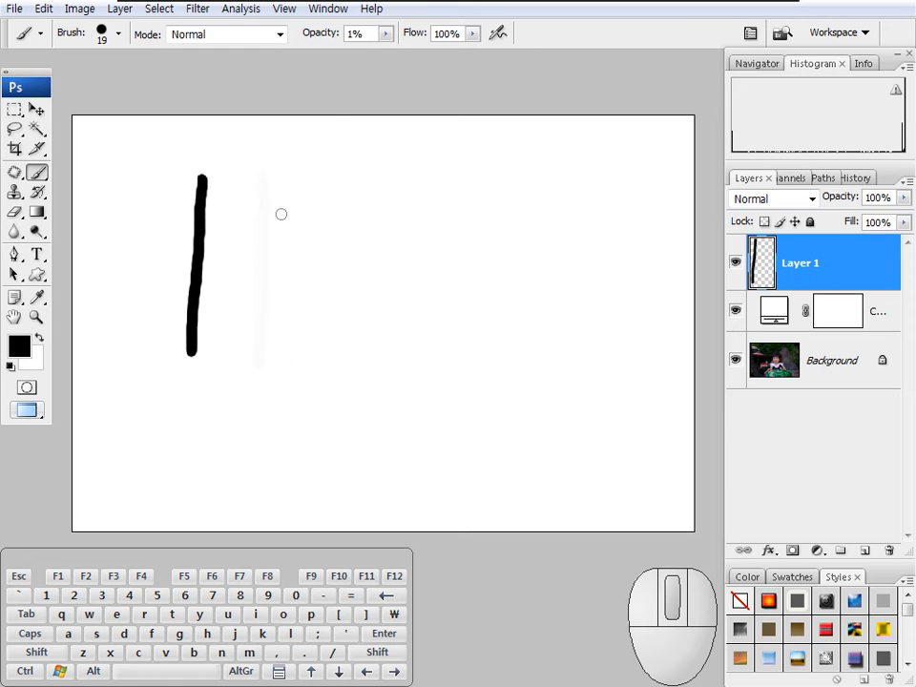
left_click(386, 34)
left_click_drag(386, 54, 393, 56)
left_click_drag(243, 176, 241, 348)
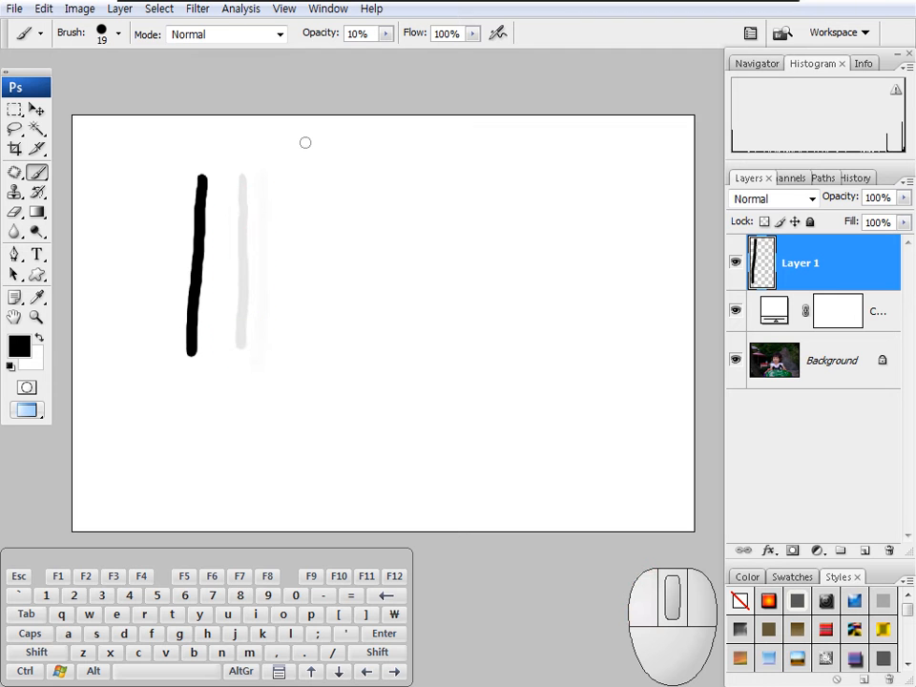
Paint three more vertical strokes toward the canvas's right, using 49%, 77% and 100% brush opacity in turn
left_click_drag(316, 38, 351, 41)
left_click_drag(302, 182, 301, 353)
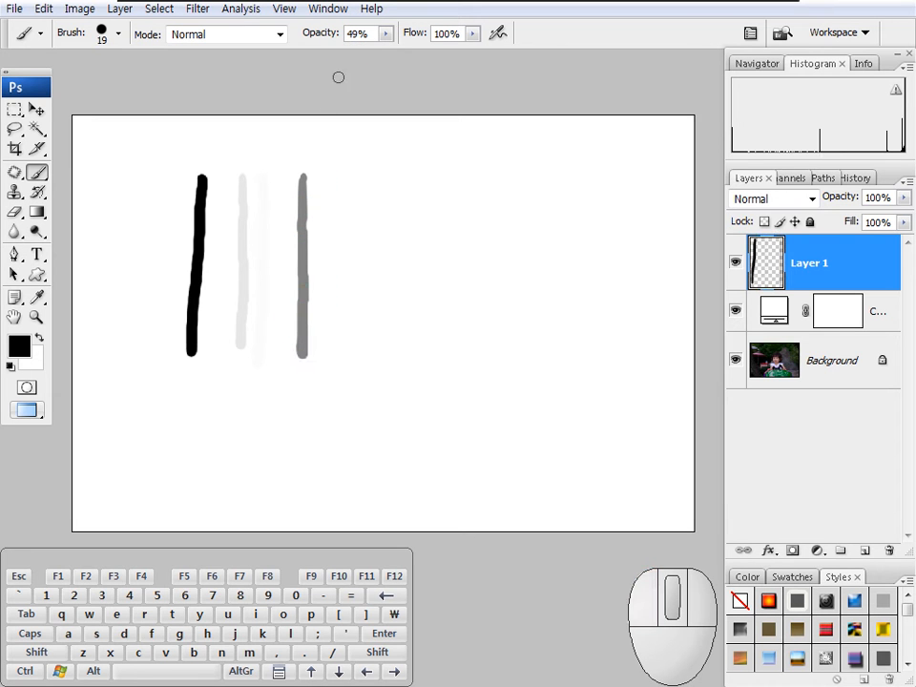
left_click_drag(323, 39, 347, 42)
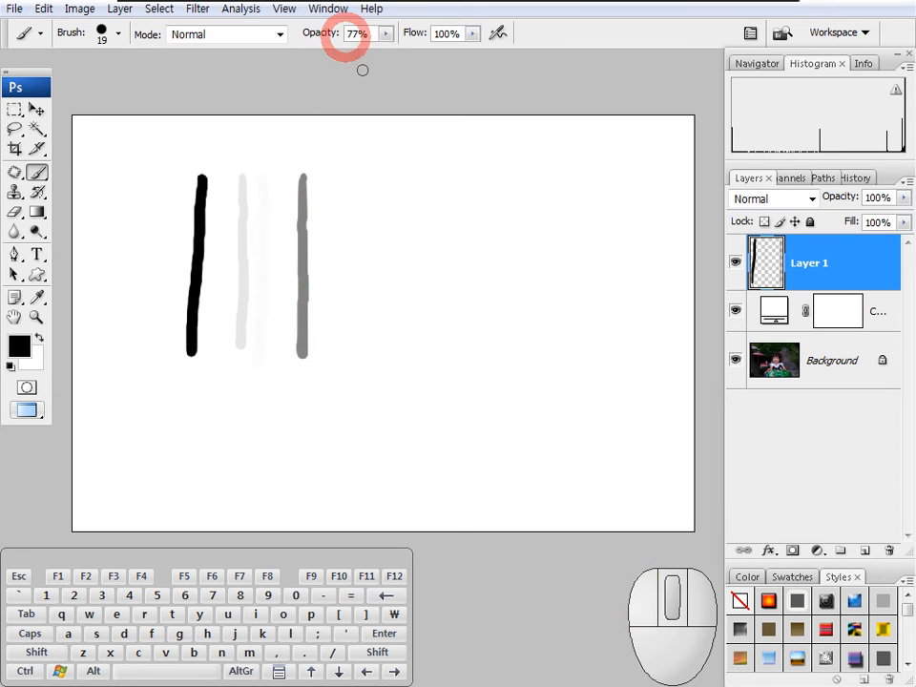
left_click_drag(362, 173, 362, 341)
left_click_drag(317, 37, 390, 64)
left_click_drag(423, 181, 421, 374)
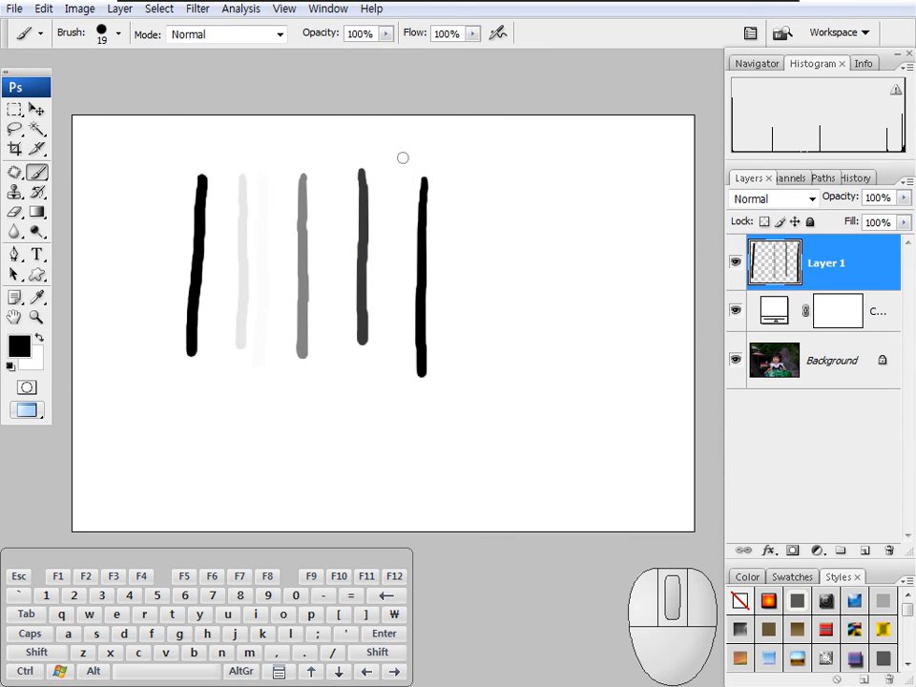
Turn on the airbrush option, set the brush opacity to 51% and enlarge the brush to 60 px
left_click(498, 35)
left_click(497, 36)
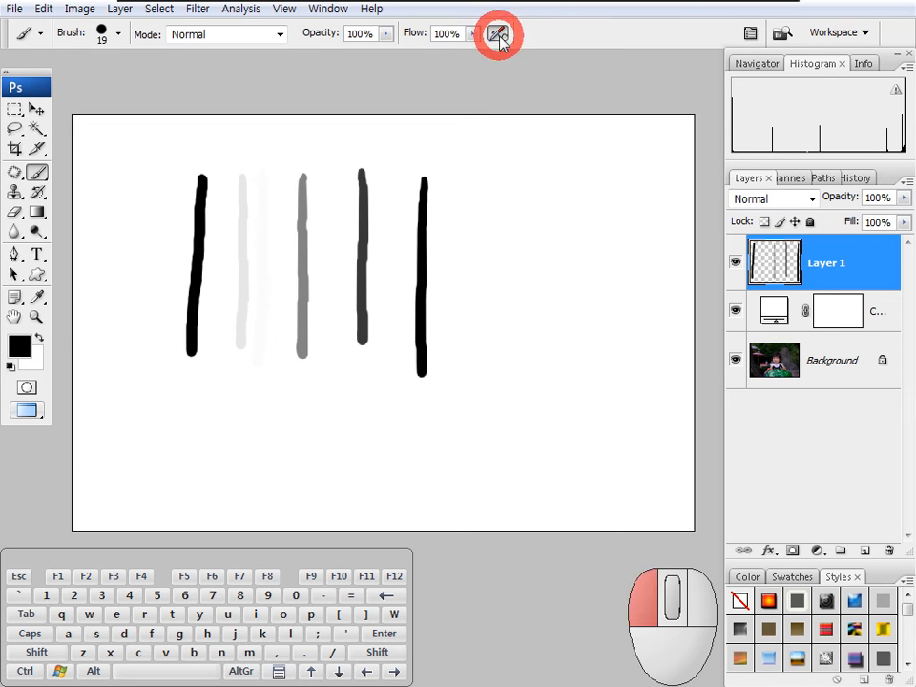
left_click(387, 38)
left_click_drag(383, 55, 344, 57)
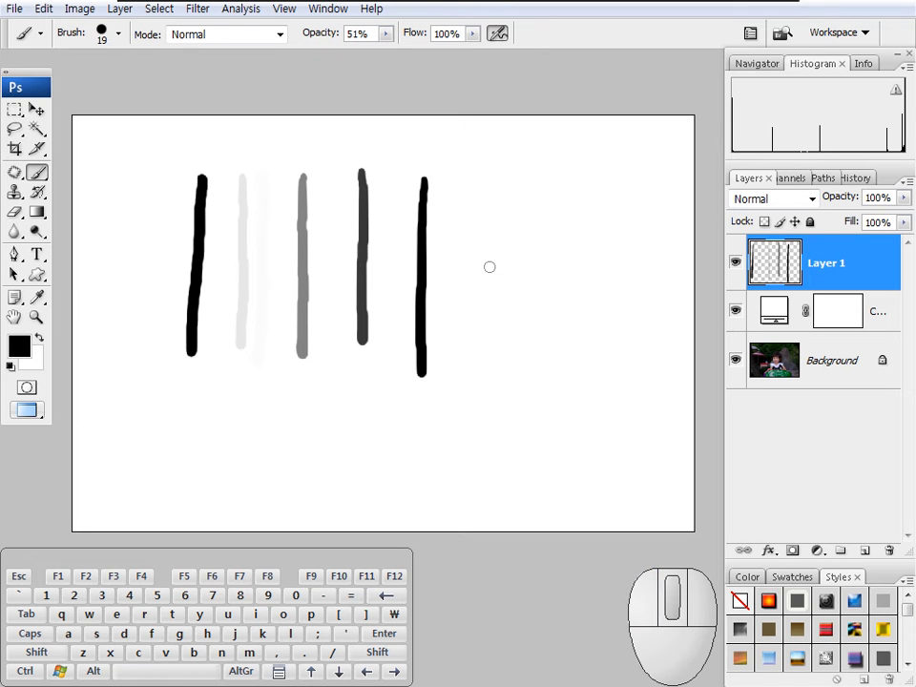
key("bracketright")
key("bracketright")
key("bracketright")
right_click(503, 317)
left_click(550, 342)
mouse_move(538, 244)
left_mouse_down()
mouse_move(480, 257)
mouse_move(431, 299)
left_mouse_up()
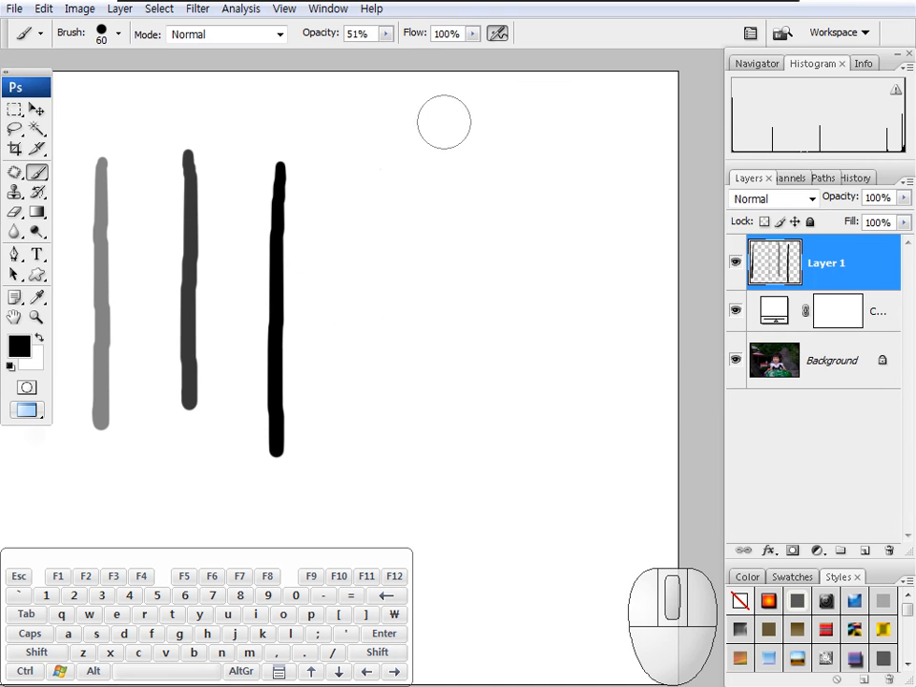
Stamp four separate dots beside the last vertical stroke, three with the airbrush on and one with it off
left_click(431, 164)
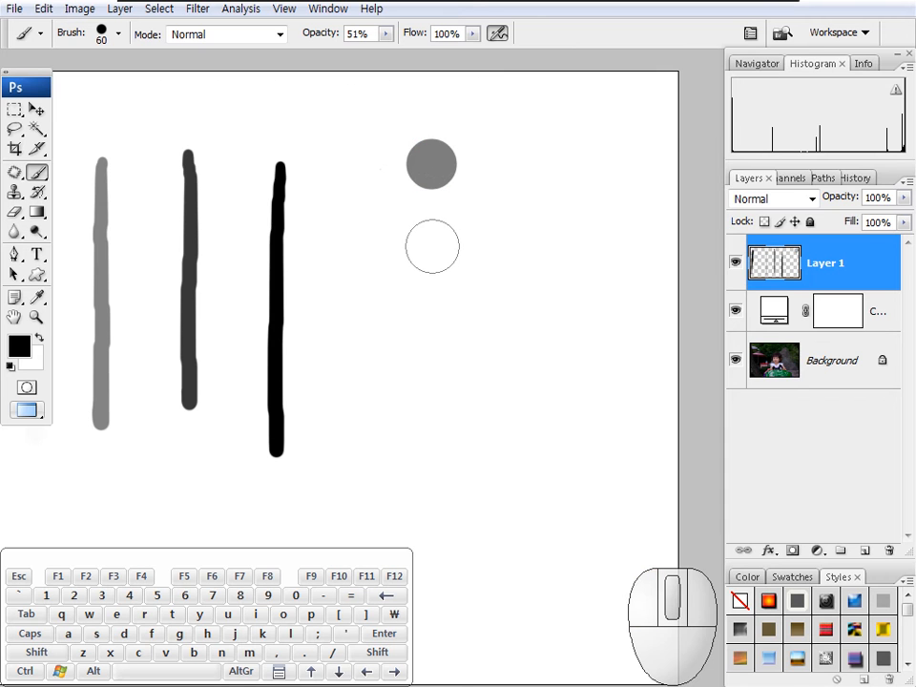
left_click(433, 246)
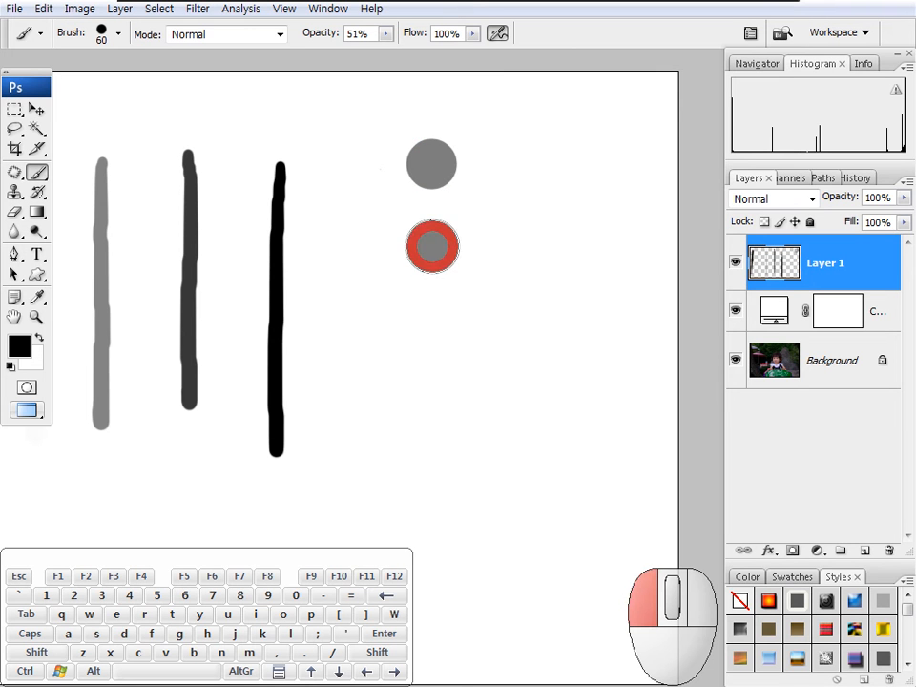
left_click(497, 34)
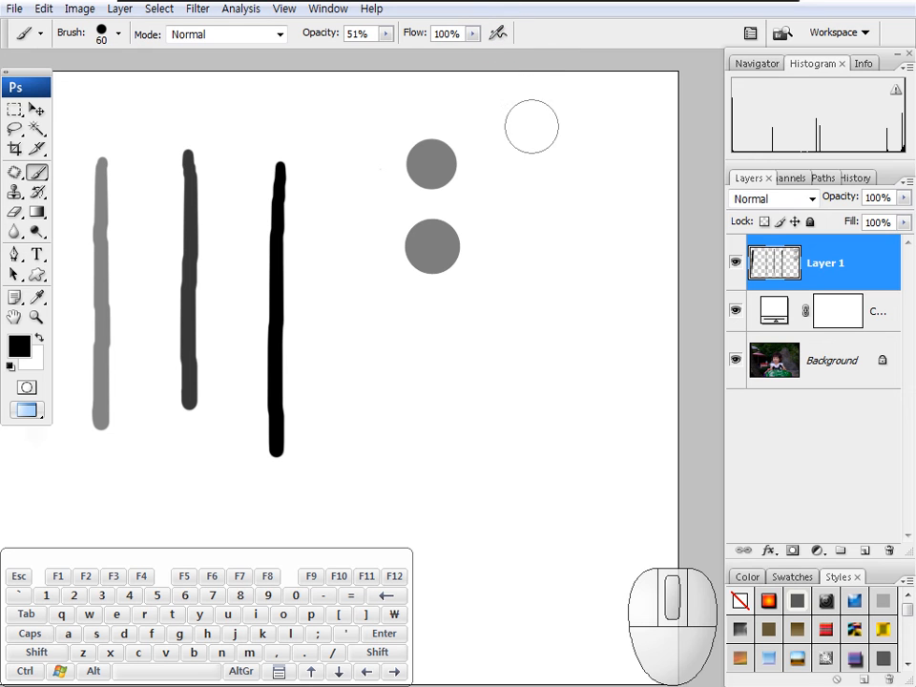
left_click(523, 157)
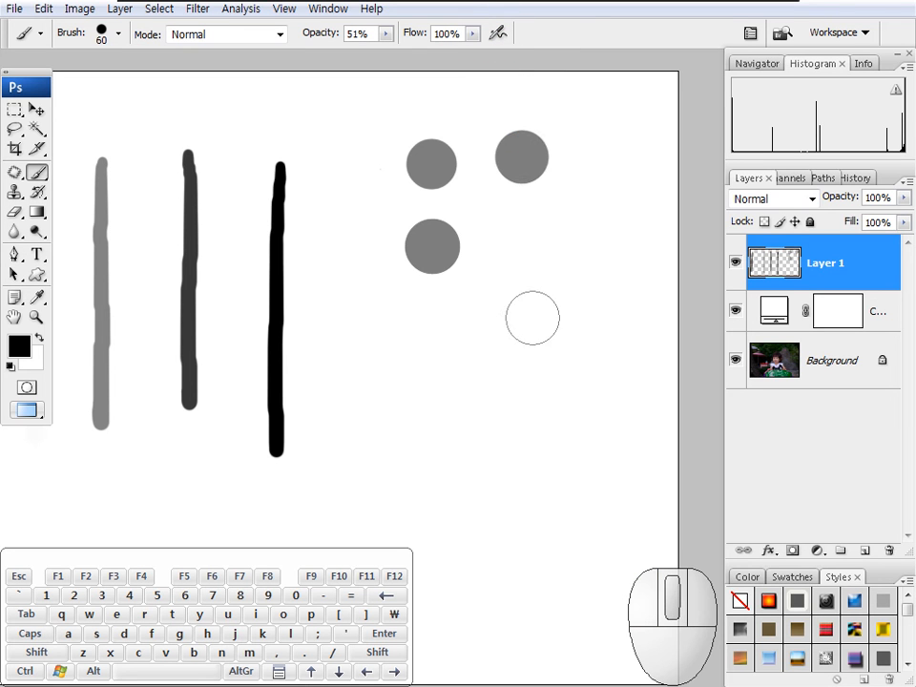
left_click(336, 222)
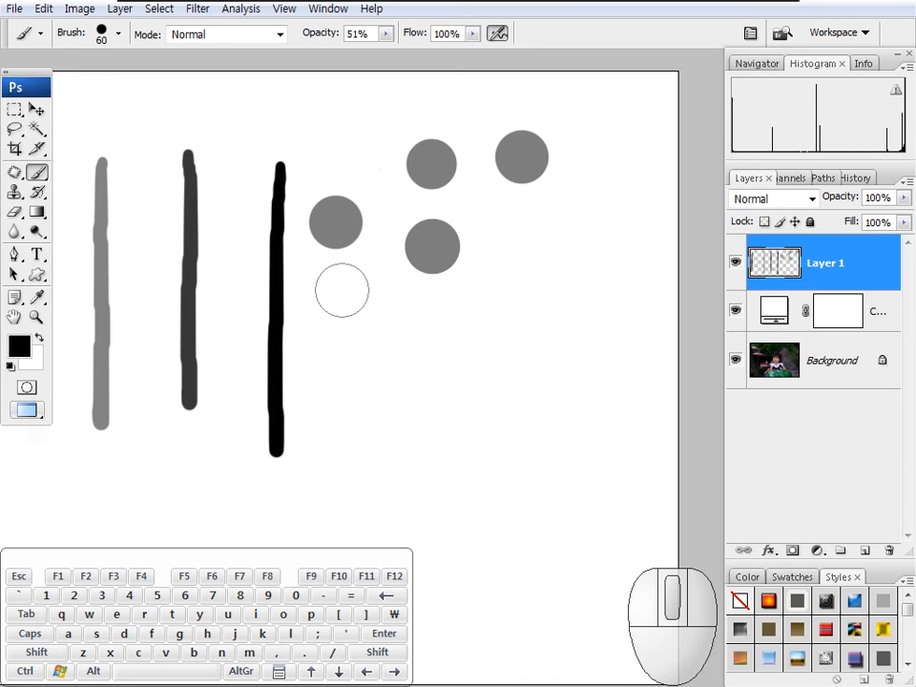
With the airbrush on, paint a curved stroke and overlapping diagonal strokes below the dots, and stamp one more dot
mouse_move(342, 290)
left_mouse_down()
mouse_move(355, 320)
mouse_move(410, 364)
mouse_move(480, 378)
left_mouse_up()
left_click(552, 263)
left_click_drag(551, 263, 457, 357)
left_click_drag(531, 279, 445, 346)
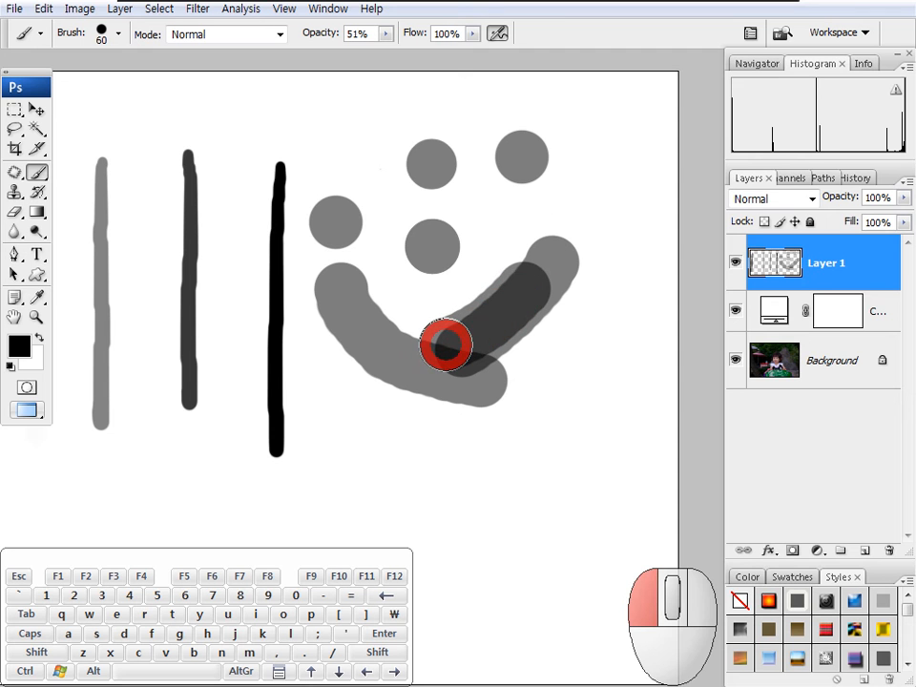
left_click(512, 227)
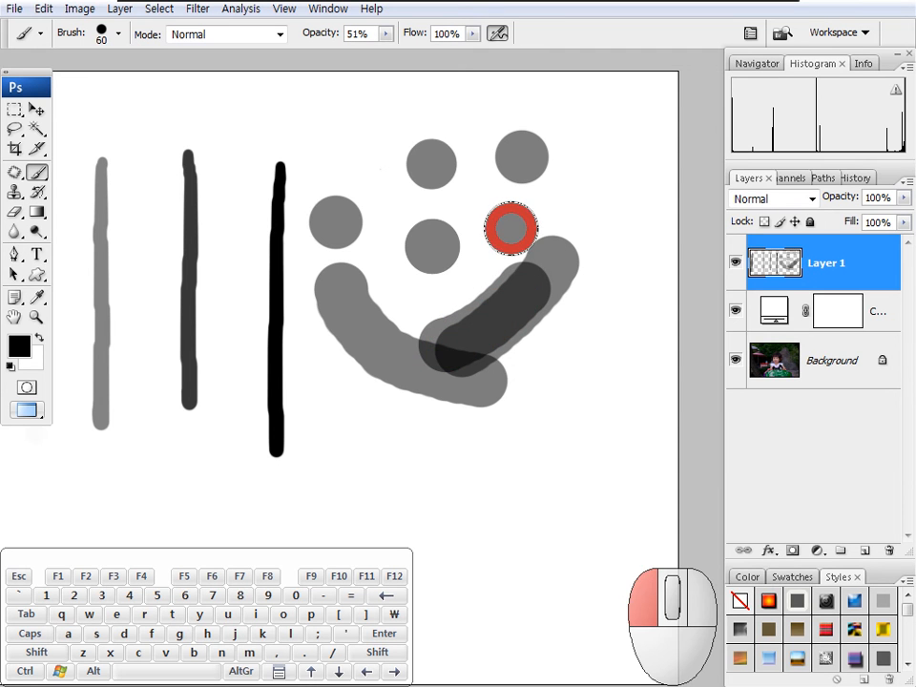
Turn off the airbrush and paint two long strokes, one diagonally across the dots and one down their right side
left_click(498, 35)
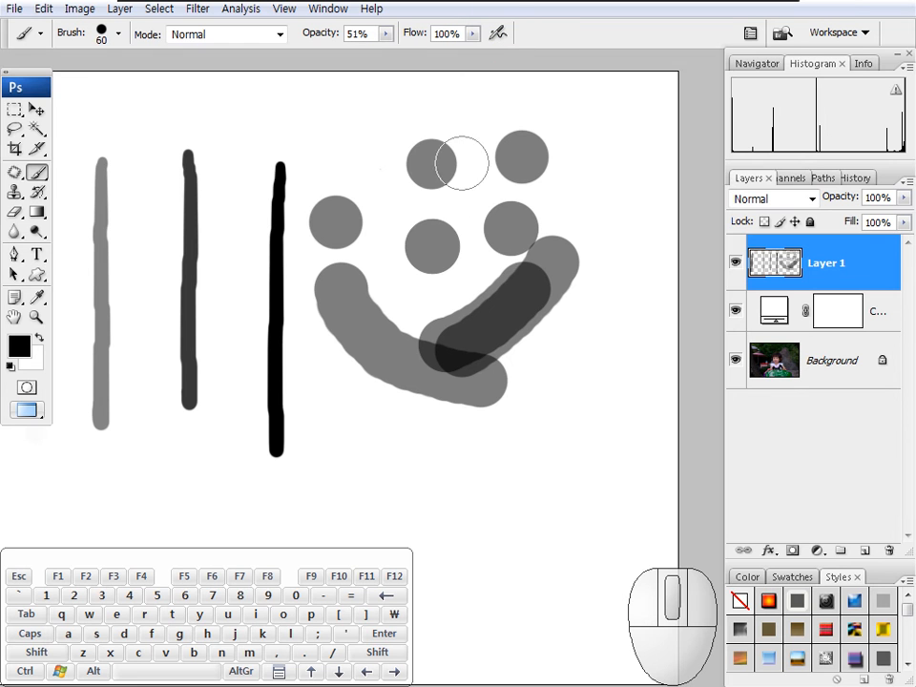
mouse_move(326, 136)
left_mouse_down()
mouse_move(396, 195)
mouse_move(477, 233)
mouse_move(592, 268)
left_mouse_up()
left_click_drag(641, 218, 541, 405)
Toggle the airbrush option several times and leave it turned on
left_click(498, 35)
left_click(498, 36)
left_click(498, 36)
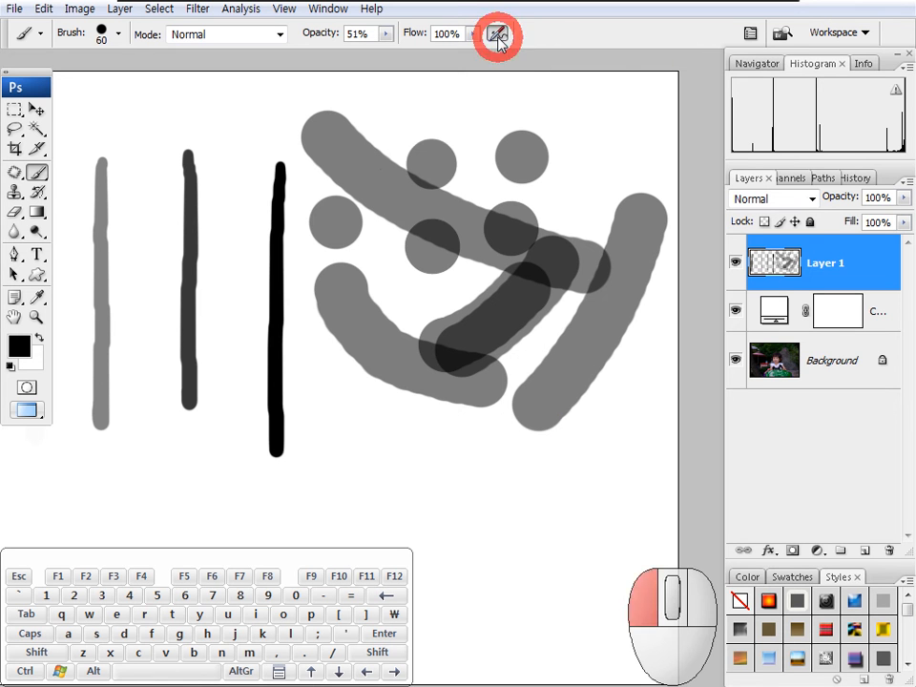
left_click(499, 38)
left_click(499, 38)
left_click(498, 38)
left_click(498, 38)
left_click(498, 39)
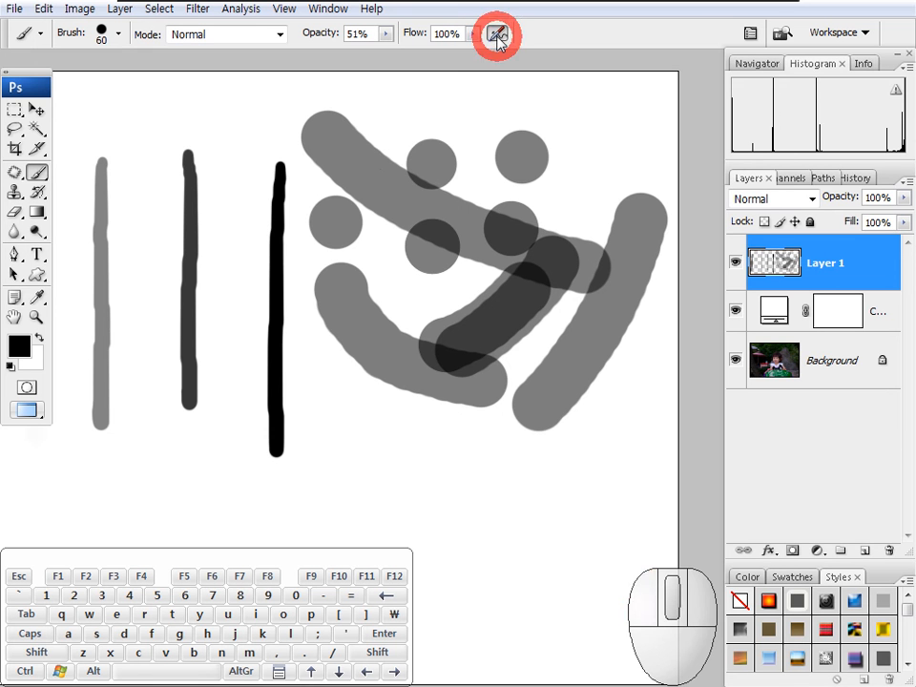
With the airbrush on, paint strokes of varying width and a few dots in the empty area below the existing strokes
key("space")
mouse_move(404, 417)
left_mouse_down()
mouse_move(556, 363)
mouse_move(403, 317)
mouse_move(420, 317)
left_mouse_up()
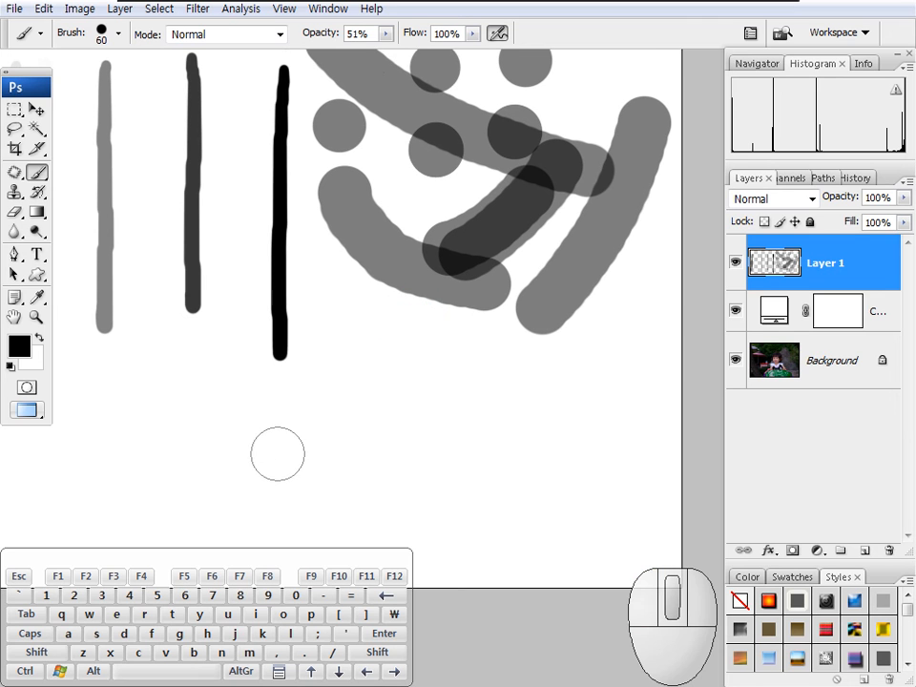
left_click_drag(269, 445, 397, 397)
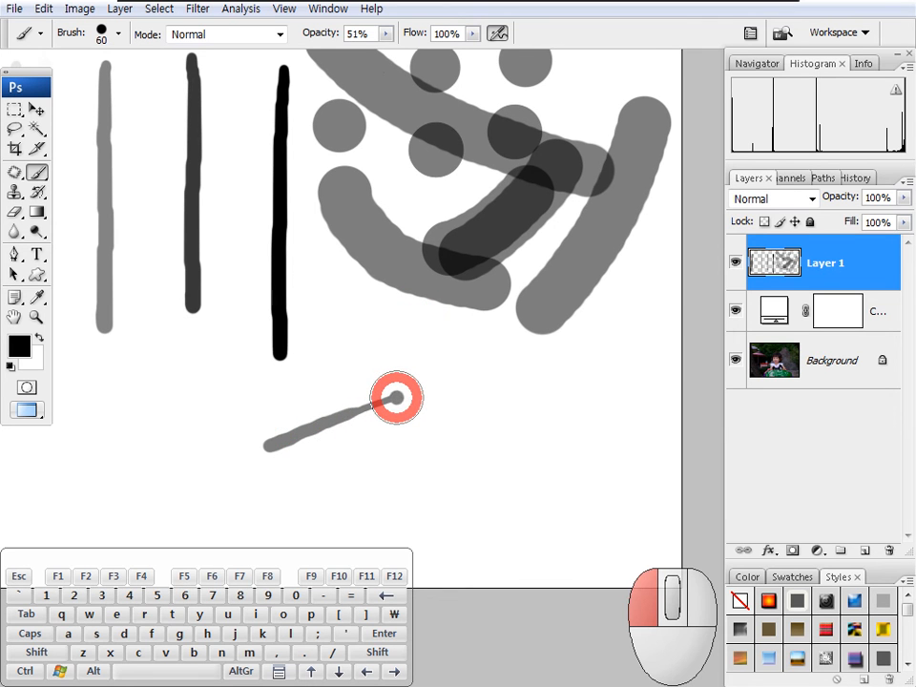
left_click_drag(396, 397, 397, 397)
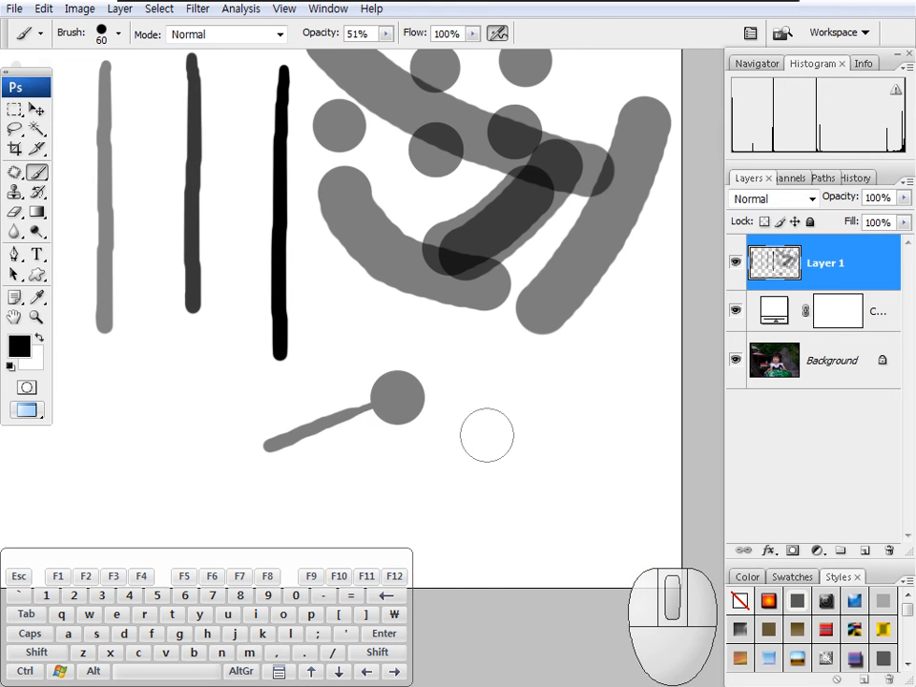
left_click_drag(490, 431, 490, 434)
mouse_move(566, 387)
left_mouse_down()
mouse_move(460, 354)
mouse_move(342, 338)
mouse_move(231, 387)
mouse_move(110, 461)
left_mouse_up()
left_click_drag(169, 470, 168, 472)
Paint one stroke of varying width at the lower right with the airbrush off and another across the left verticals with it on
left_click(498, 34)
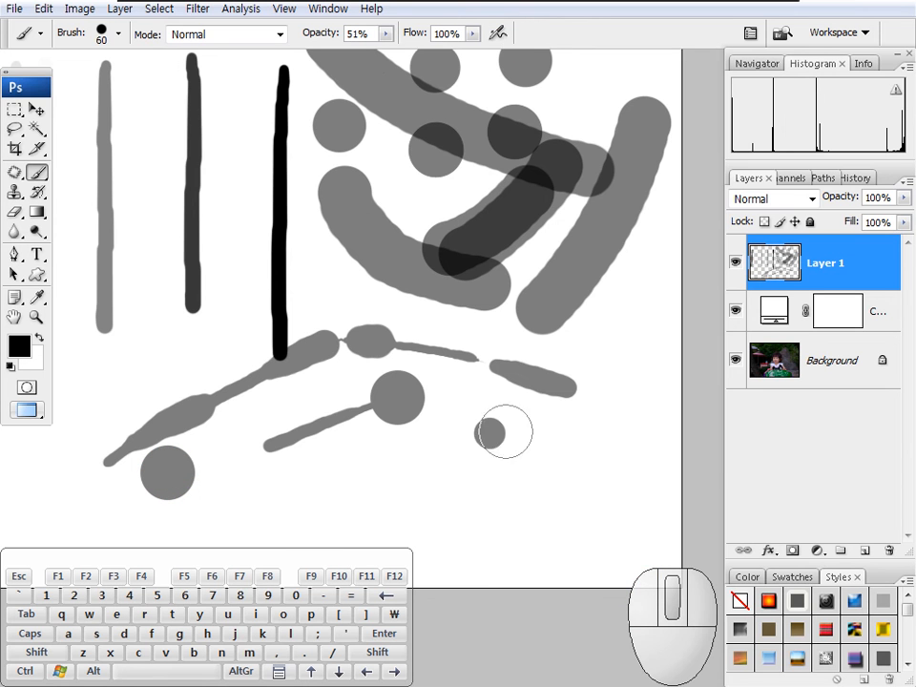
mouse_move(368, 488)
left_mouse_down()
mouse_move(448, 489)
mouse_move(550, 448)
mouse_move(600, 413)
left_mouse_up()
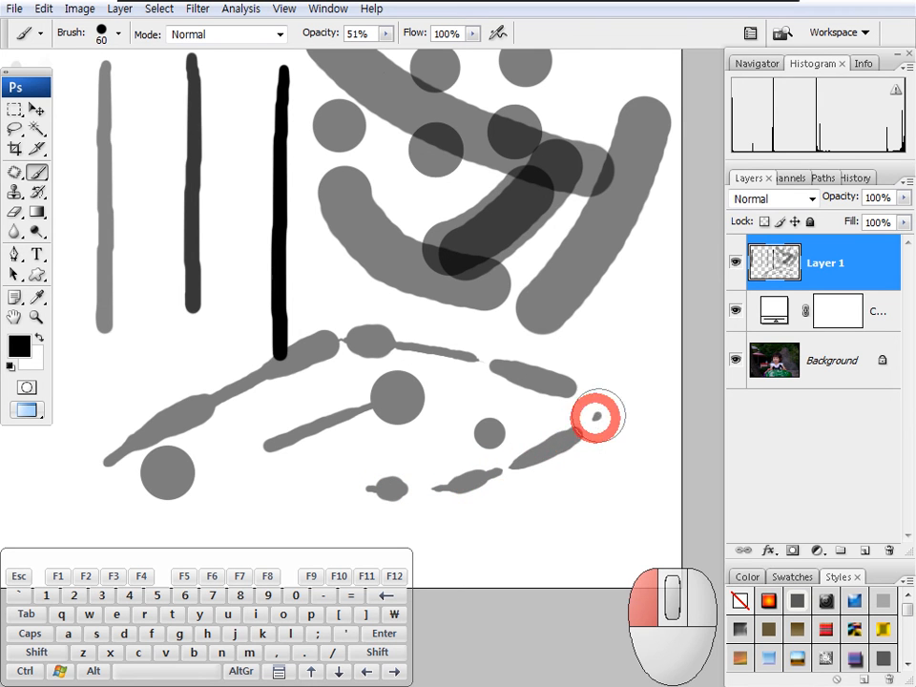
left_click(498, 32)
mouse_move(82, 352)
left_mouse_down()
mouse_move(96, 351)
mouse_move(120, 325)
mouse_move(146, 329)
mouse_move(304, 274)
left_mouse_up()
Select and delete all the paint on Layer 1, and remove the selection
left_click_drag(487, 331, 532, 379)
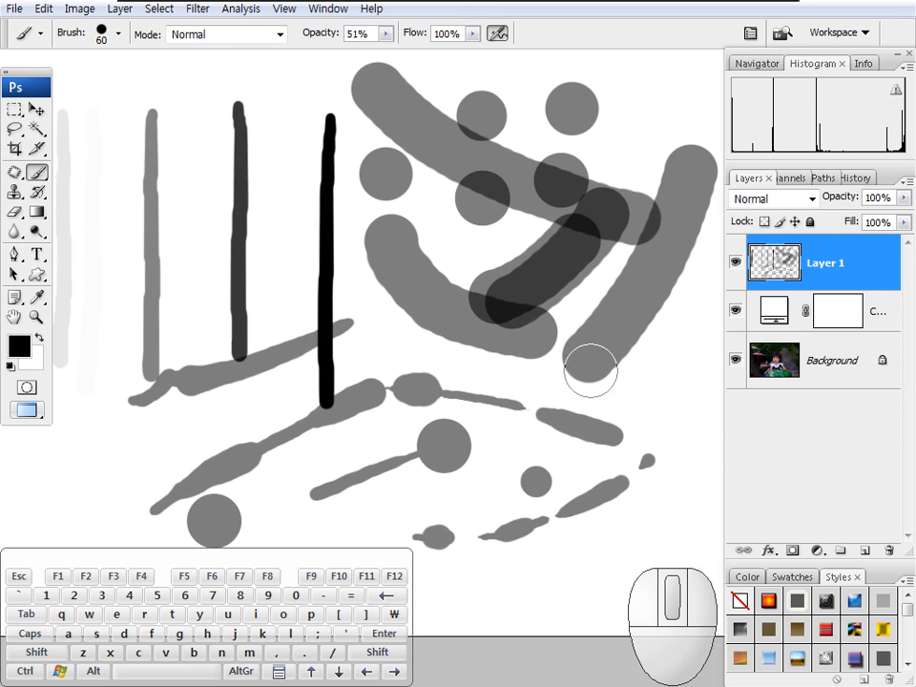
key("Delete")
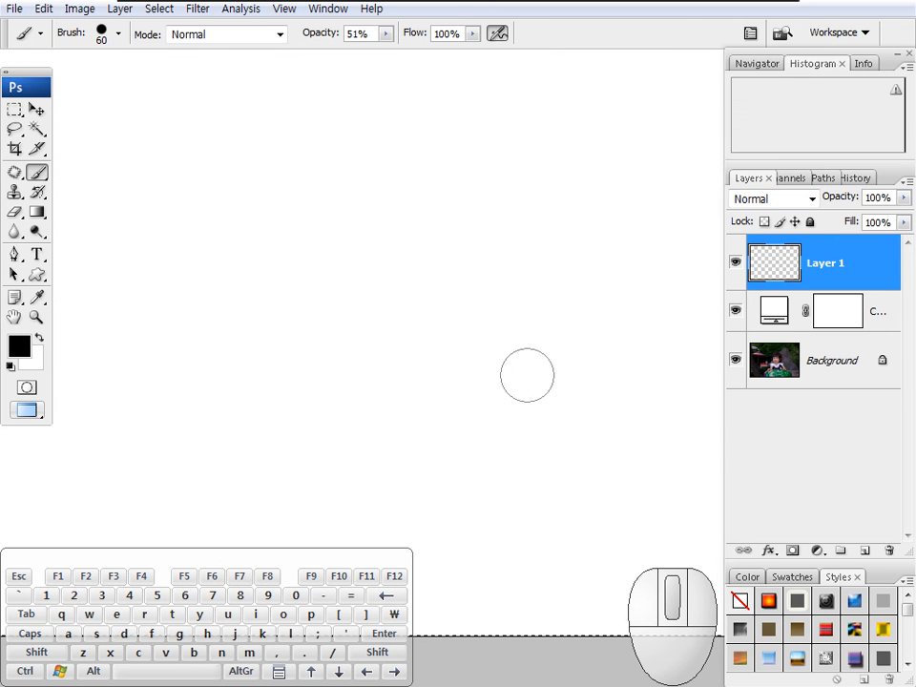
mouse_move(467, 238)
left_mouse_down()
mouse_move(450, 270)
mouse_move(454, 244)
left_mouse_up()
left_click_drag(506, 319, 264, 96)
Turn off the airbrush option and set the brush opacity to 62%
mouse_move(287, 42)
left_mouse_down()
mouse_move(317, 43)
mouse_move(268, 45)
mouse_move(340, 45)
mouse_move(219, 45)
mouse_move(397, 47)
mouse_move(213, 48)
mouse_move(375, 48)
mouse_move(317, 34)
mouse_move(298, 45)
left_mouse_up()
left_click(498, 34)
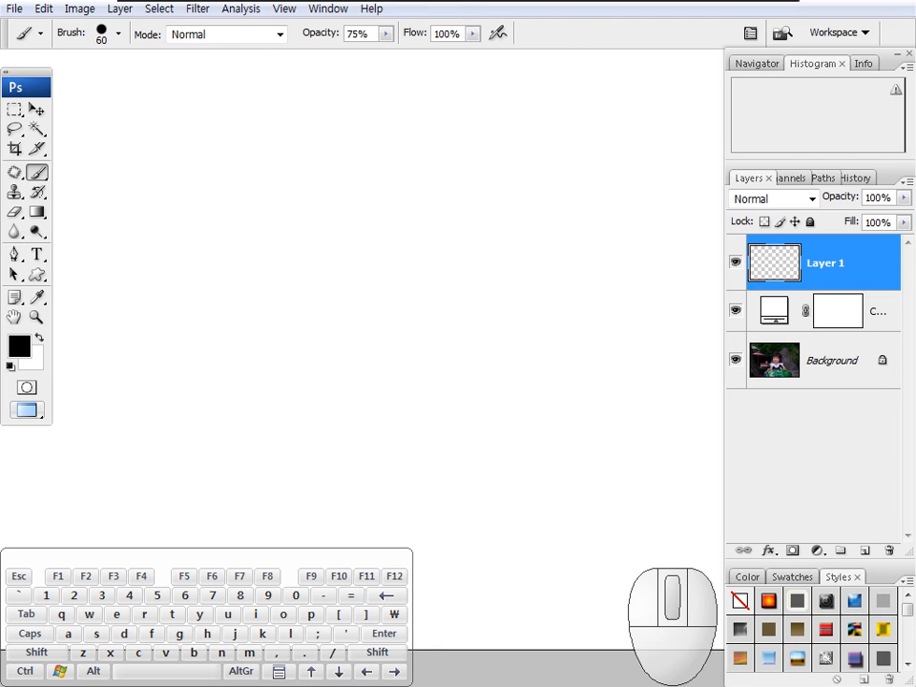
left_click(631, 458)
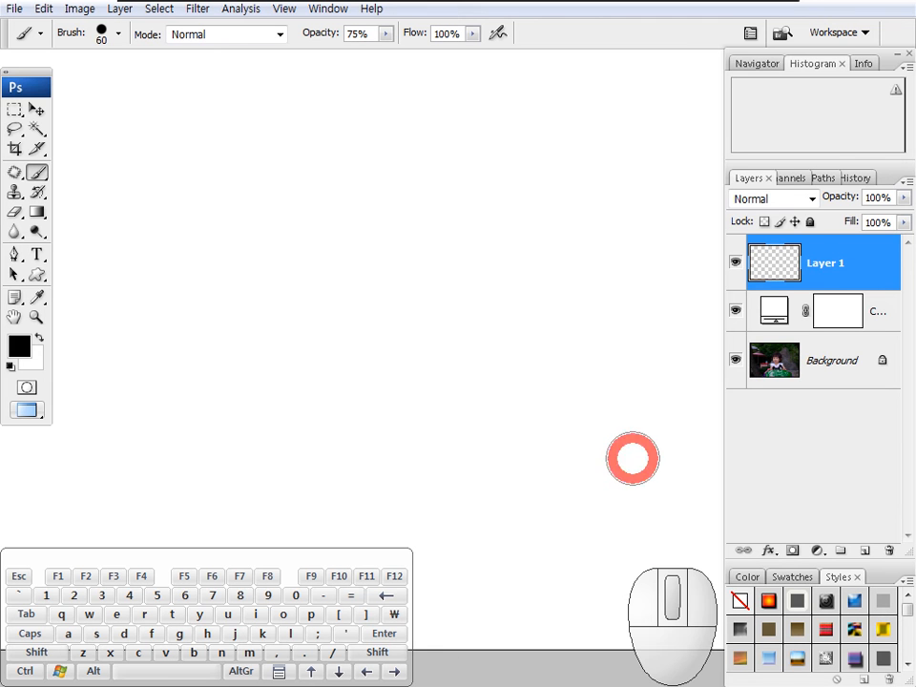
left_click_drag(325, 38, 297, 46)
Set the 60 px brush's hardness to 100% and stamp two separate dots on the blank canvas
left_click(118, 34)
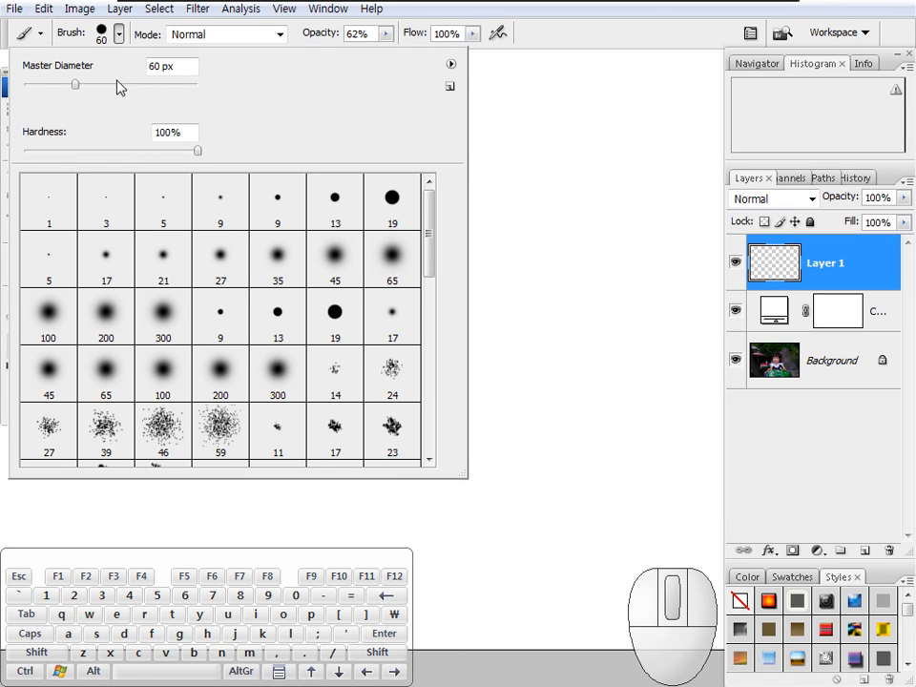
mouse_move(194, 150)
left_mouse_down()
mouse_move(14, 159)
mouse_move(213, 151)
mouse_move(203, 159)
left_mouse_up()
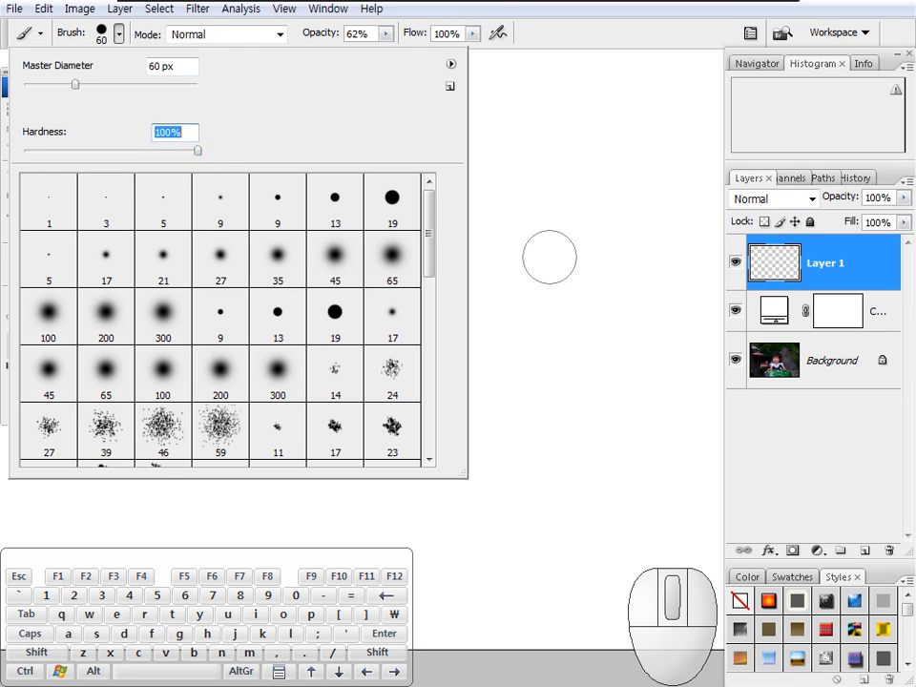
left_click(548, 258)
left_click(421, 201)
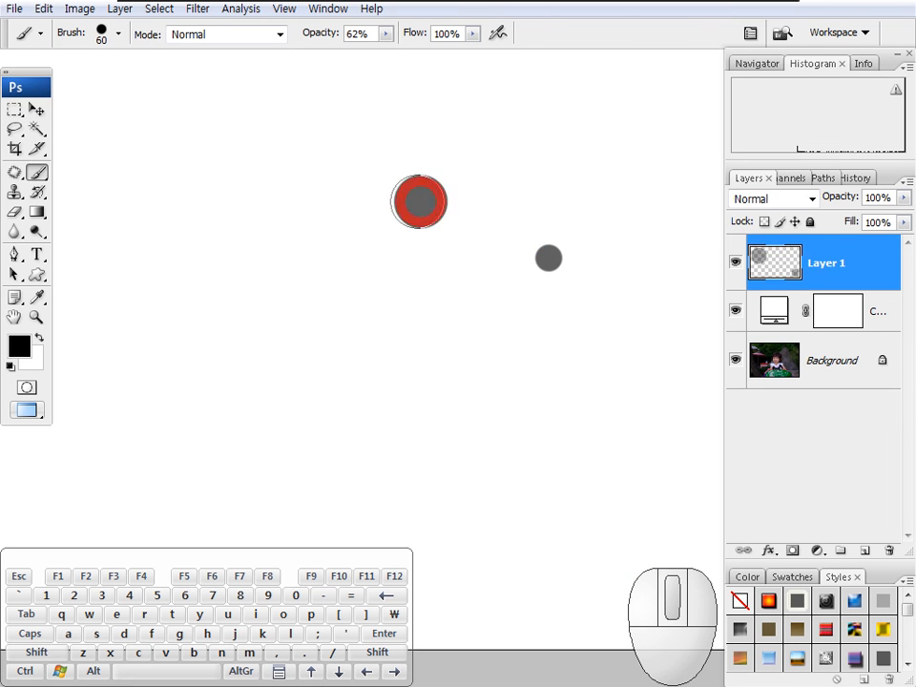
Set the 60 px brush's hardness to 0% and stamp a soft dot on either side of the large hard dot
left_click(117, 34)
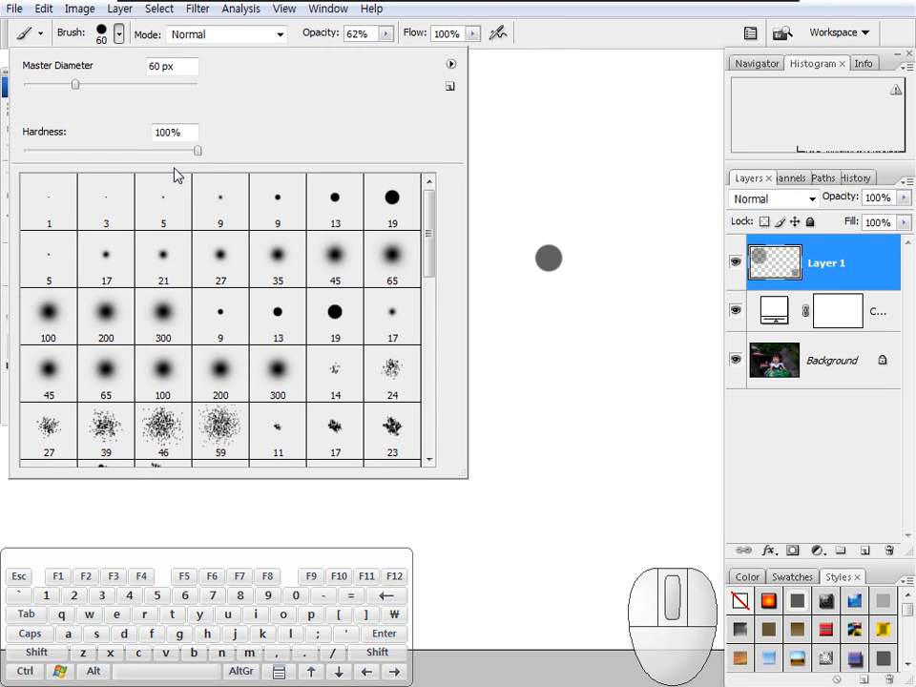
left_click_drag(197, 153, 3, 148)
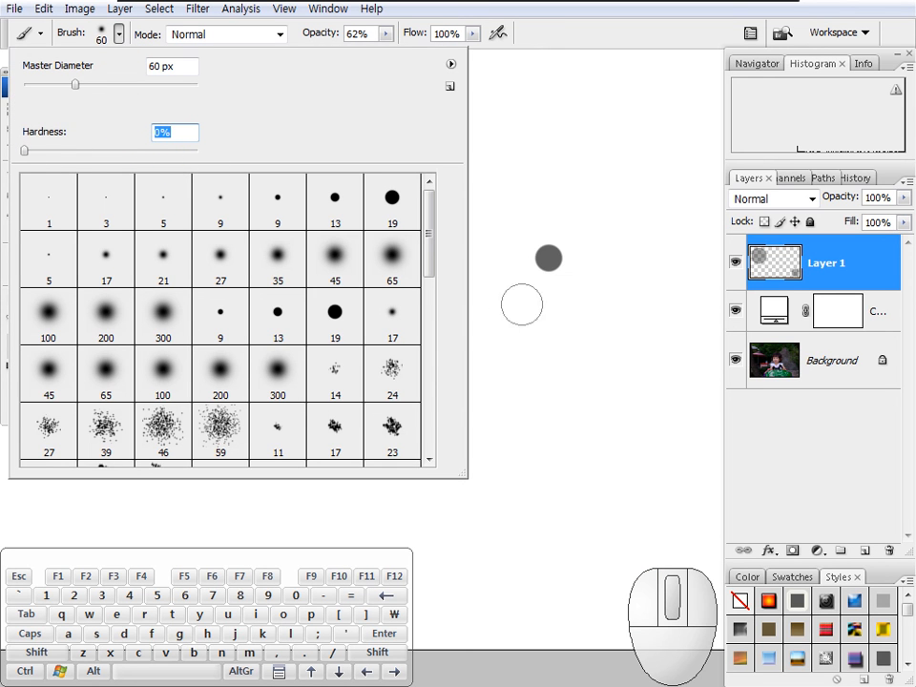
left_click(492, 222)
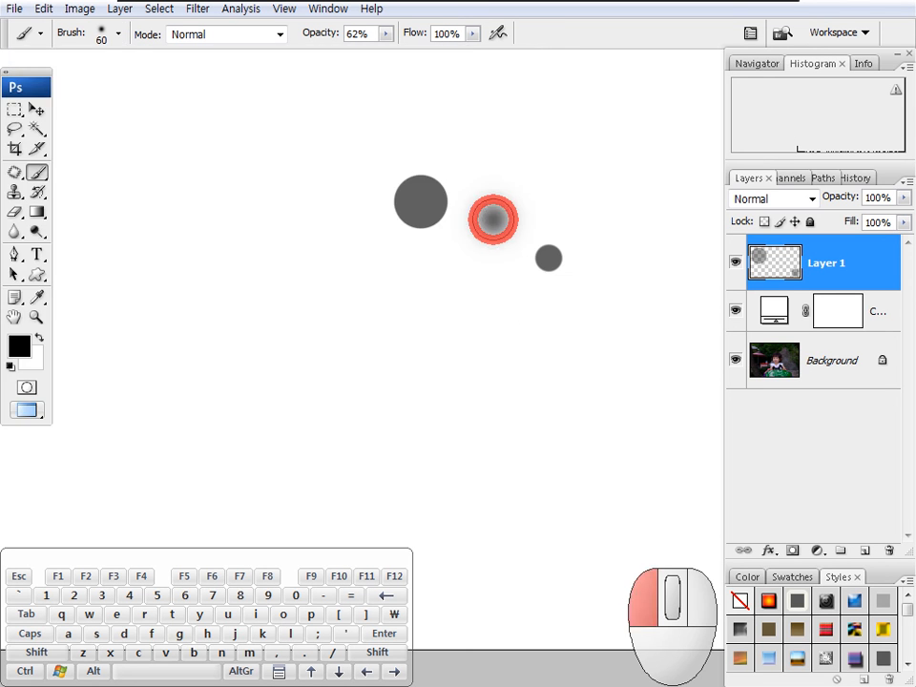
mouse_move(454, 314)
left_mouse_down()
mouse_move(438, 304)
mouse_move(430, 313)
left_mouse_up()
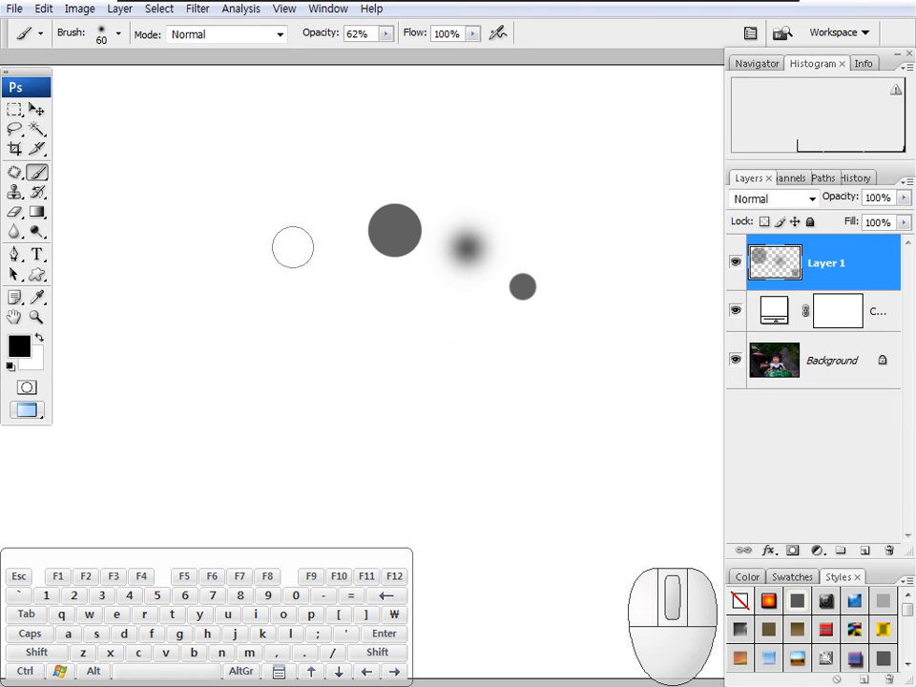
left_click(288, 241)
left_click_drag(291, 303, 325, 308)
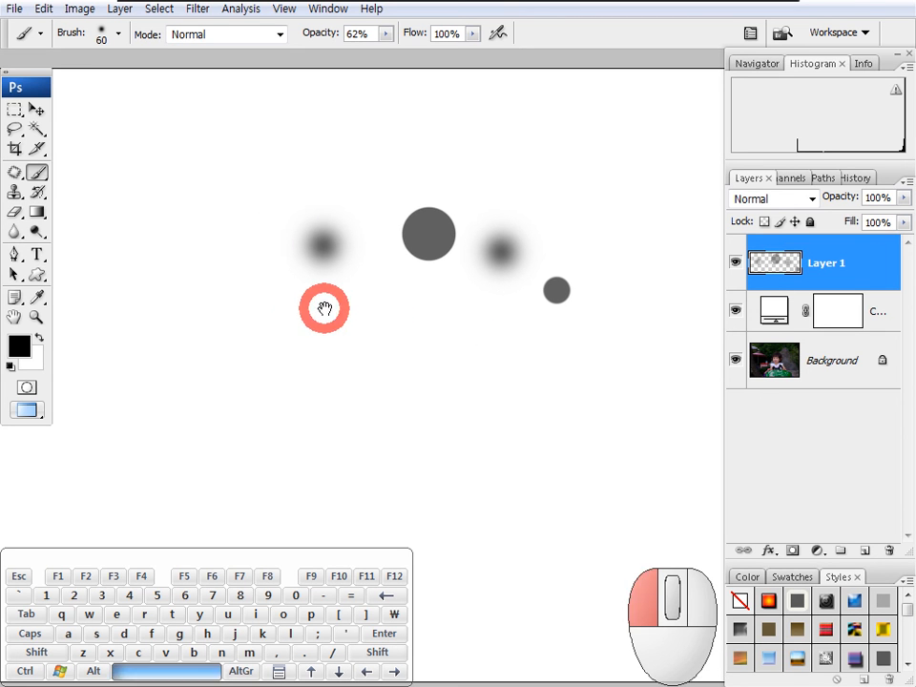
Set the brush hardness to 100%, stamp a small dot, and paint overlapping strokes across the existing dots
left_click(120, 34)
left_click_drag(27, 160, 224, 163)
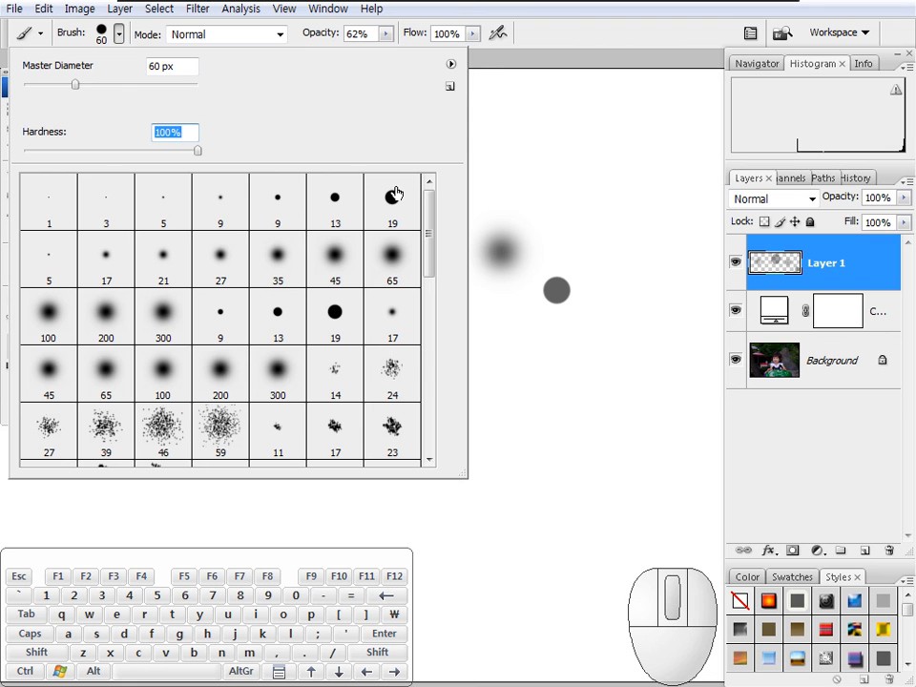
left_click(546, 192)
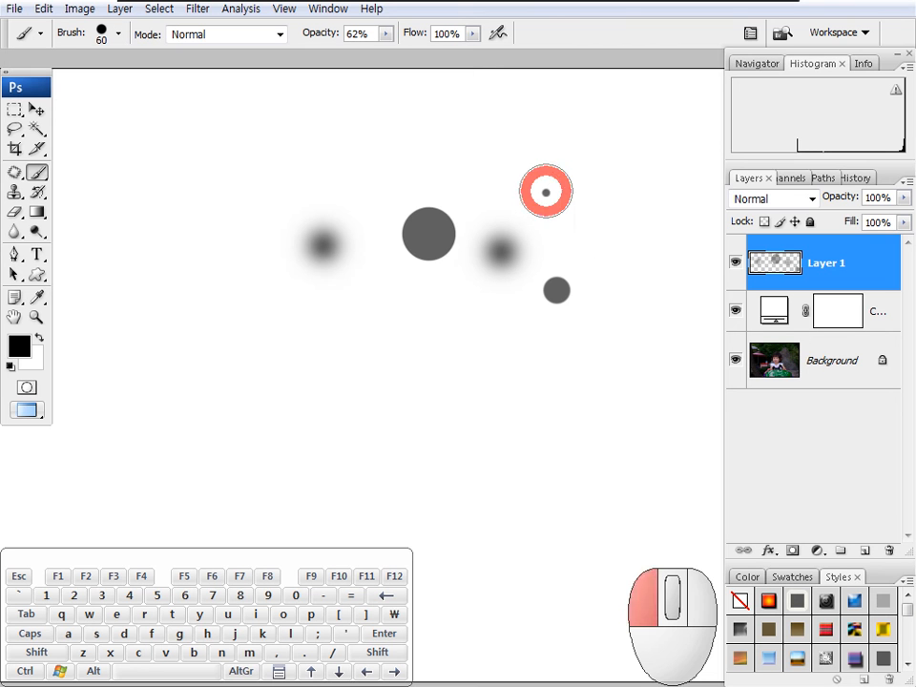
left_click_drag(512, 164, 473, 225)
mouse_move(387, 251)
left_mouse_down()
mouse_move(380, 313)
mouse_move(407, 244)
mouse_move(389, 225)
mouse_move(415, 371)
mouse_move(430, 327)
mouse_move(389, 346)
mouse_move(391, 298)
left_mouse_up()
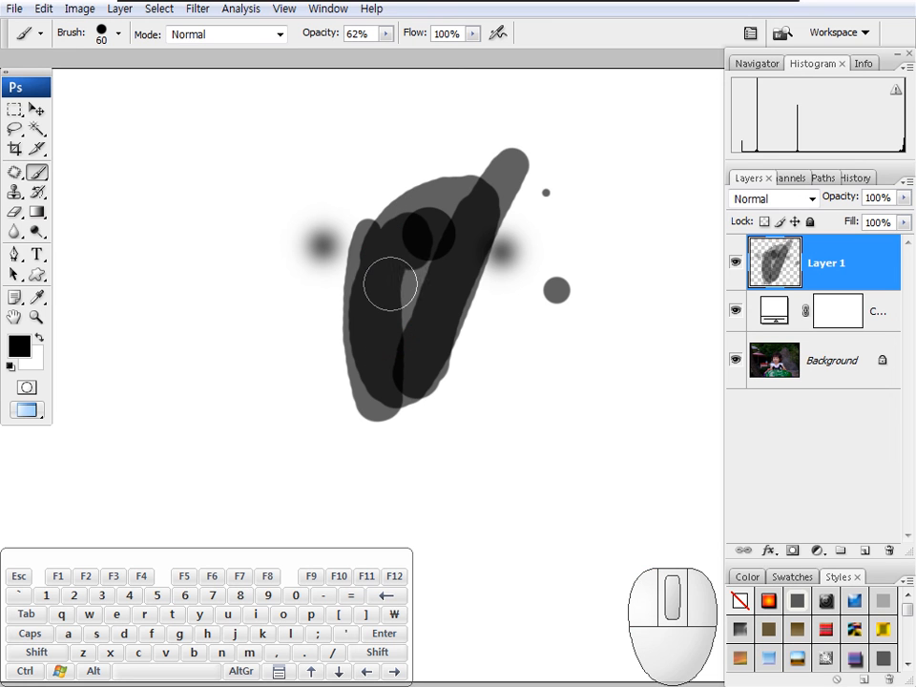
mouse_move(362, 373)
left_mouse_down()
mouse_move(495, 178)
mouse_move(336, 285)
left_mouse_up()
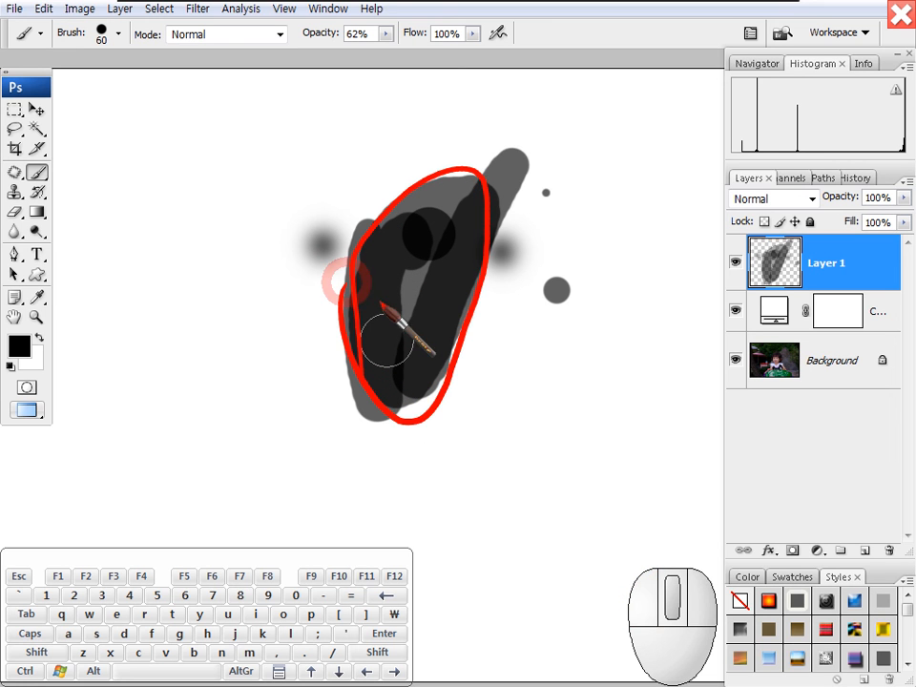
key("Escape")
Select and delete all the test strokes and dots on Layer 1, and remove the selection
key("space")
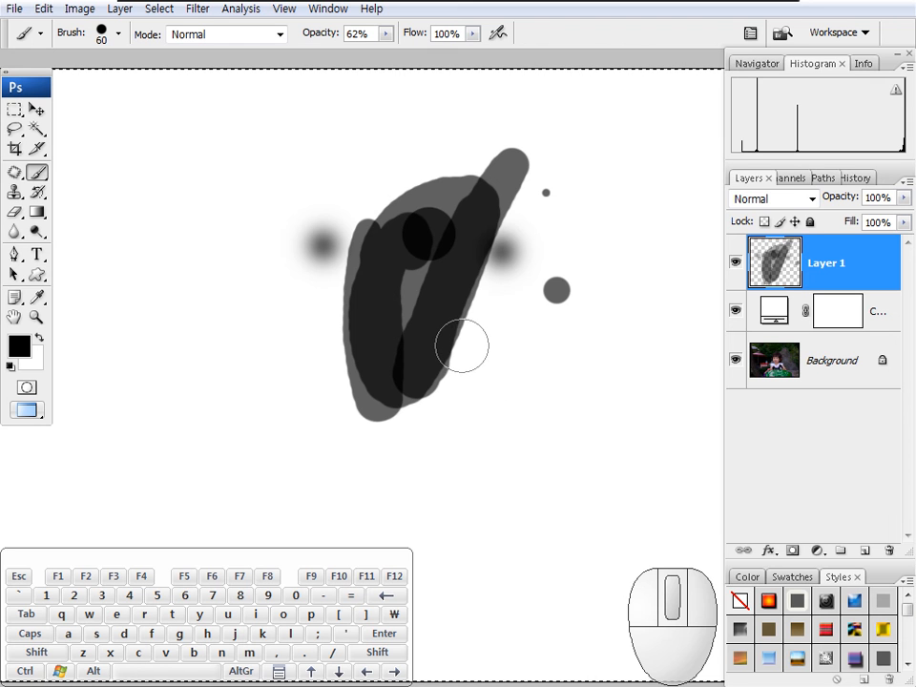
key("Delete")
key("space")
key("ctrl+d")
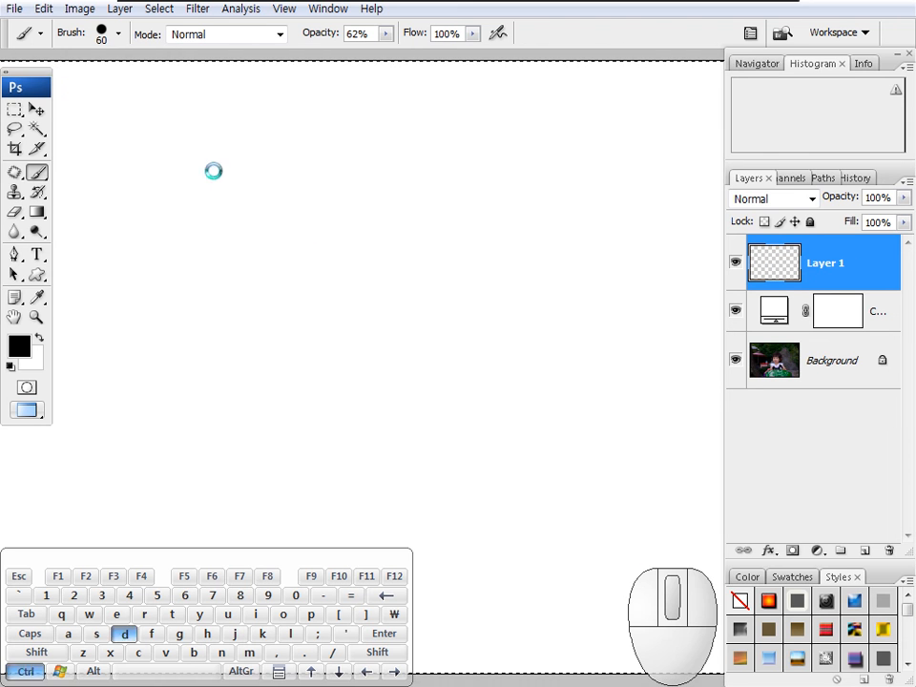
Set the brush's hardness to 74% and its master diameter to 108 px
left_click(118, 34)
left_click_drag(195, 151, 154, 150)
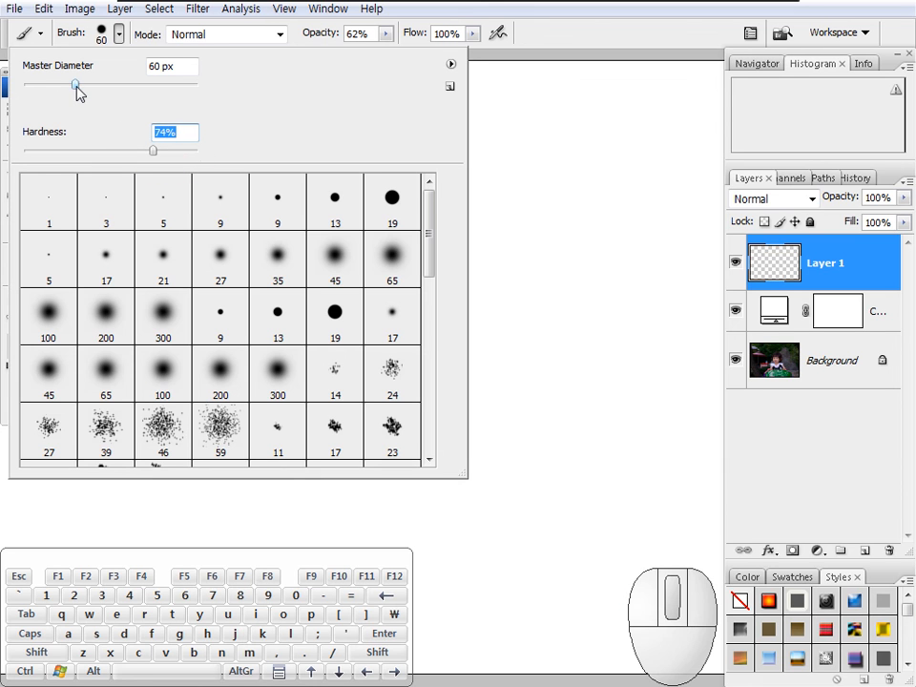
mouse_move(76, 84)
left_mouse_down()
mouse_move(184, 84)
mouse_move(115, 84)
left_mouse_up()
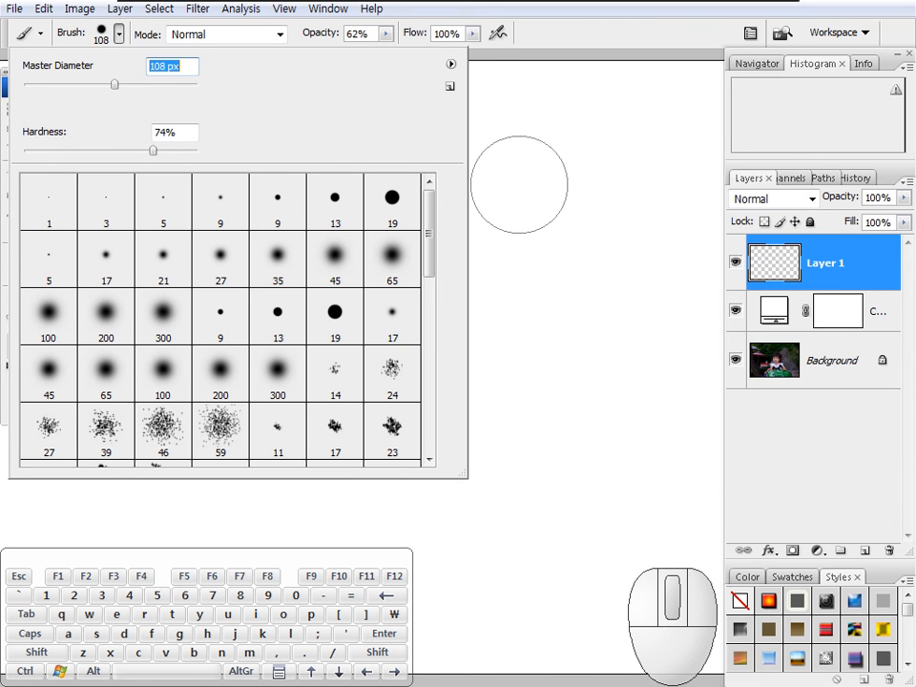
key("Return")
key("space")
left_click_drag(409, 225, 409, 212)
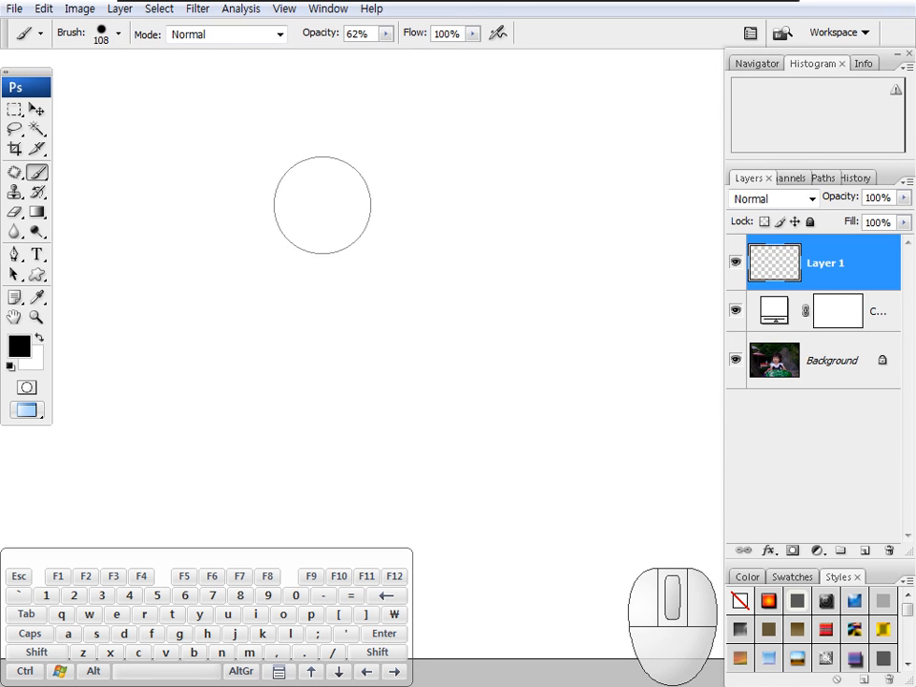
Bring up the brush settings on the canvas and set the master diameter to 54 px and the hardness to 64%
right_click(323, 206)
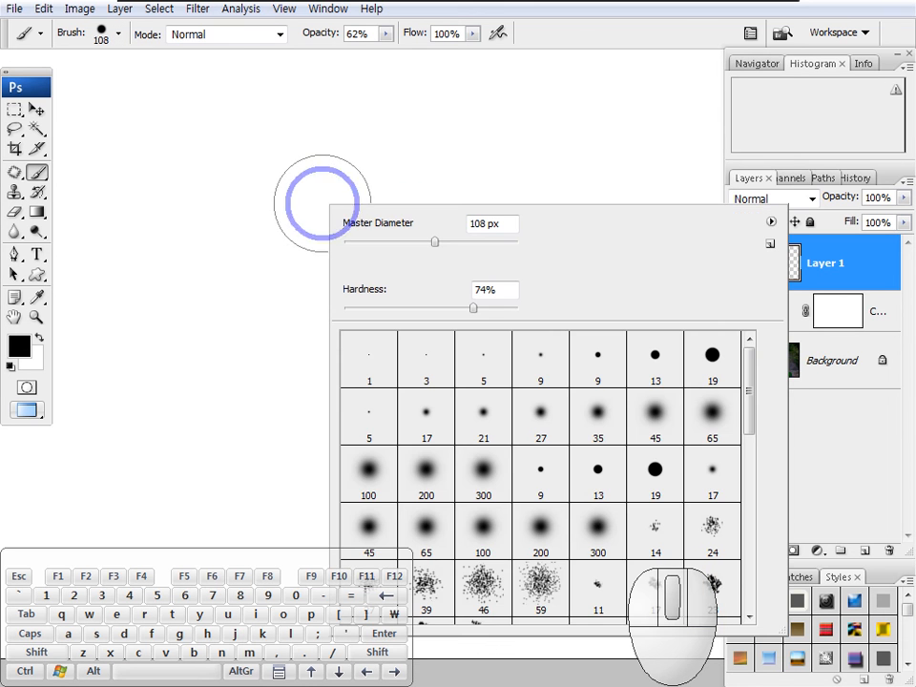
left_click(37, 172)
right_click(328, 212)
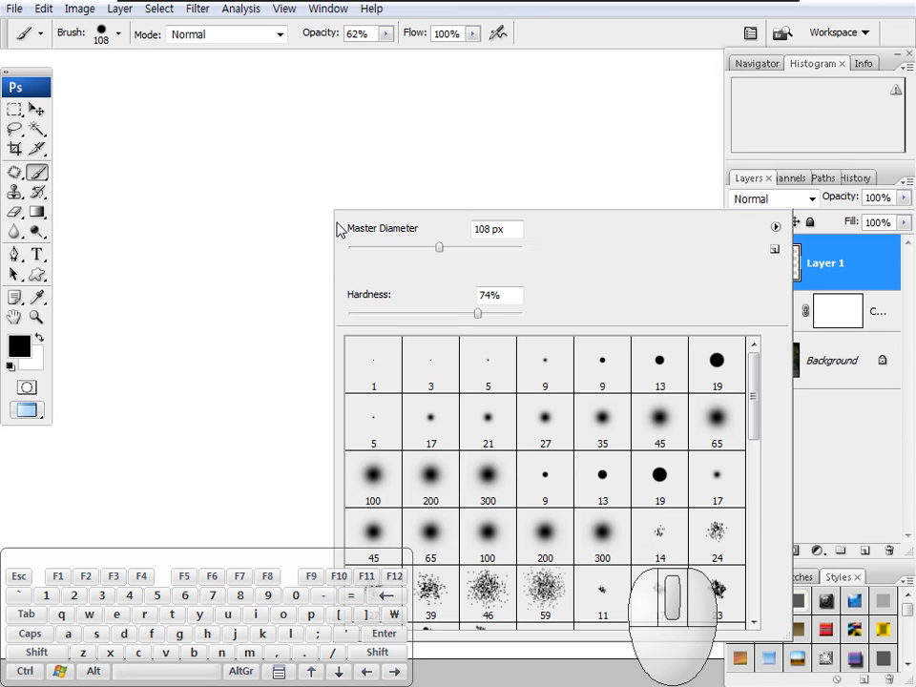
left_click_drag(440, 247, 394, 248)
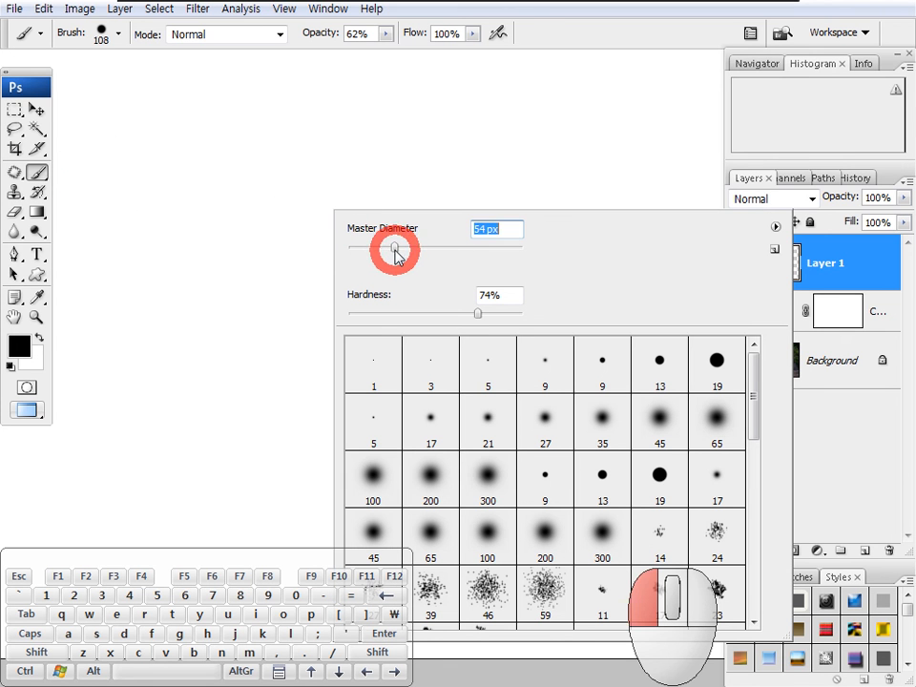
left_click_drag(475, 315, 401, 313)
left_click(471, 313)
mouse_move(473, 317)
left_mouse_down()
mouse_move(327, 311)
mouse_move(352, 322)
mouse_move(560, 311)
mouse_move(545, 325)
mouse_move(454, 315)
mouse_move(490, 313)
mouse_move(445, 317)
mouse_move(461, 319)
left_mouse_up()
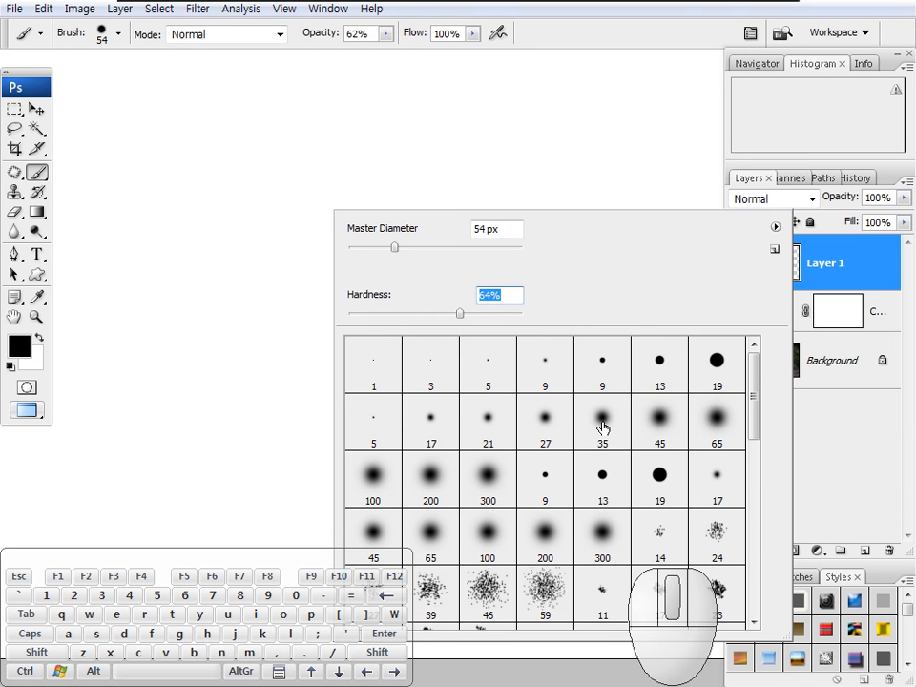
Choose the soft 45 px brush preset and paint a tiny dot and a diagonal stroke on the blank canvas
left_click(657, 422)
left_click(457, 145)
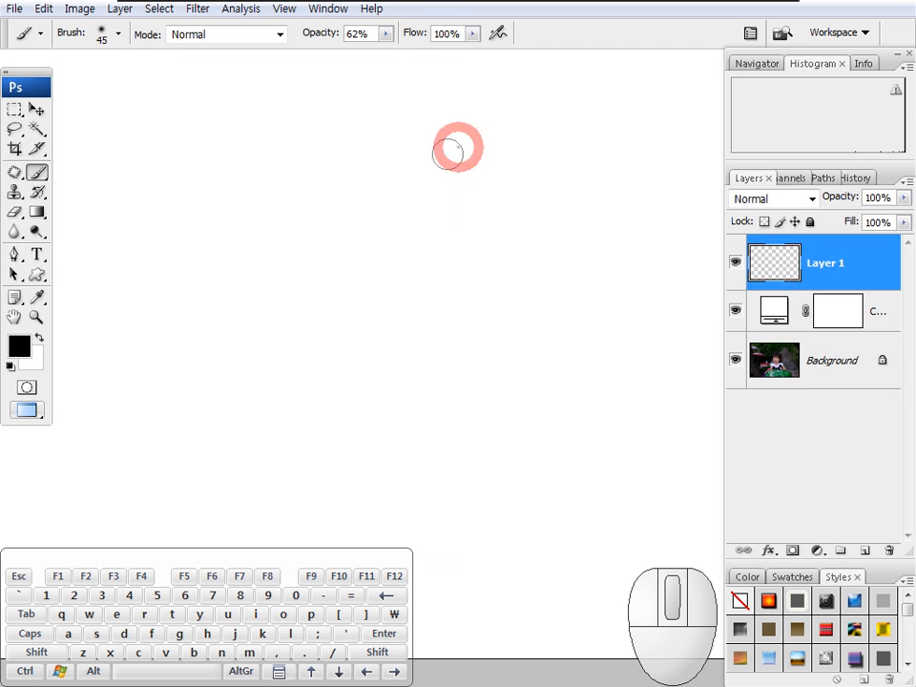
mouse_move(434, 143)
left_mouse_down()
mouse_move(385, 207)
mouse_move(393, 212)
left_mouse_up()
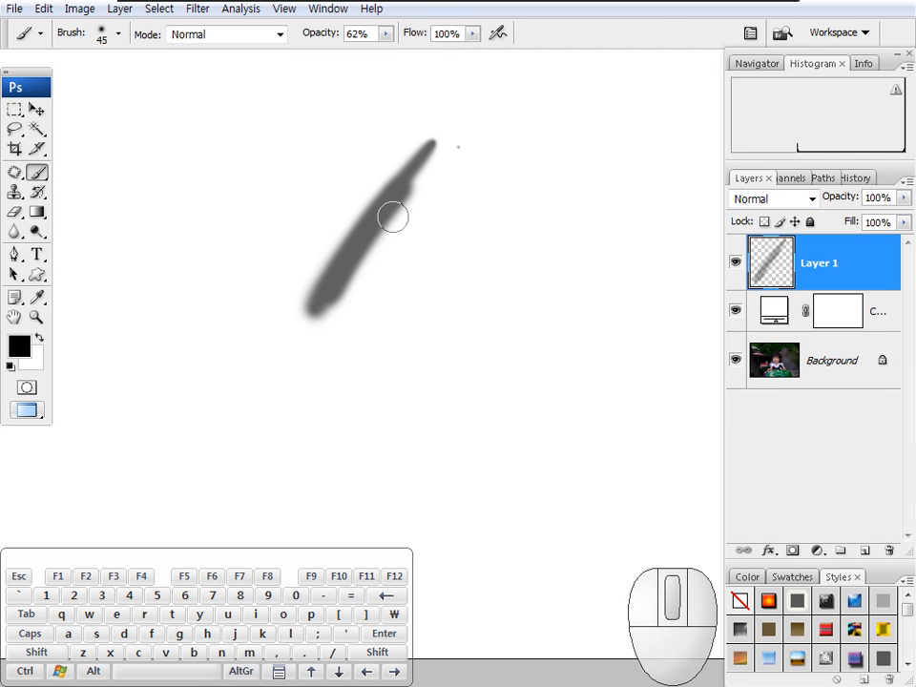
Paint three more diagonal strokes, raising the brush hardness for the first, lowering it for the second and setting it to maximum for the third
right_click(393, 218)
left_click_drag(420, 318, 484, 319)
left_click_drag(335, 131, 231, 248)
right_click(481, 274)
left_click_drag(528, 353, 458, 355)
left_click_drag(485, 183, 379, 348)
right_click(500, 271)
left_click_drag(476, 356, 642, 353)
left_click_drag(548, 177, 416, 379)
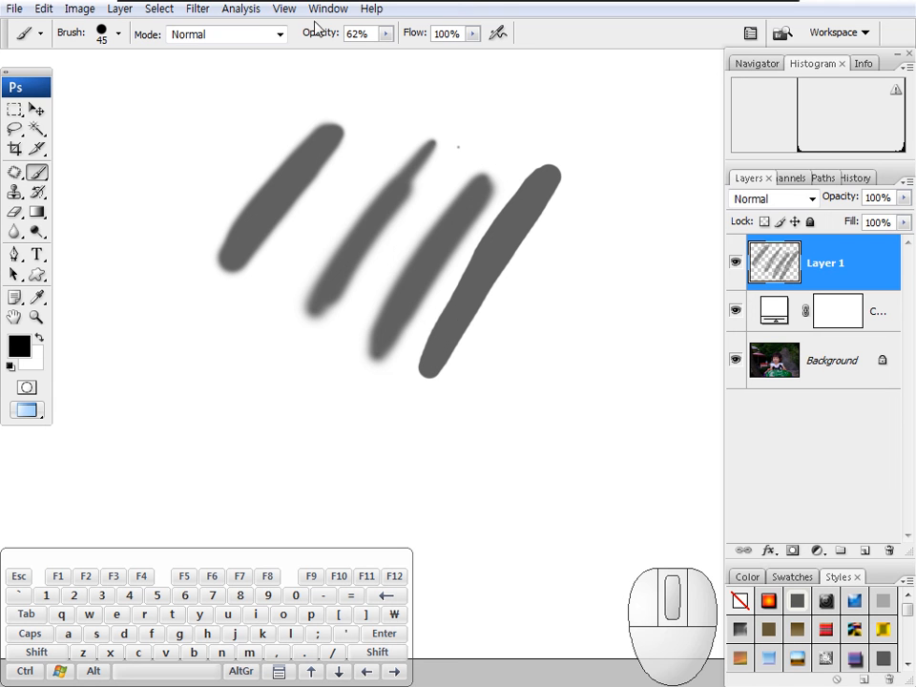
Paint parallel diagonal strokes left of the others at full opacity, at very low opacity, and at 36% opacity
left_click_drag(319, 37, 371, 38)
mouse_move(212, 88)
left_mouse_down()
mouse_move(136, 205)
mouse_move(98, 311)
left_mouse_up()
left_click_drag(325, 35, 167, 37)
left_click_drag(264, 103, 157, 303)
left_click_drag(328, 33, 363, 32)
mouse_move(271, 92)
left_mouse_down()
mouse_move(176, 245)
mouse_move(158, 325)
left_mouse_up()
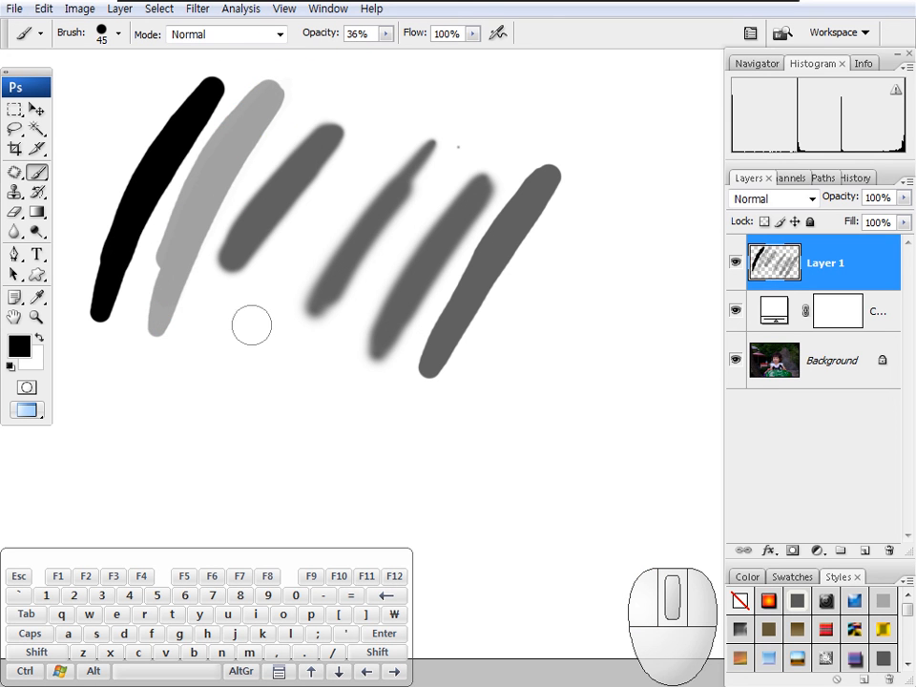
Delete Layer 1 together with all its test strokes
key("space")
mouse_move(440, 332)
left_mouse_down()
mouse_move(464, 376)
mouse_move(468, 351)
left_mouse_up()
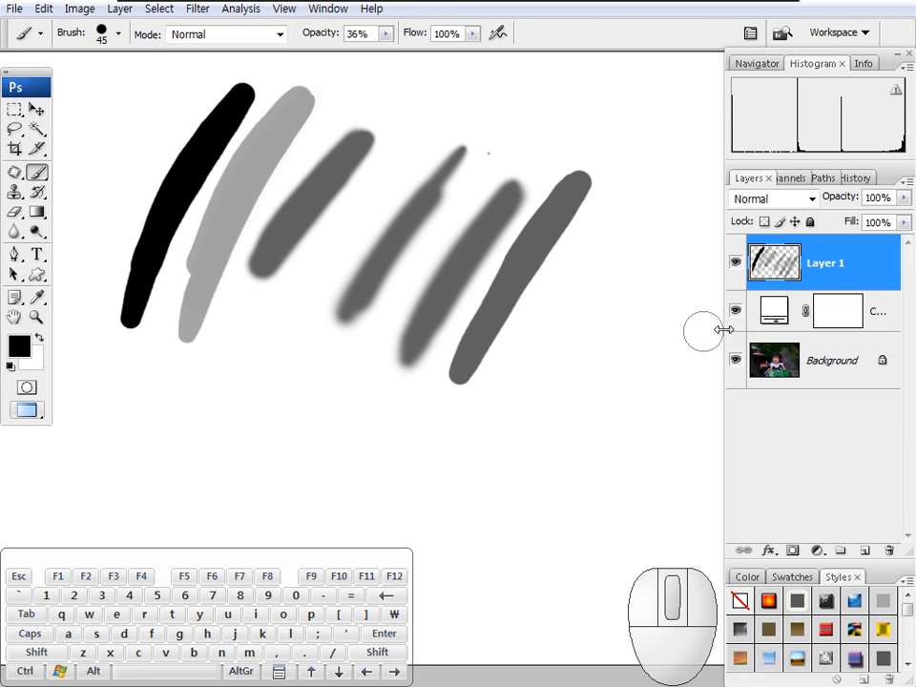
left_click(888, 552, "alt")
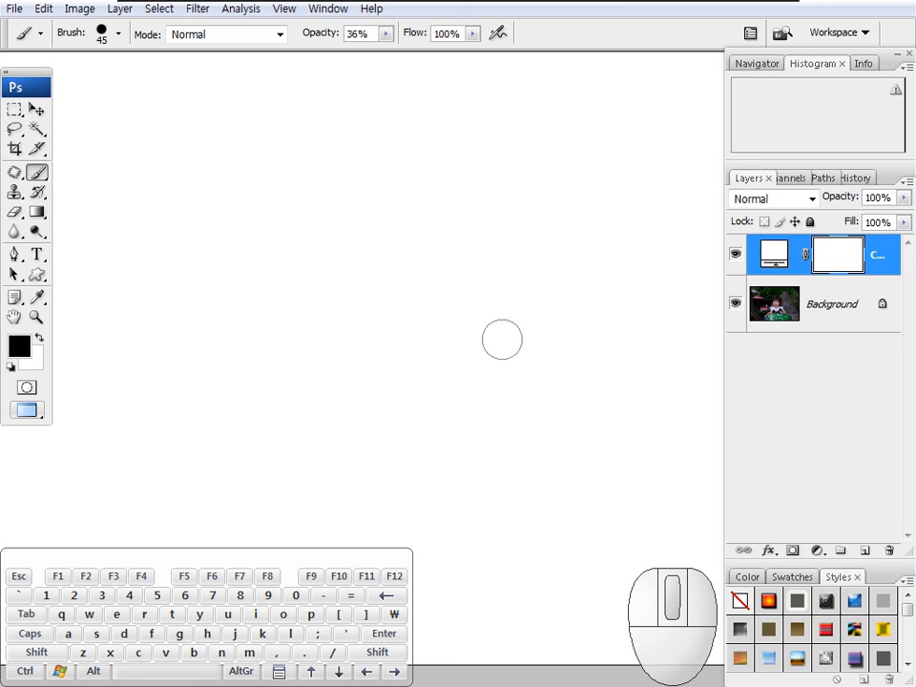
key("space")
left_click_drag(435, 338, 444, 319)
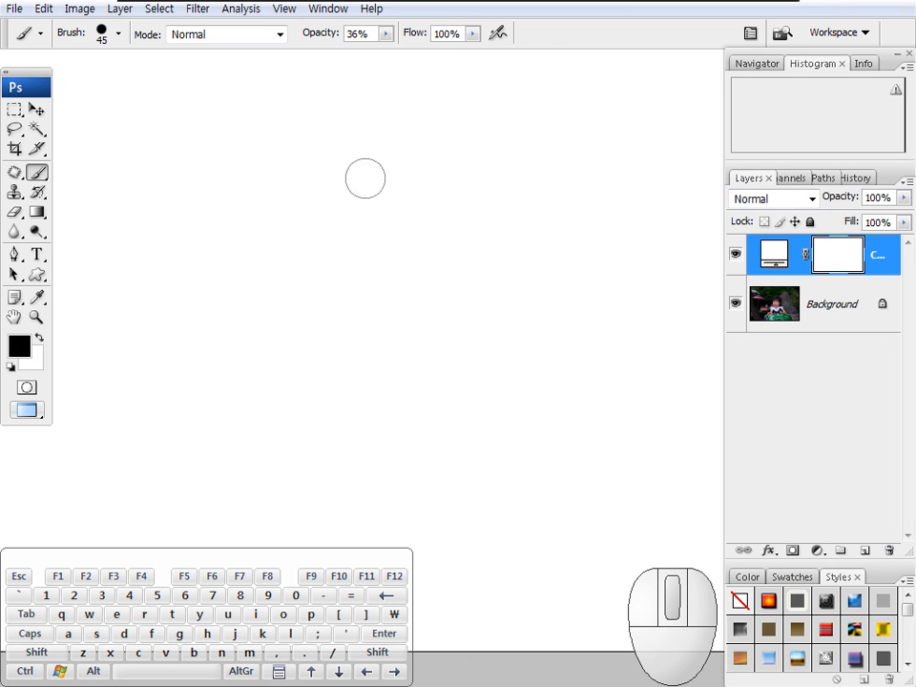
Set the brush opacity to 100%, the master diameter to 53 px and the hardness to 64%
left_click_drag(320, 42, 430, 45)
key("space")
left_click_drag(389, 81, 362, 151)
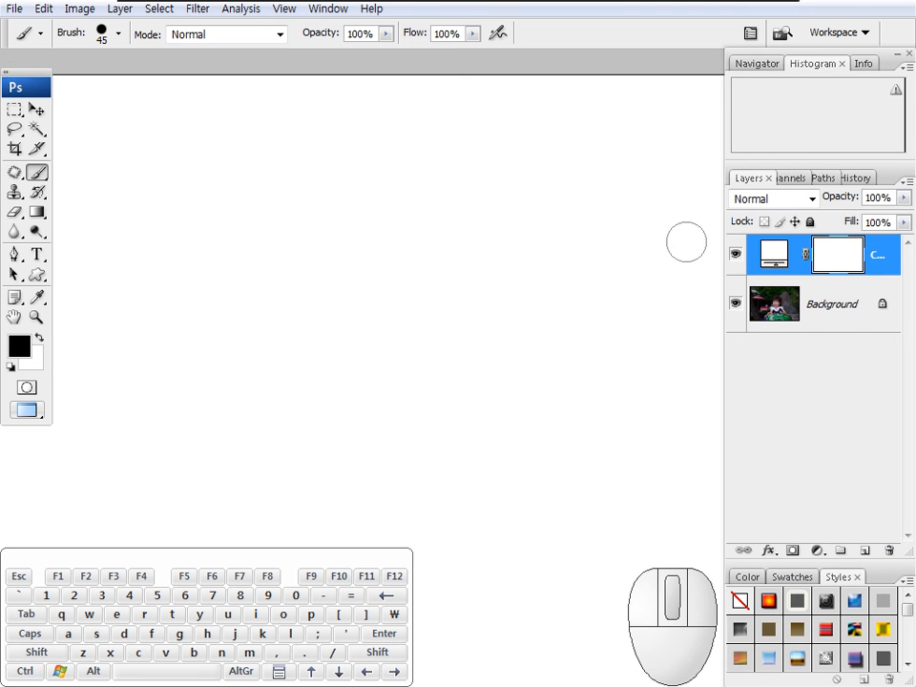
left_click(119, 33)
mouse_move(63, 84)
left_mouse_down()
mouse_move(168, 94)
mouse_move(69, 88)
left_mouse_up()
mouse_move(199, 150)
left_mouse_down()
mouse_move(6, 143)
mouse_move(254, 170)
mouse_move(14, 153)
mouse_move(211, 160)
mouse_move(216, 168)
mouse_move(30, 141)
mouse_move(30, 150)
mouse_move(147, 153)
mouse_move(135, 151)
left_mouse_up()
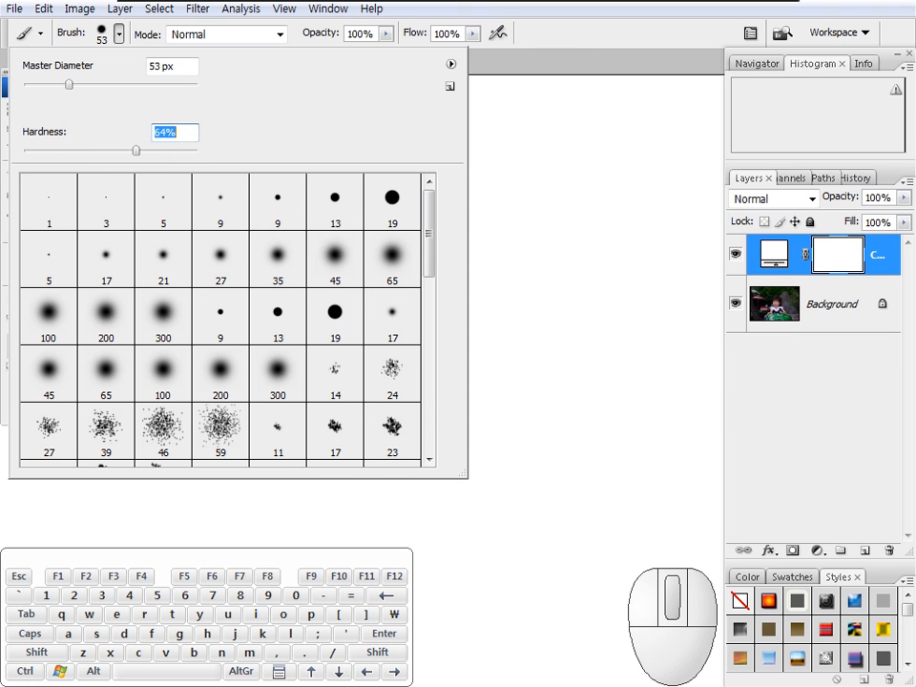